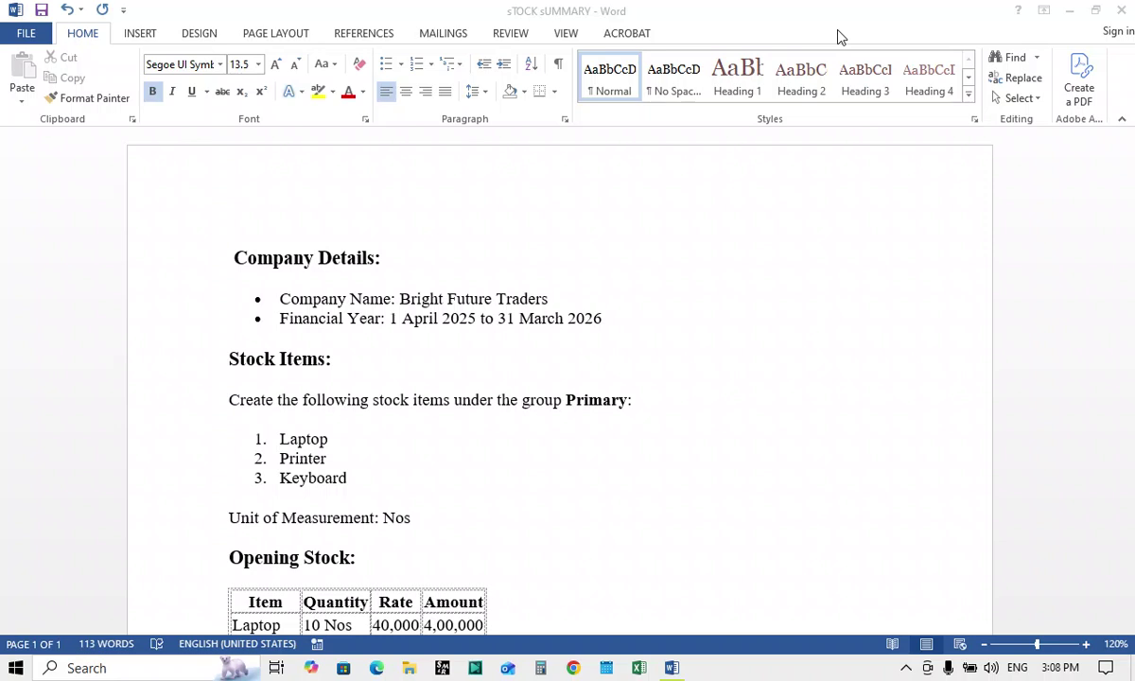
Switch from the exercise document to TallyPrime and continue in Educational Mode.
left_click(256, 256)
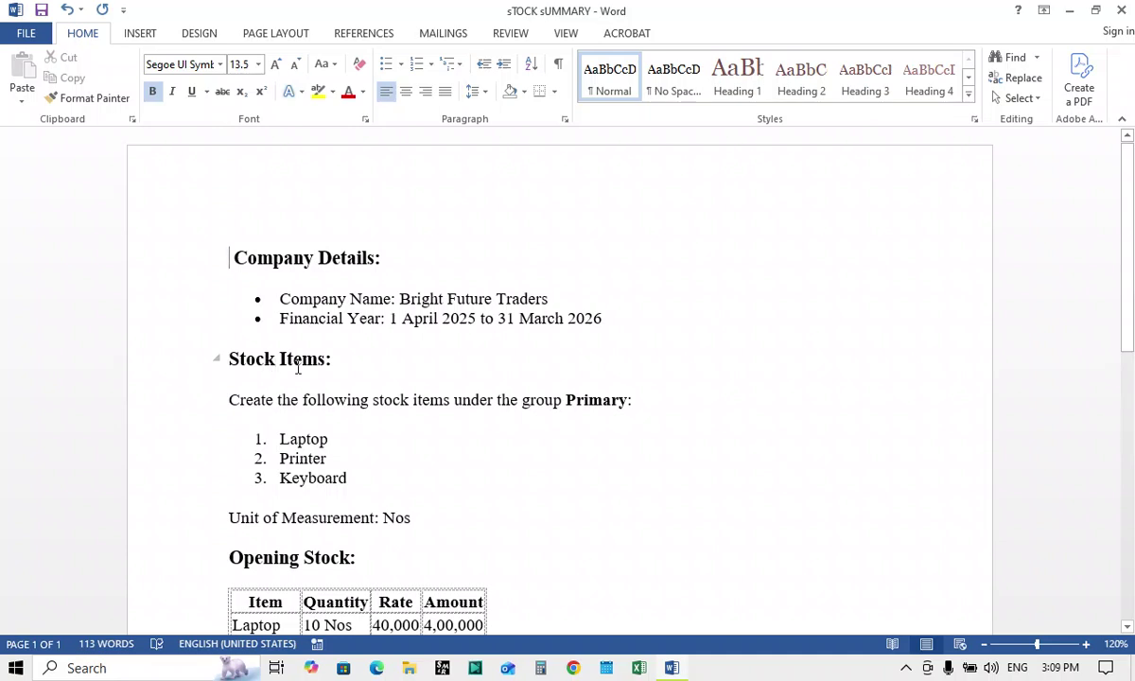
scroll(297, 367, "down", 1)
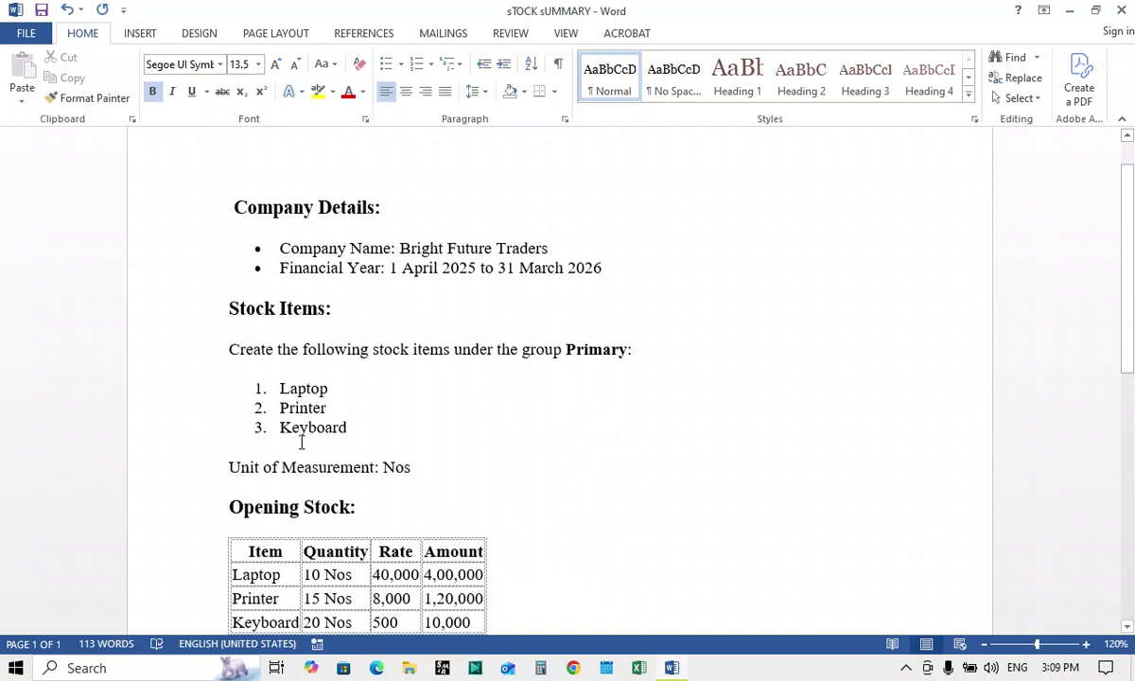
scroll(302, 440, "down", 1)
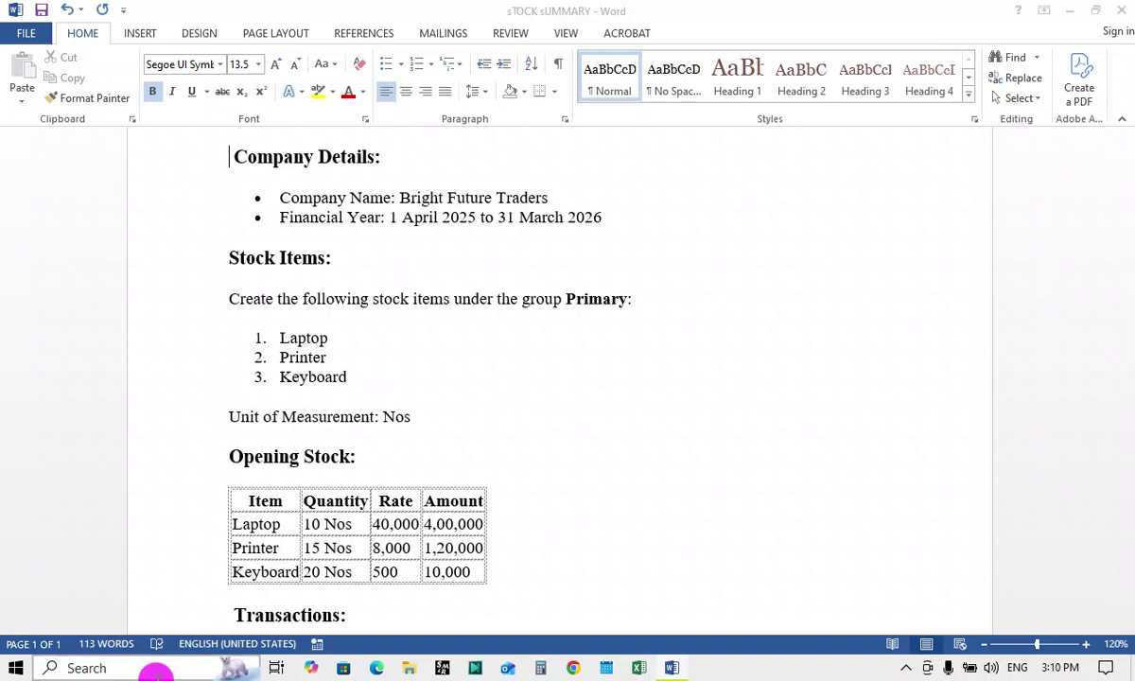
left_click(156, 667)
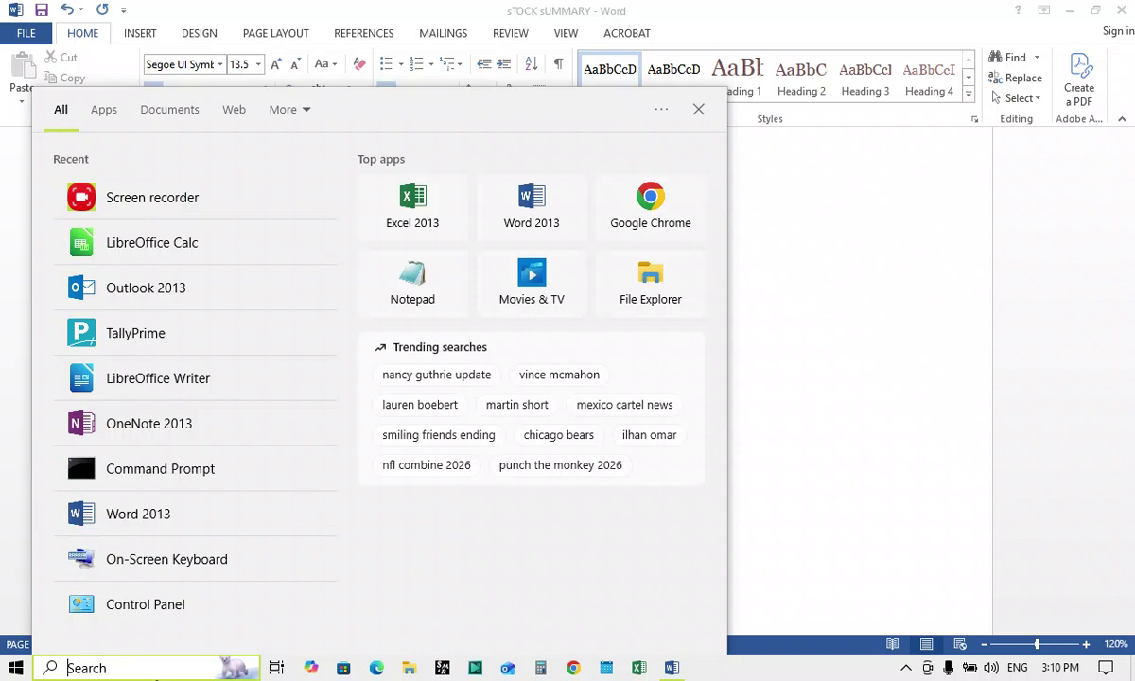
left_click(163, 343)
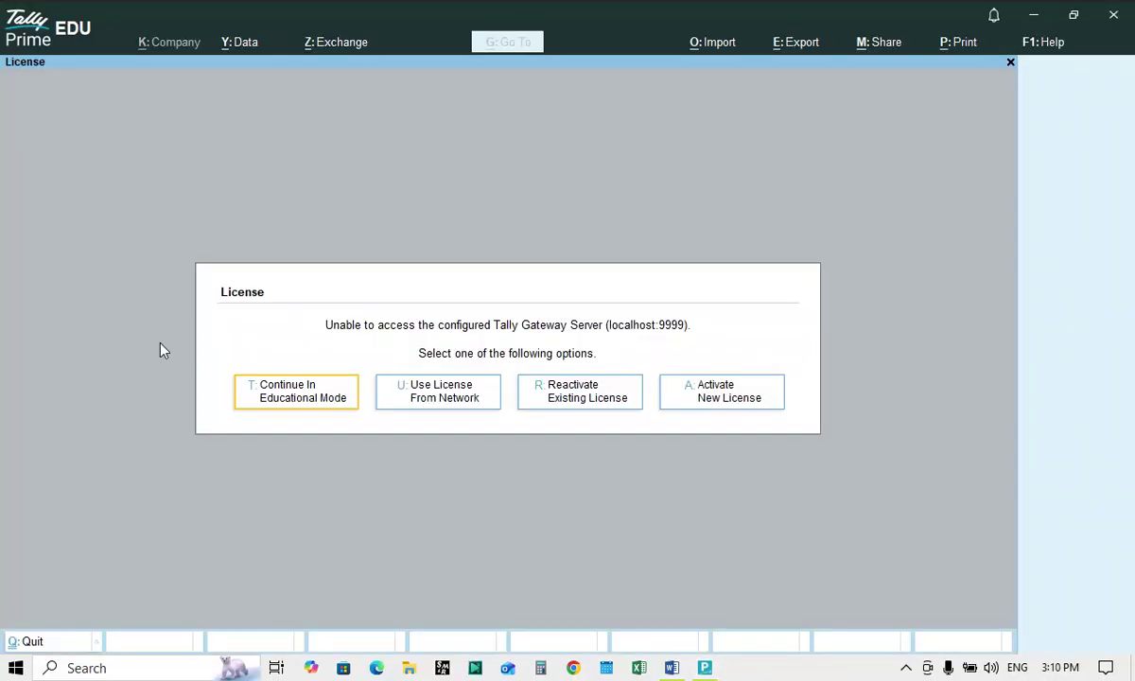
left_click(276, 391)
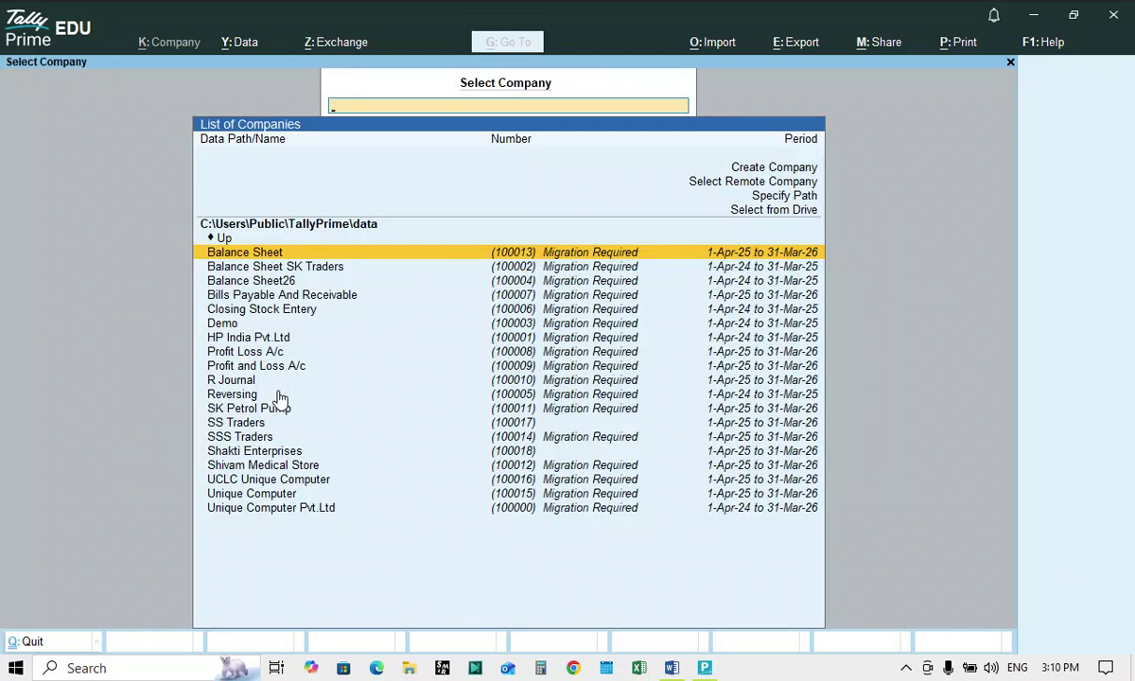
Browse the company list to the 10 AM Batach folder on drive E.
key("Up")
key("Up")
key("Up")
key("Return")
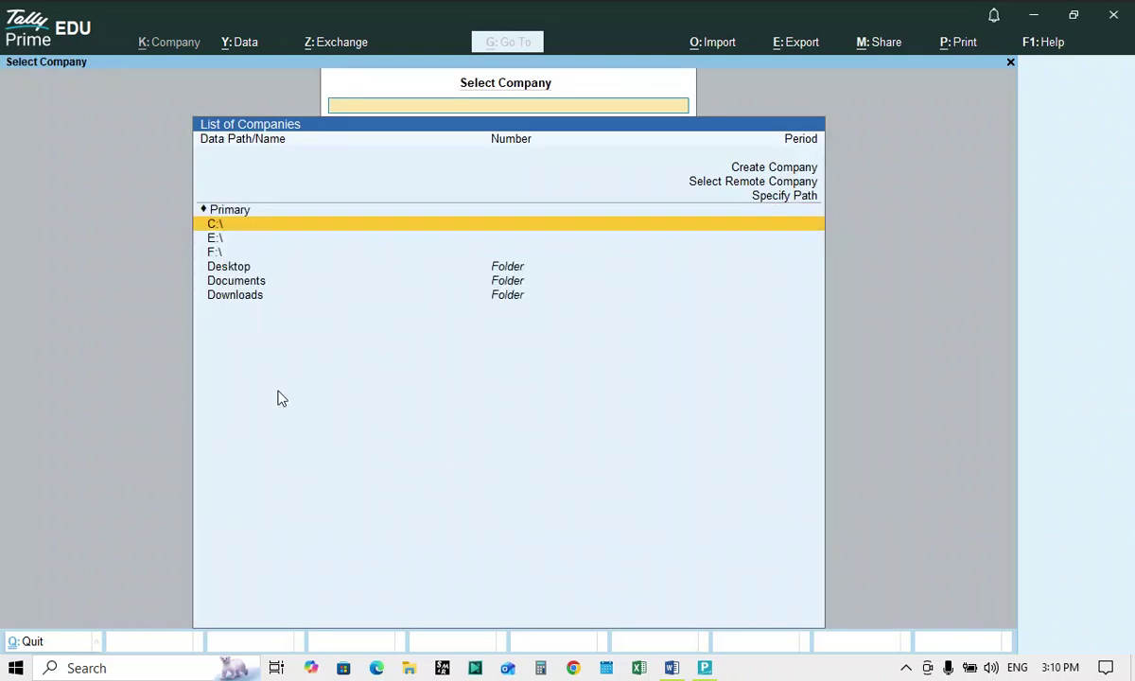
key("Down")
key("Return")
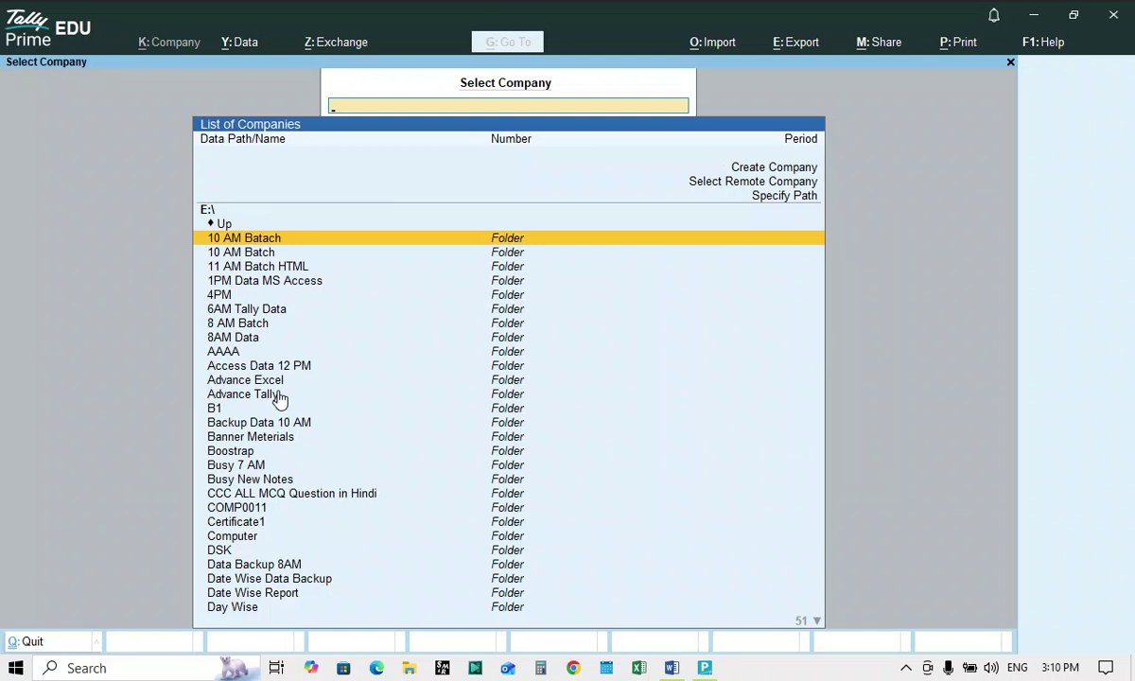
key("Return")
key("Return")
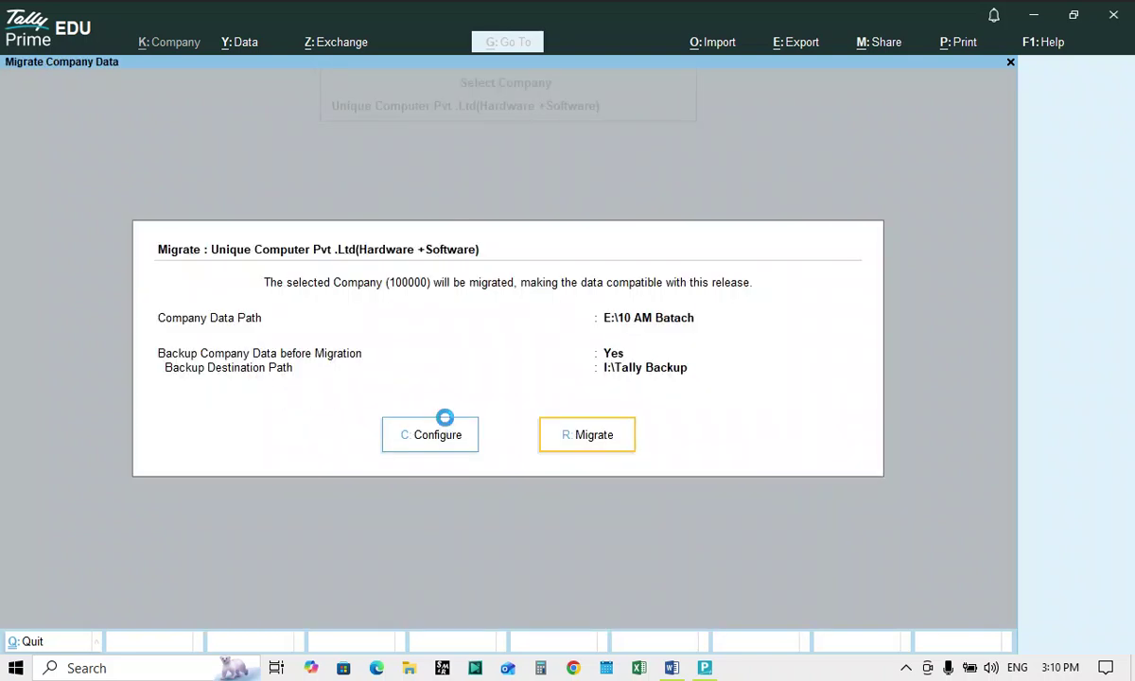
key("Escape")
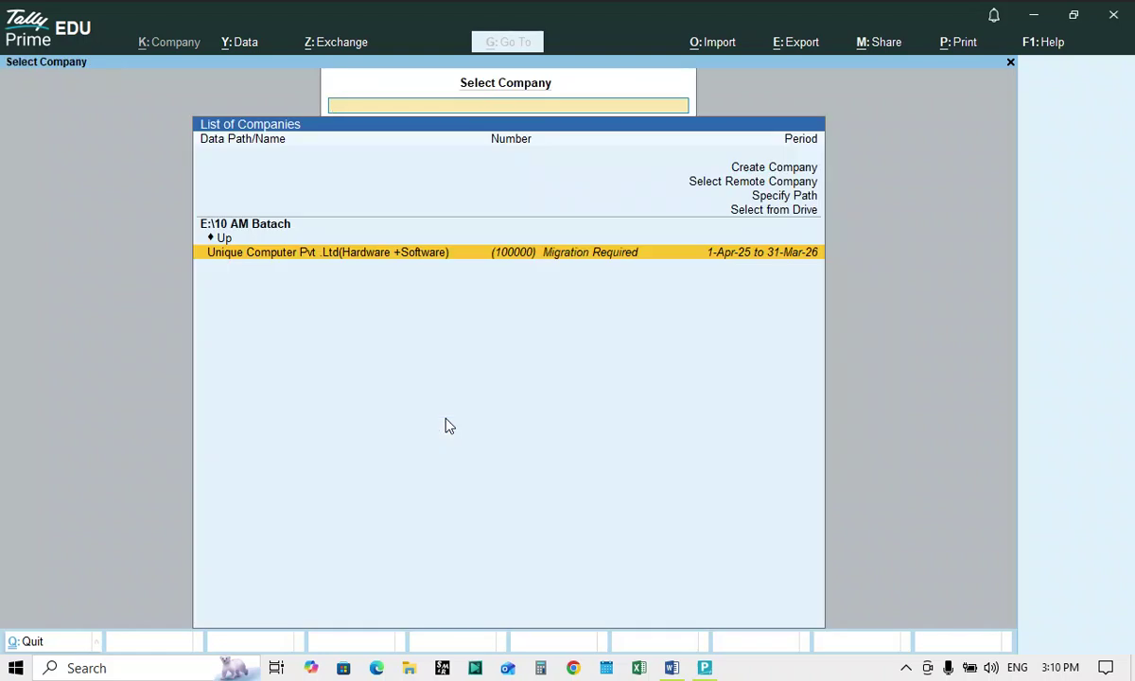
Look at the companies stored in the 10 AM Batch folder on drive E.
key("Up")
key("Up")
key("Return")
key("Down")
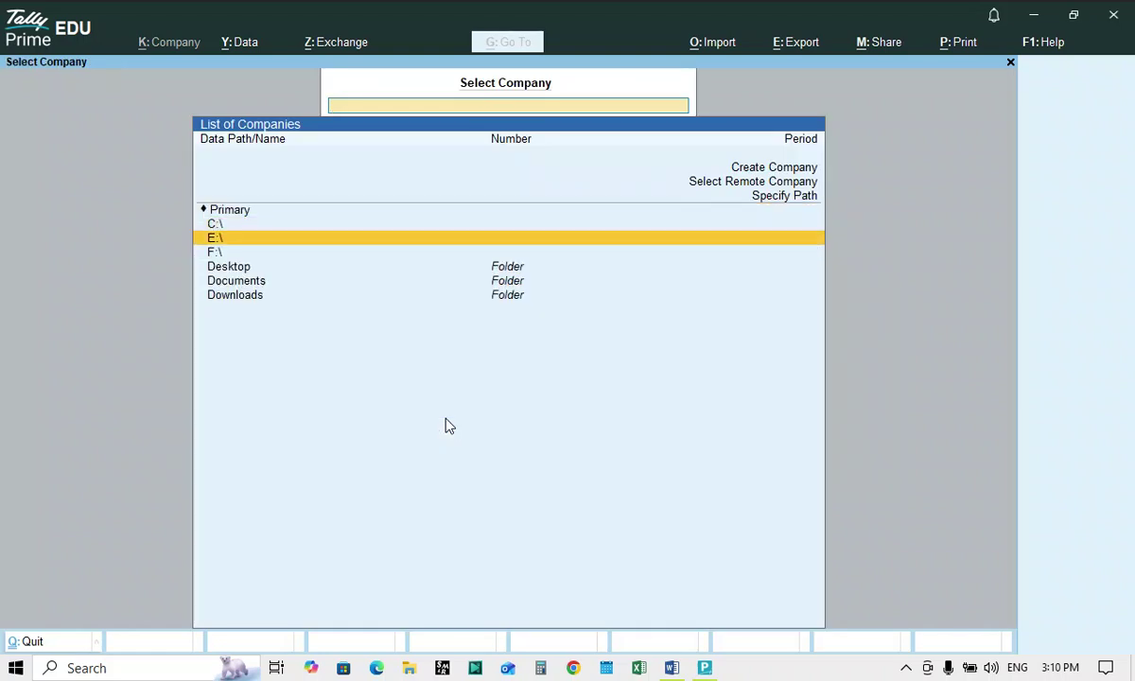
key("Return")
key("Down")
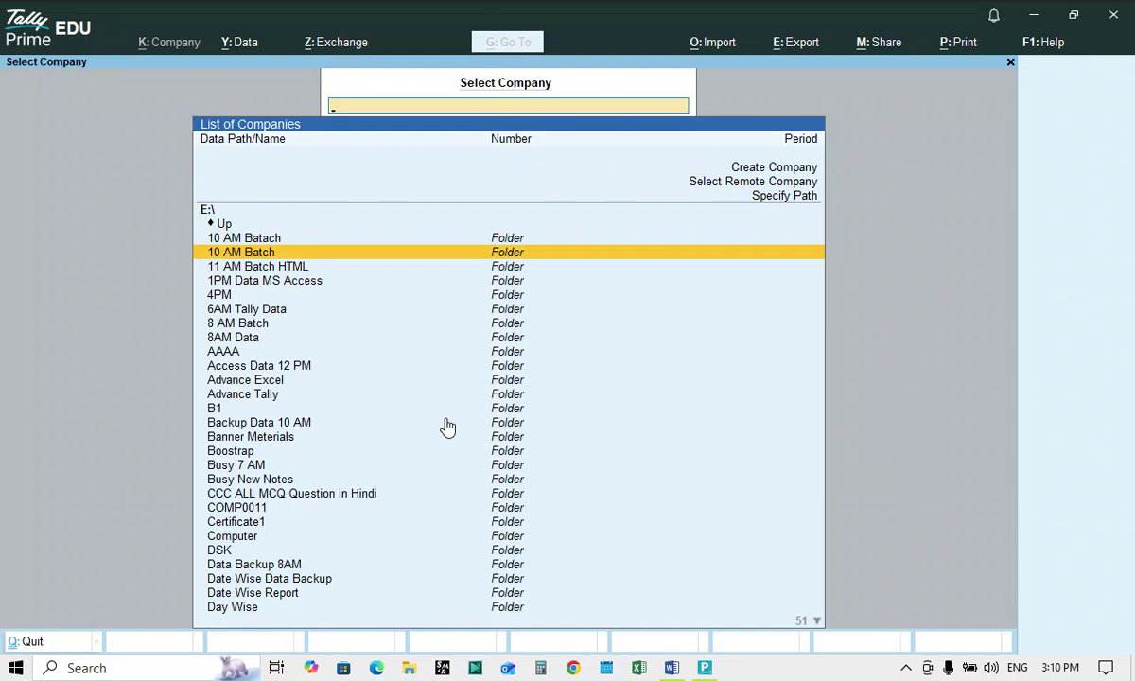
key("Return")
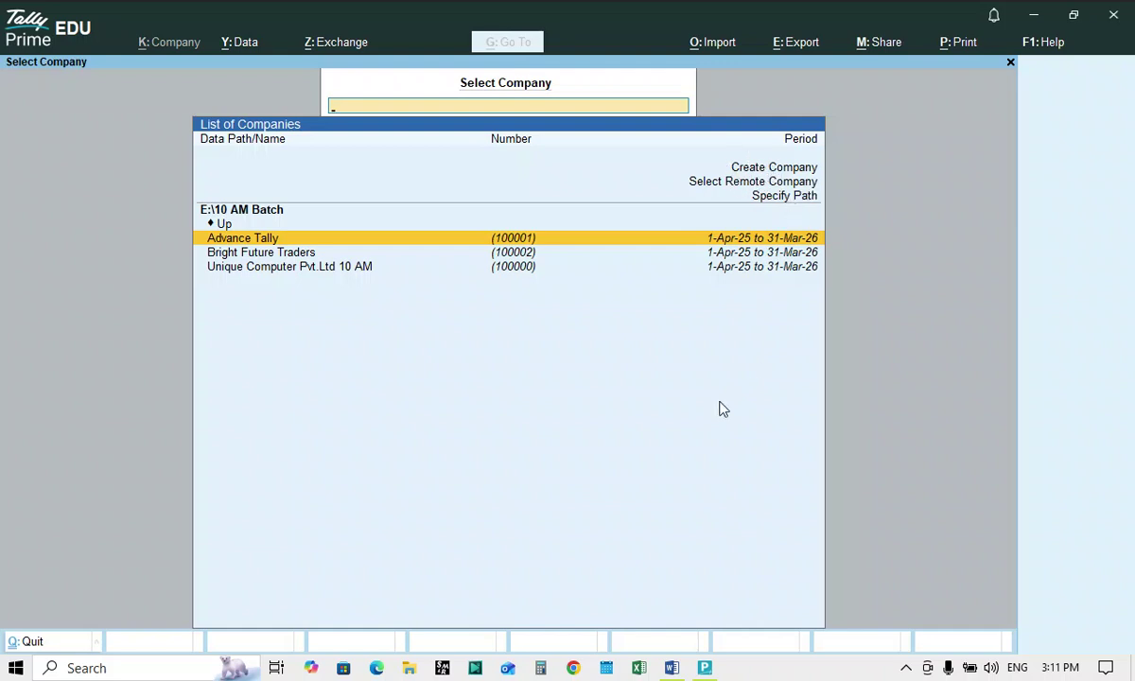
Start a new company in E:\10 AM Batach named Bright Future Traders and fill in its address.
key("Up")
key("Up")
key("Up")
key("Up")
key("Up")
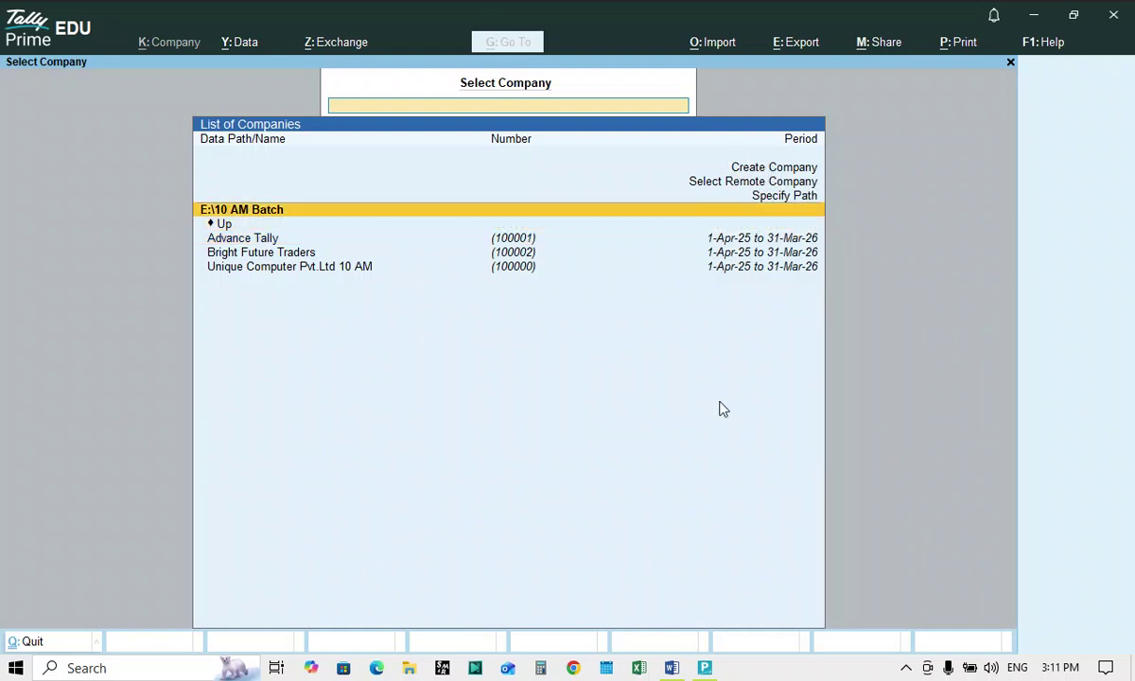
key("Return")
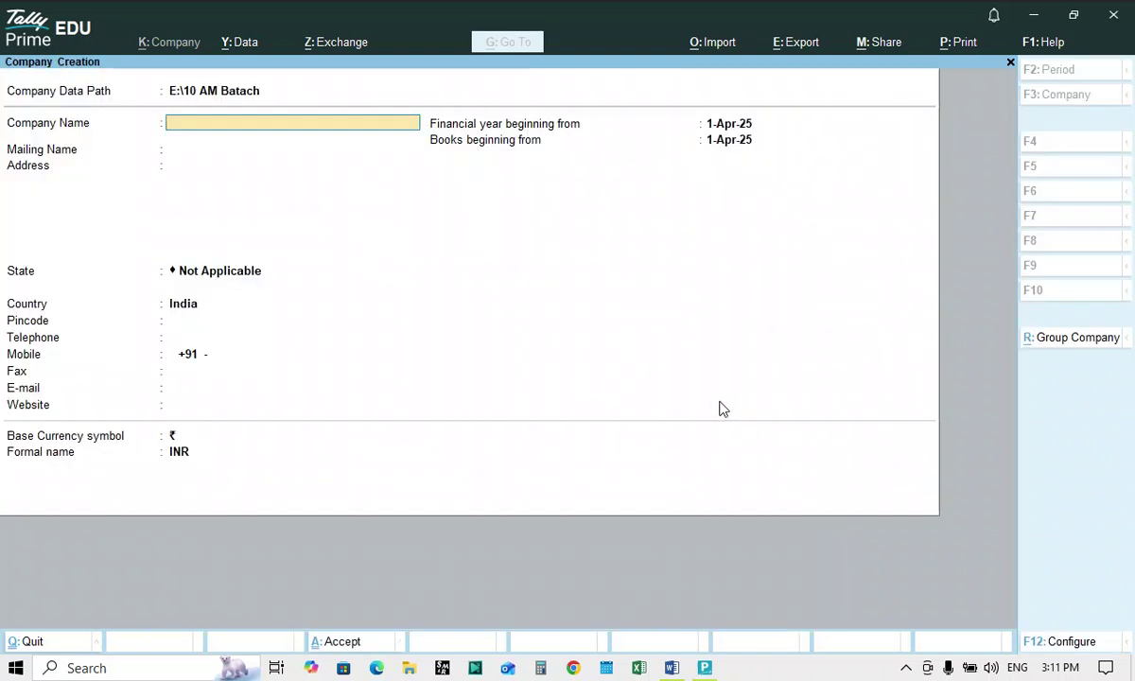
type("Bright Future Traders")
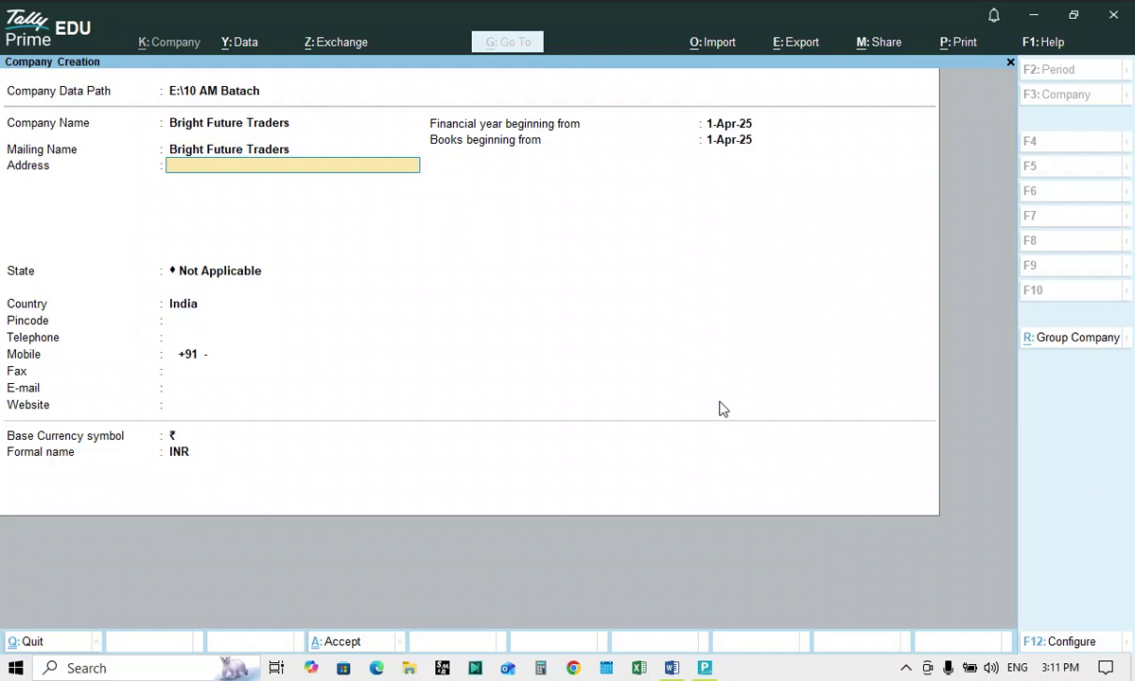
type("Padrauna")
key("Return")
key("Return")
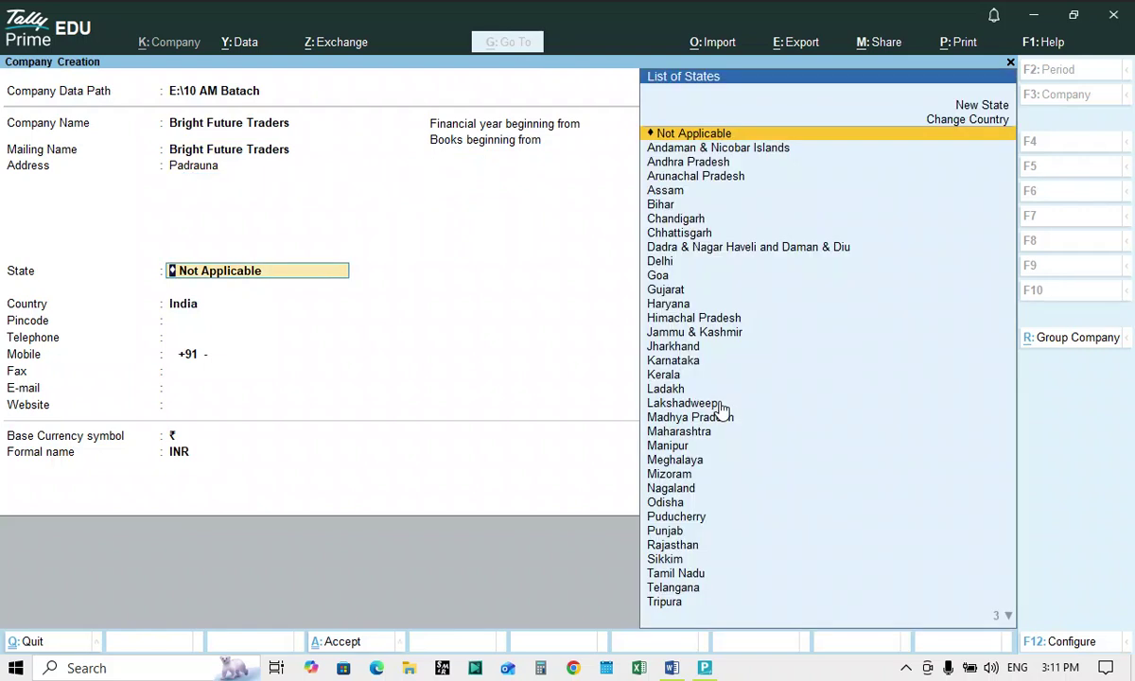
Set the company's state to Uttar Pradesh and enter its postal pincode.
type("Ut")
key("Down")
key("Down")
key("Return")
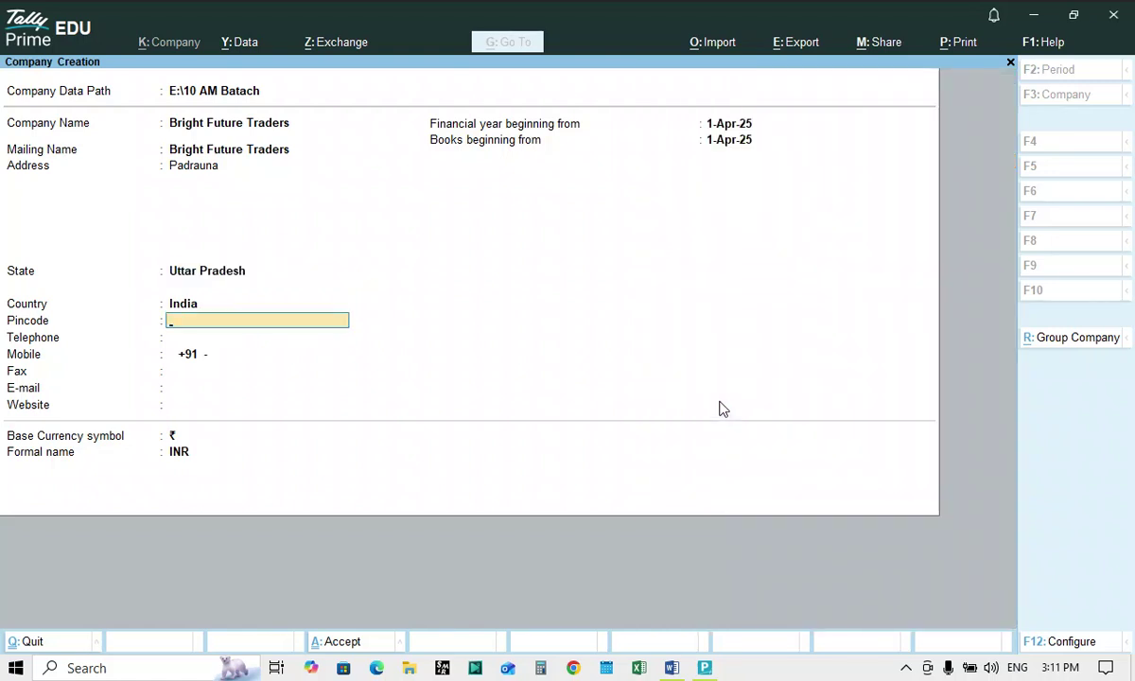
type("274304")
key("Return")
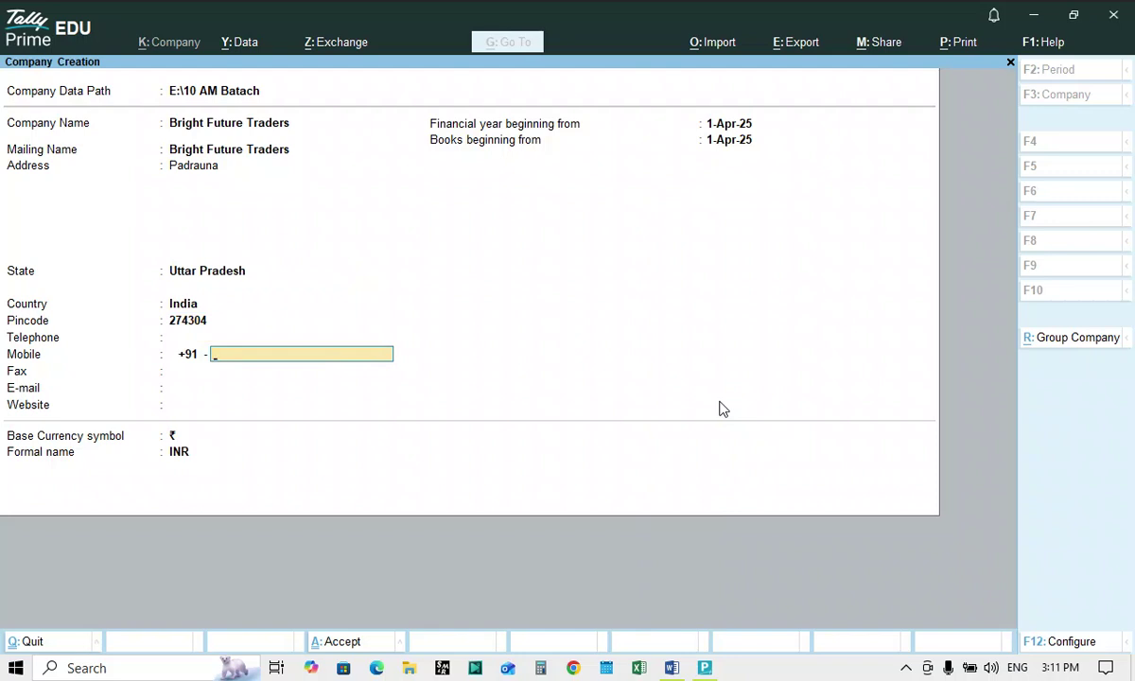
Leave the contact details blank, keep the financial year beginning from 1-Apr-25, and save the company.
key("Return")
key("Return")
key("Return")
key("Return")
key("ctrl")
key("ctrl+a")
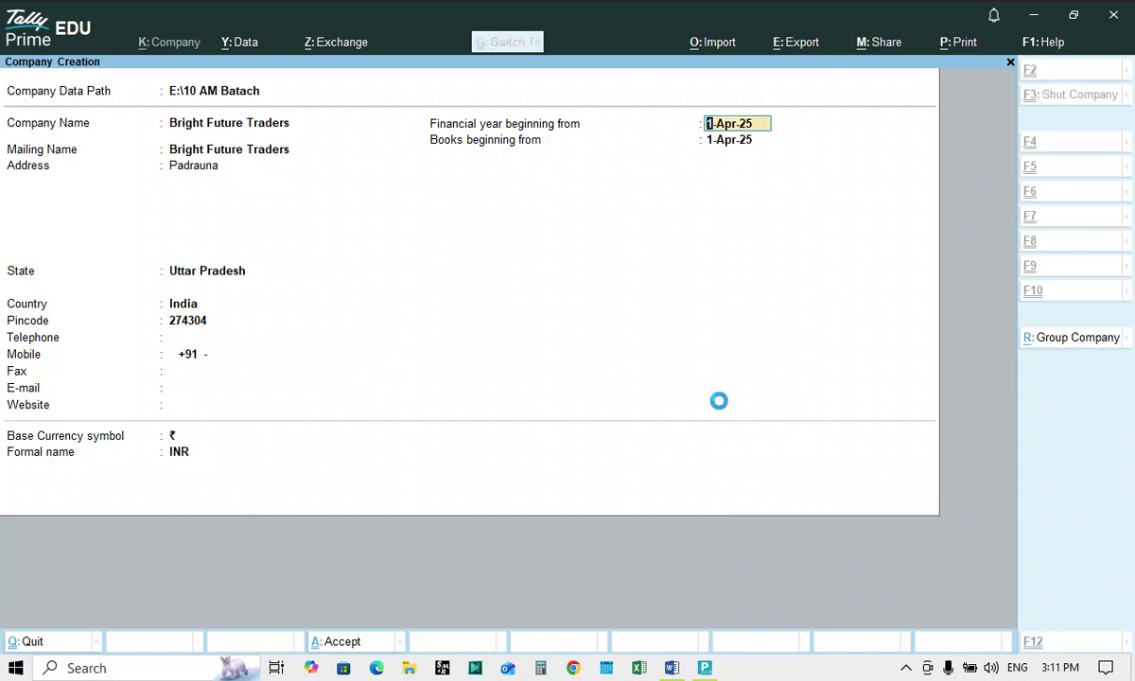
key("ctrl+a")
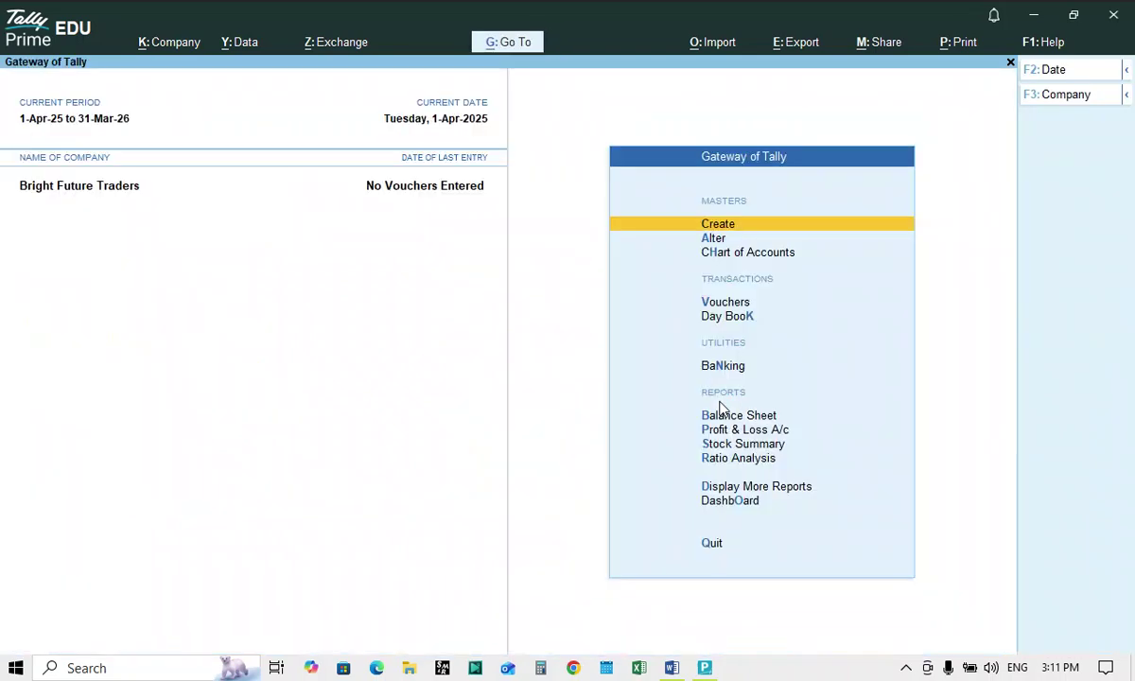
View the Stock Summary report of Bright Future Traders and return to the Gateway of Tally.
key("Down")
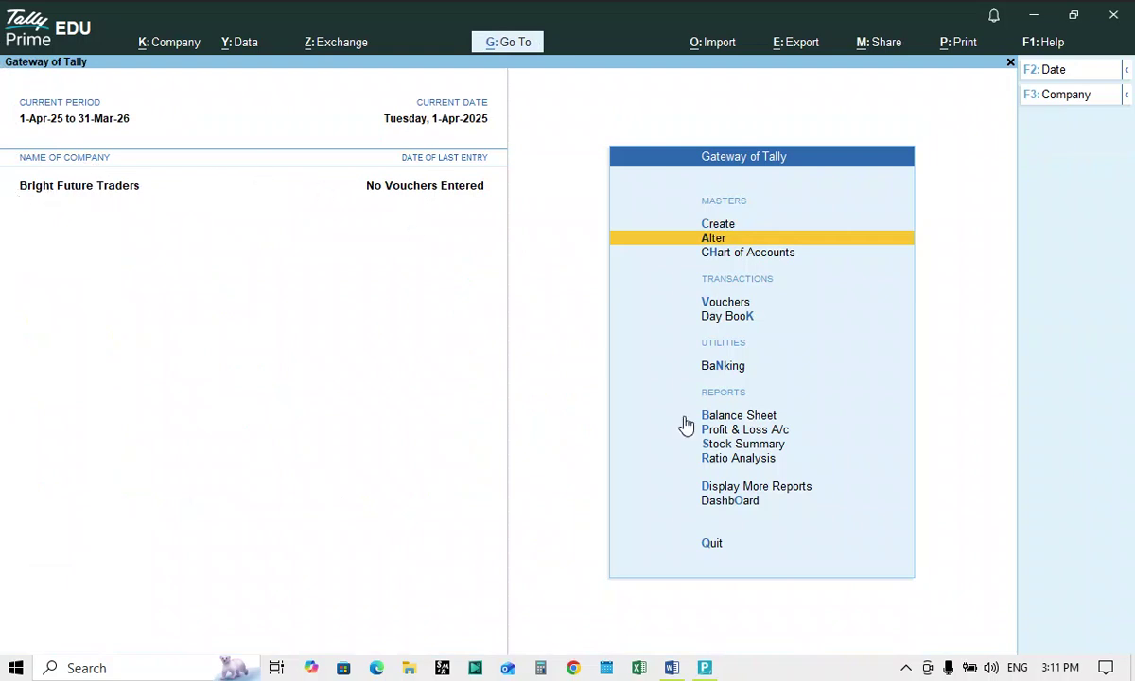
key("Down")
key("Down")
key("Down")
key("Down")
key("Down")
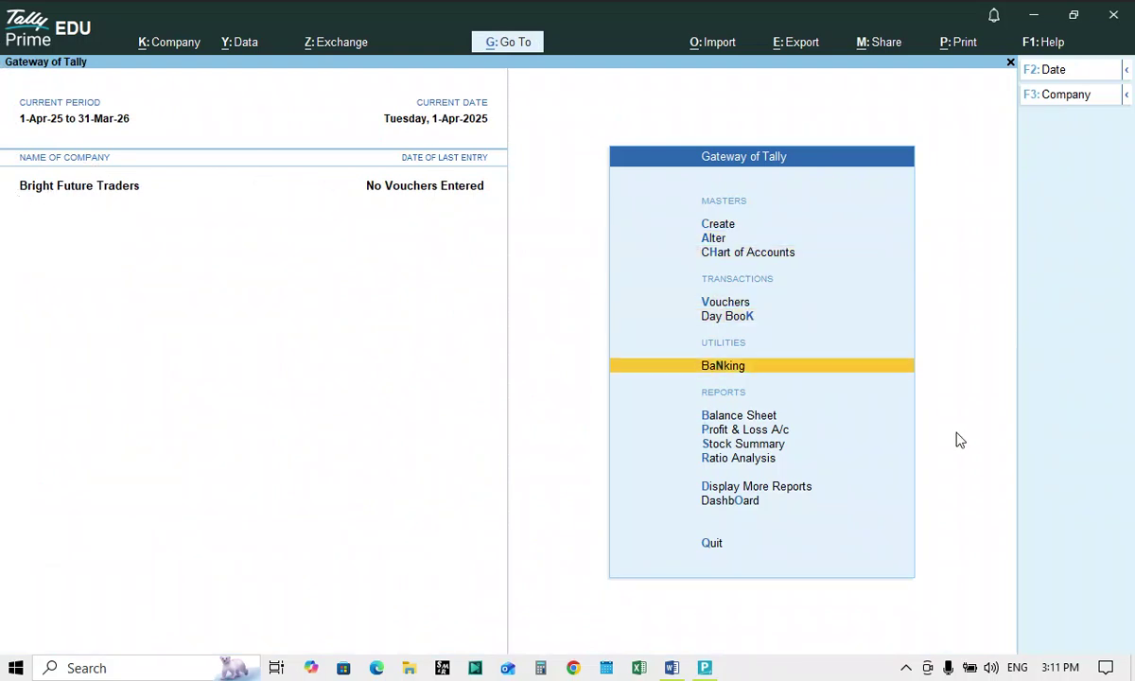
key("Down")
key("Down")
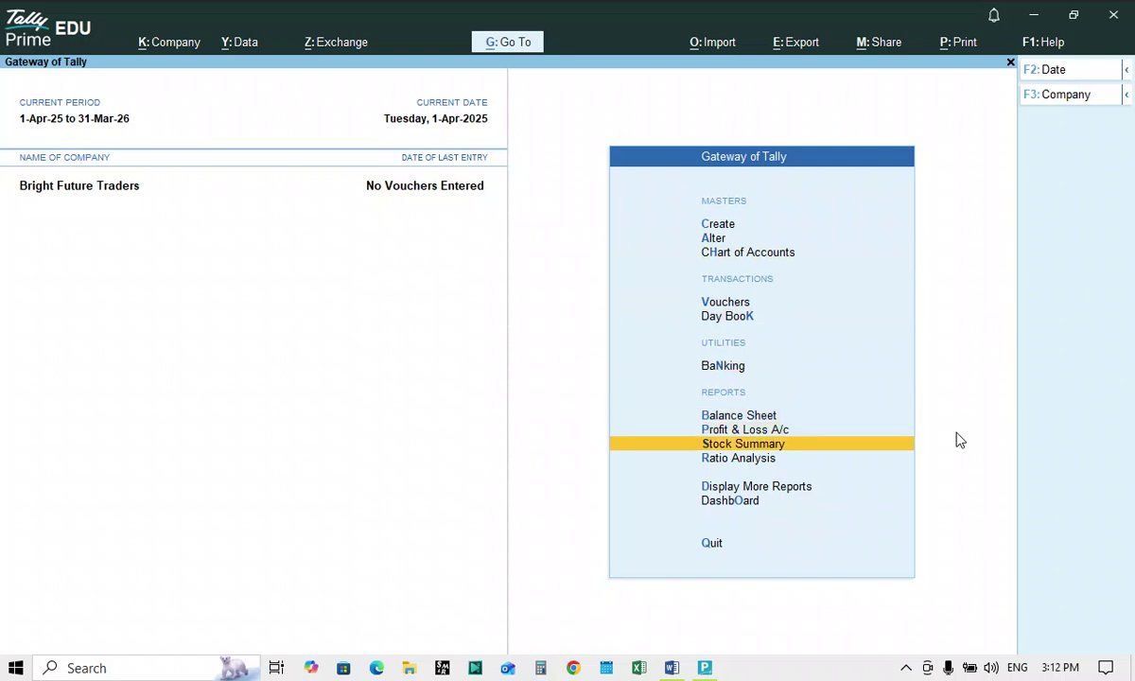
left_click(785, 442)
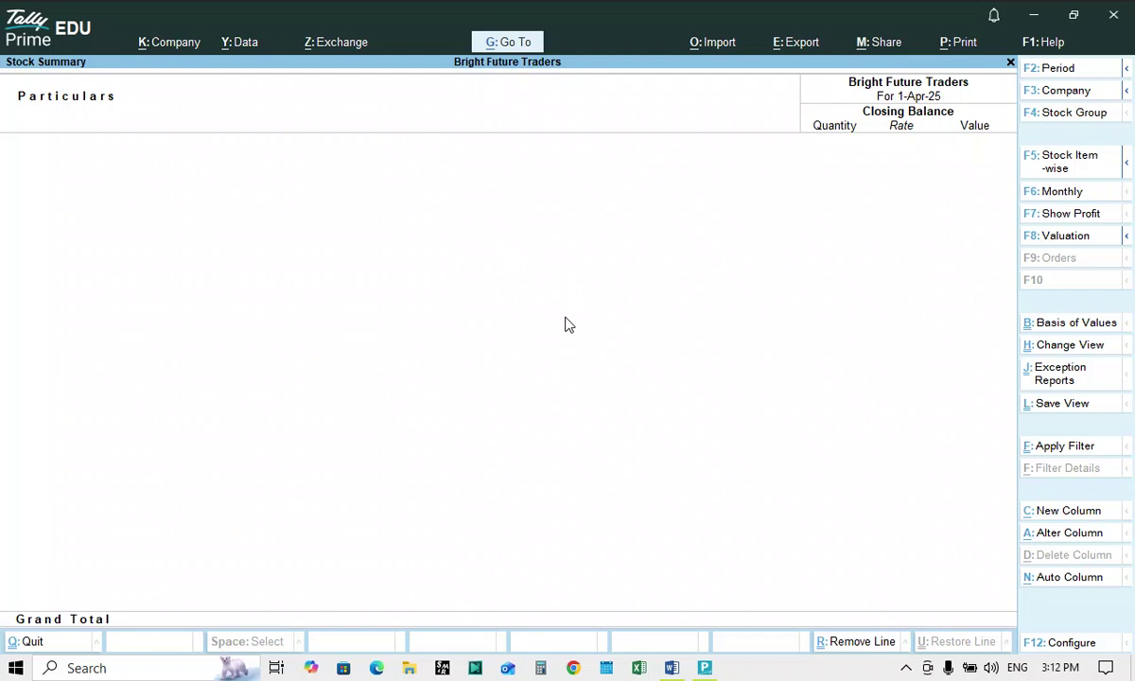
key("Escape")
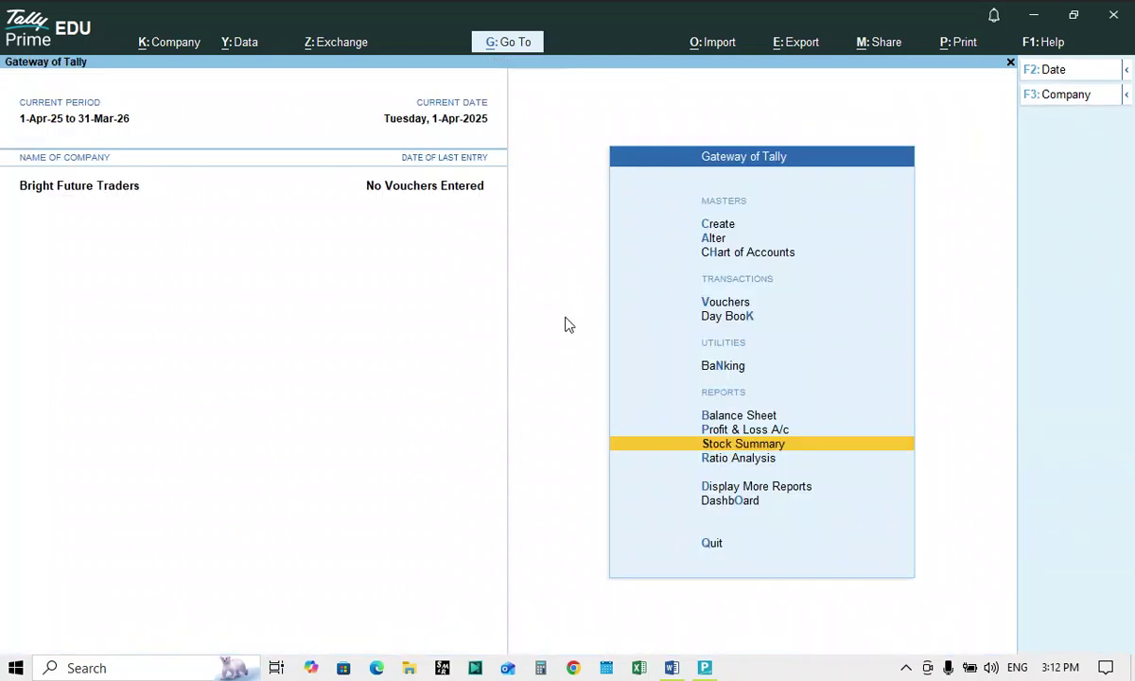
Open the creation form for a new Stock Item inventory master.
key("Up")
key("Up")
key("Up")
key("Up")
key("Up")
key("Up")
key("Up")
key("Up")
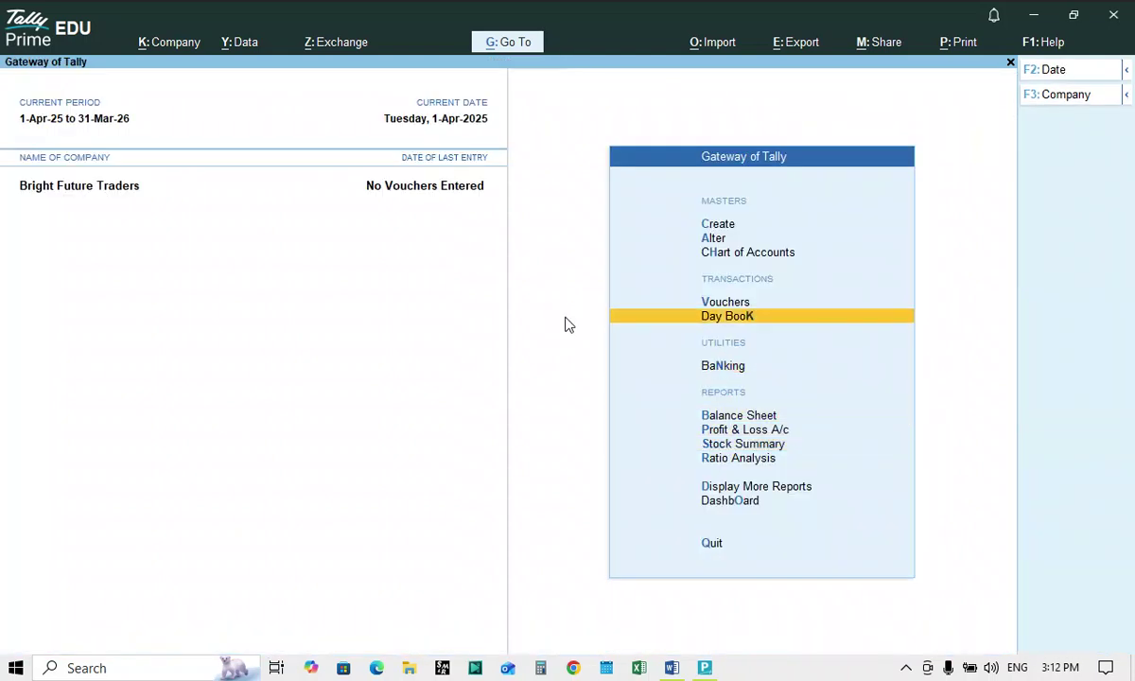
key("Return")
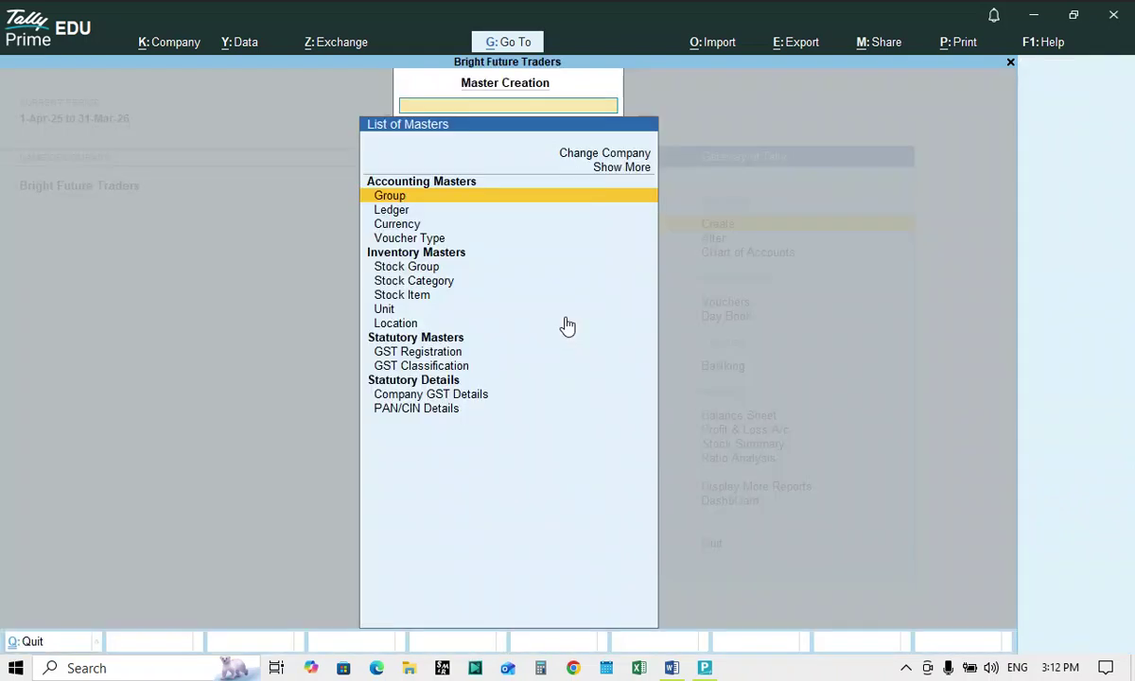
key("Down")
key("Down")
key("Down")
key("Down")
key("Down")
key("Down")
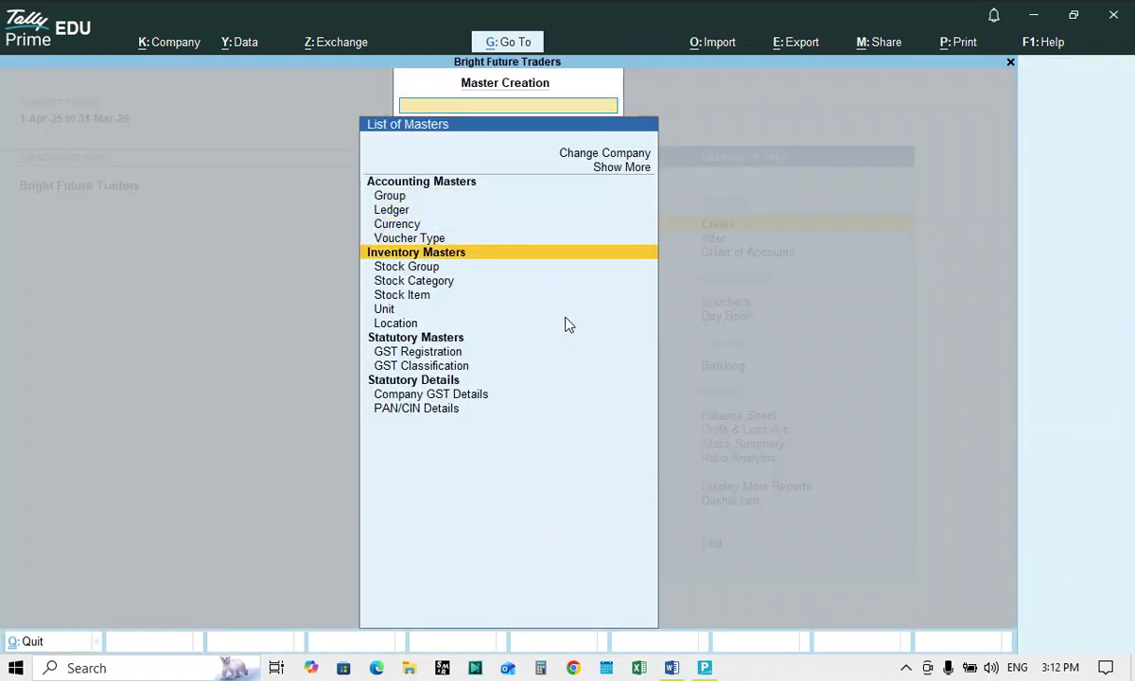
key("Down")
left_click(564, 301)
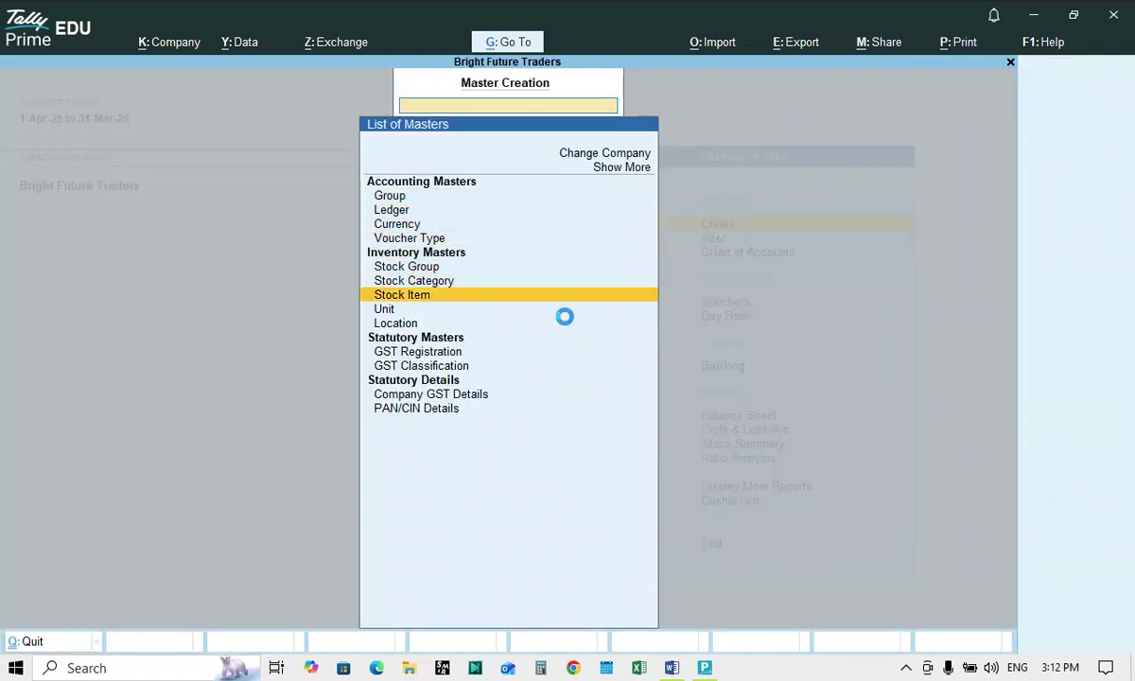
Check the item list in the Word exercise and name the new stock item Laptop, without alias.
key("alt+Tab")
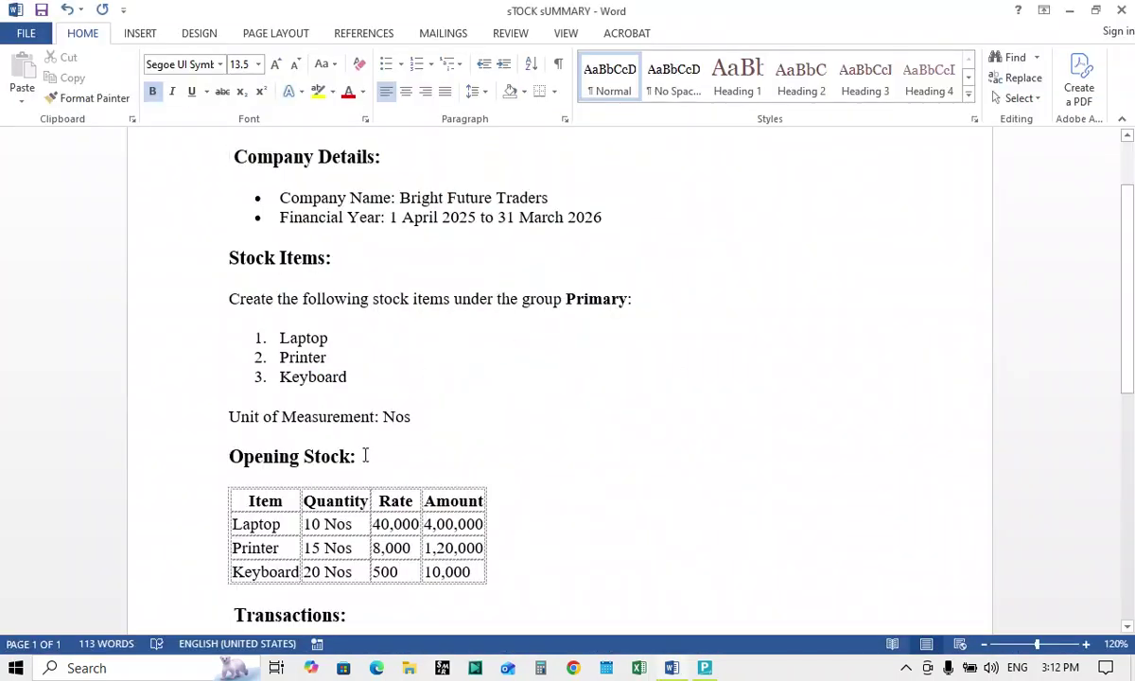
key("alt+Tab")
type("Laptop")
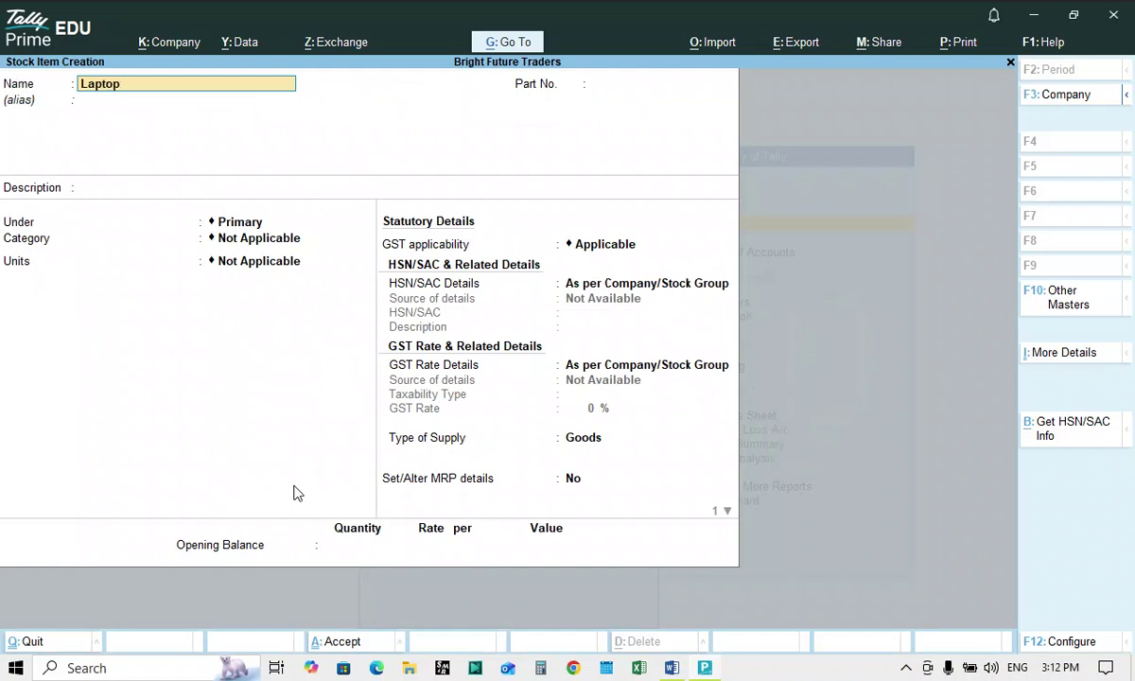
key("Return")
key("Return")
key("Return")
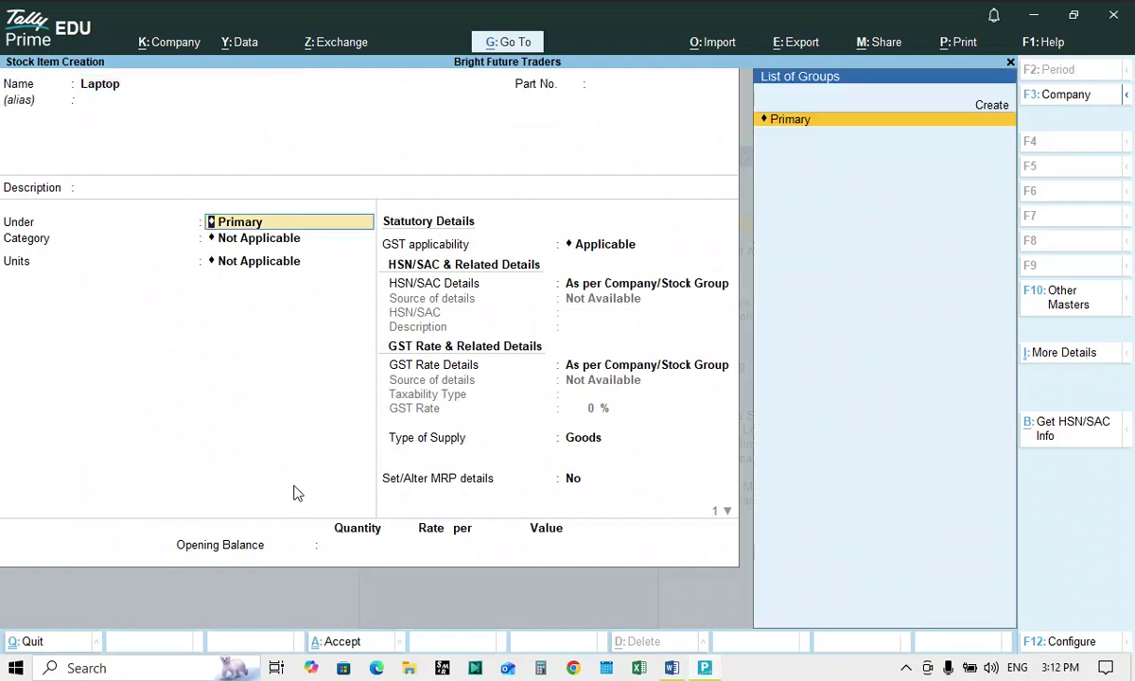
Create a stock group named Laptop under Primary and place the stock item under it.
key("alt+c")
type("Laptop")
key("Return")
key("Return")
key("Return")
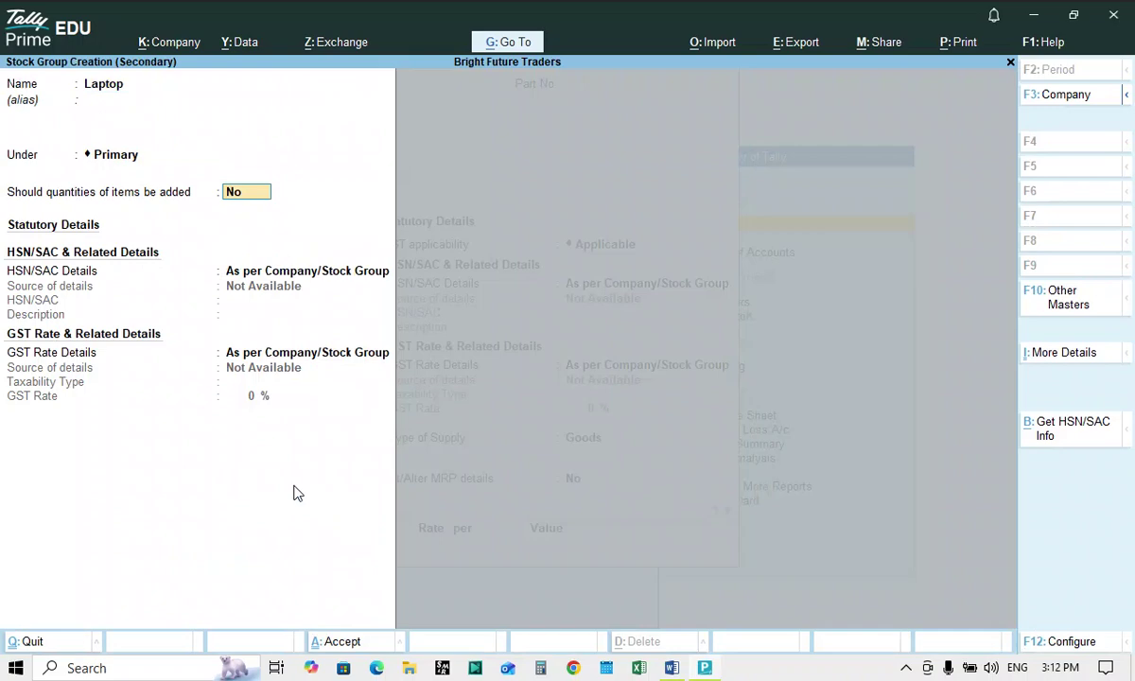
key("ctrl+a")
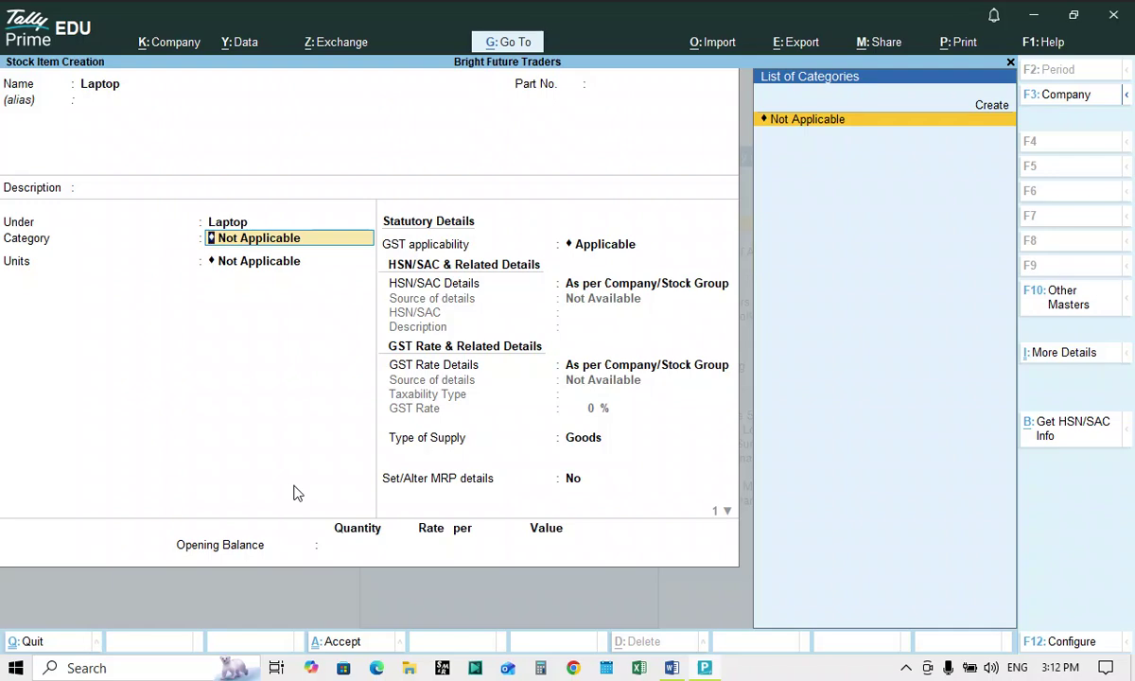
Check the unit of measurement in the Word exercise and create the unit Nos for Laptop, with UQC NOS-NUMBERS and 0 decimal places.
key("Return")
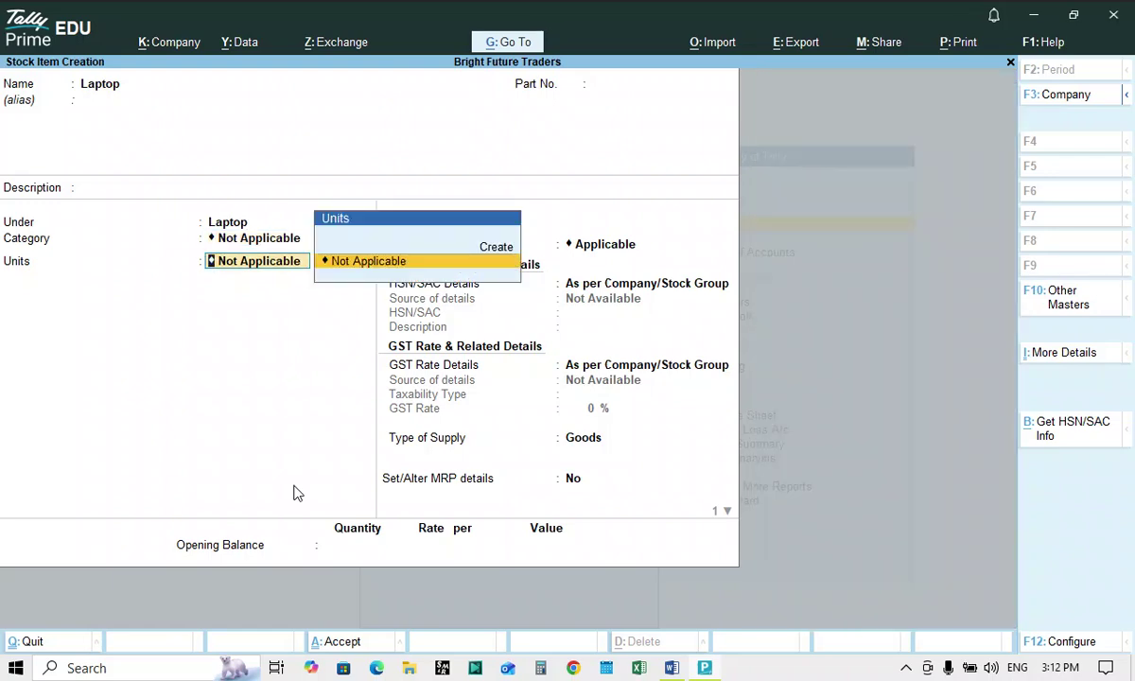
key("alt+Tab")
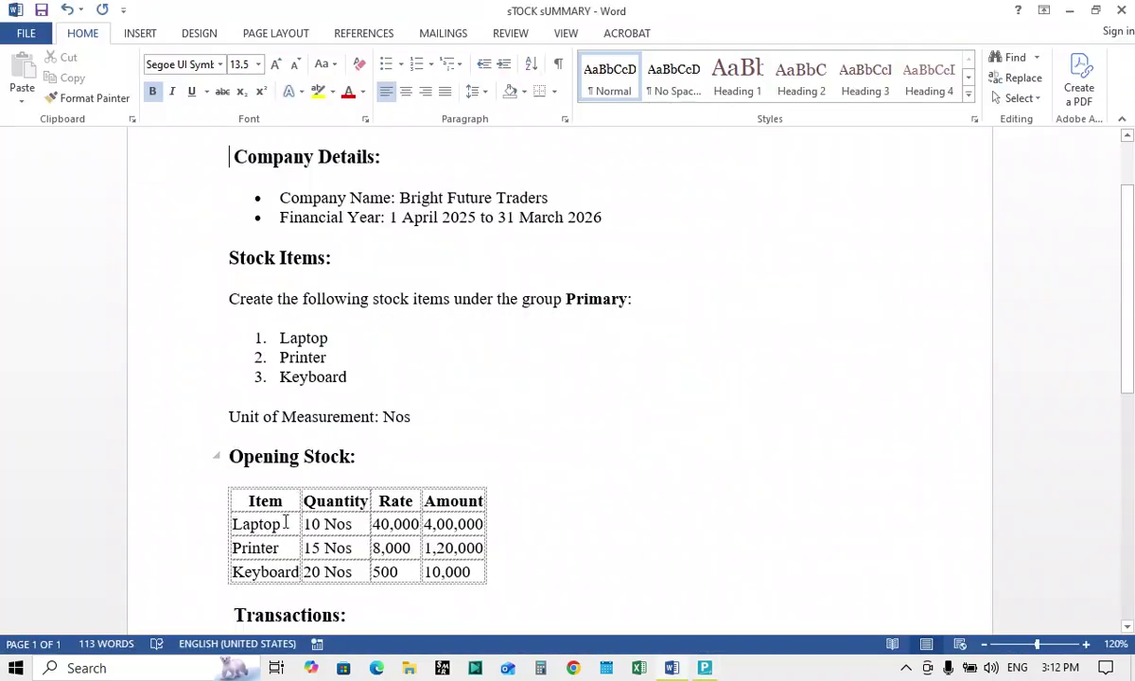
key("alt+Tab")
key("Up")
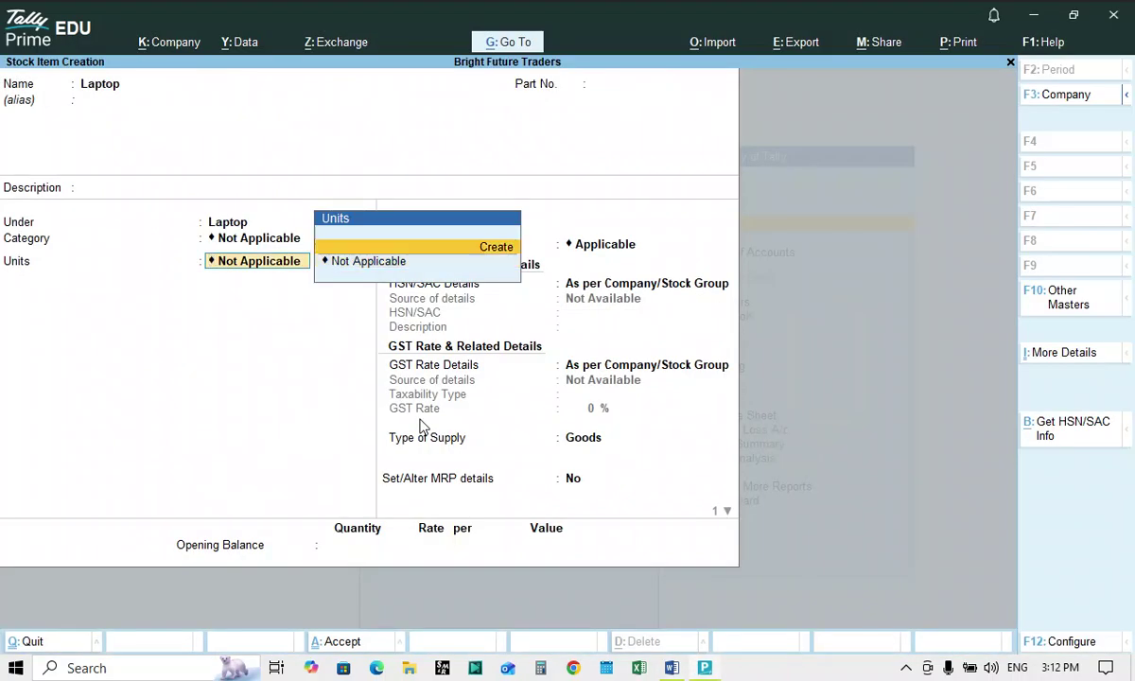
key("Return")
type("N")
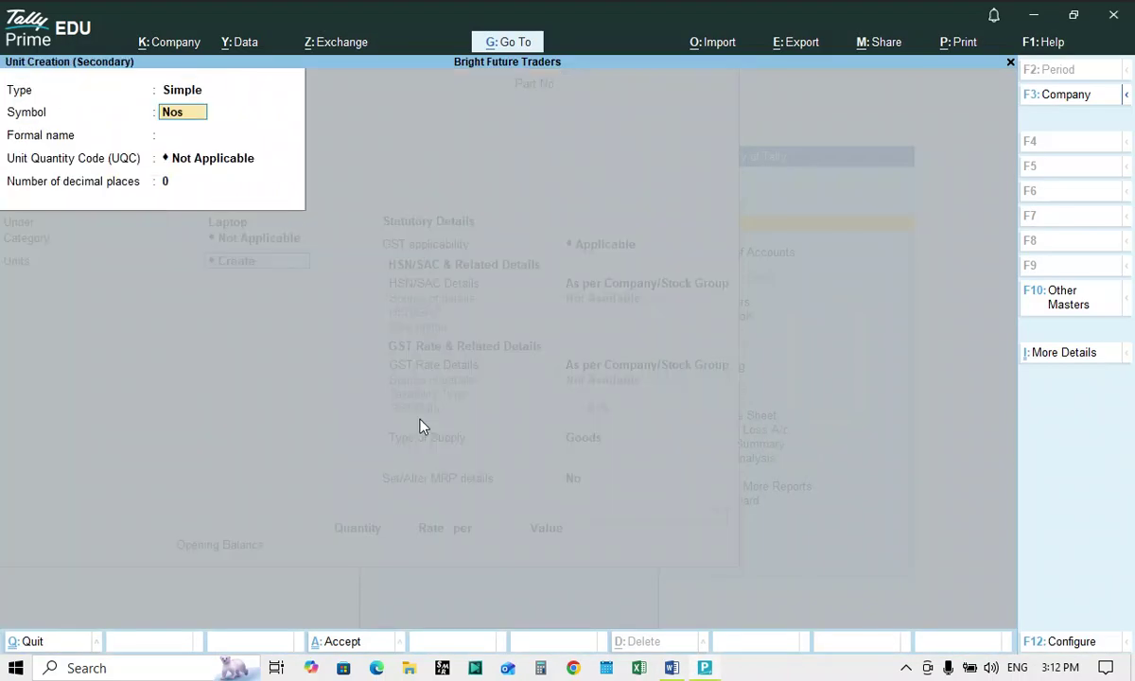
type("os")
key("Return")
key("Return")
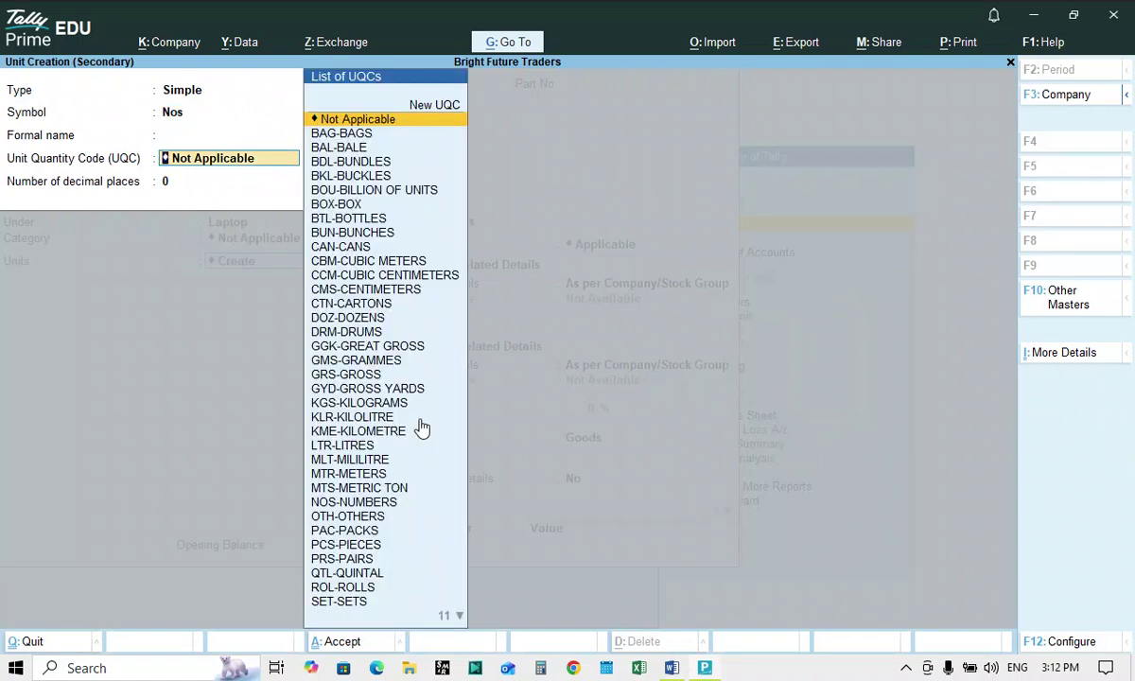
type("nos")
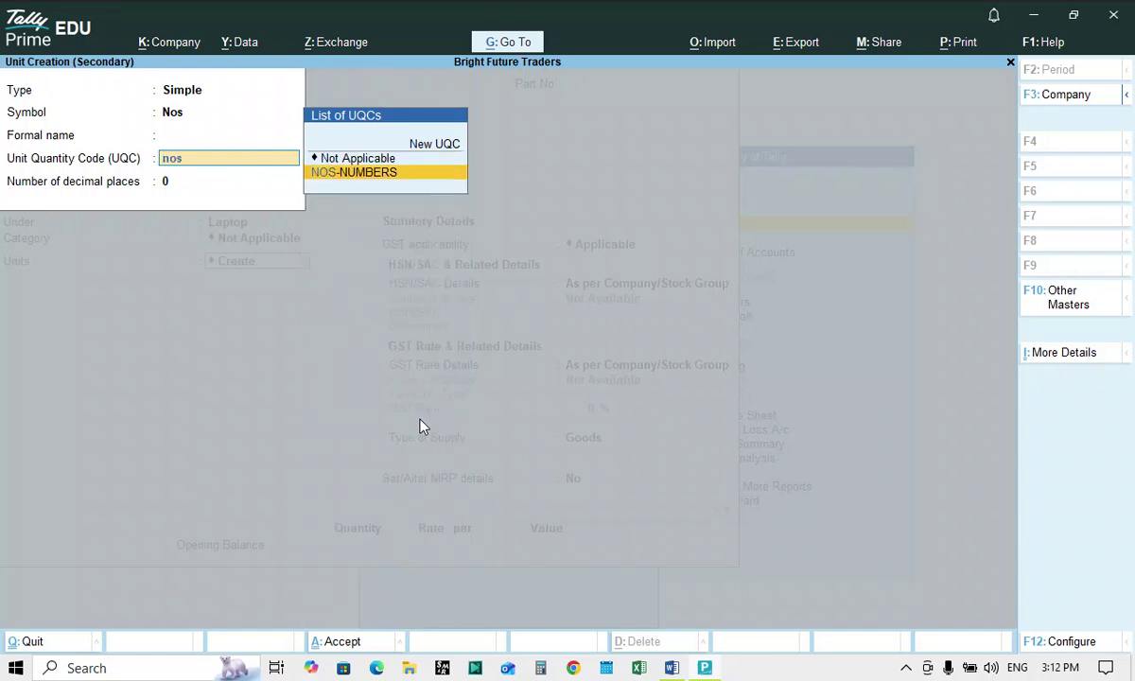
key("Return")
key("Return")
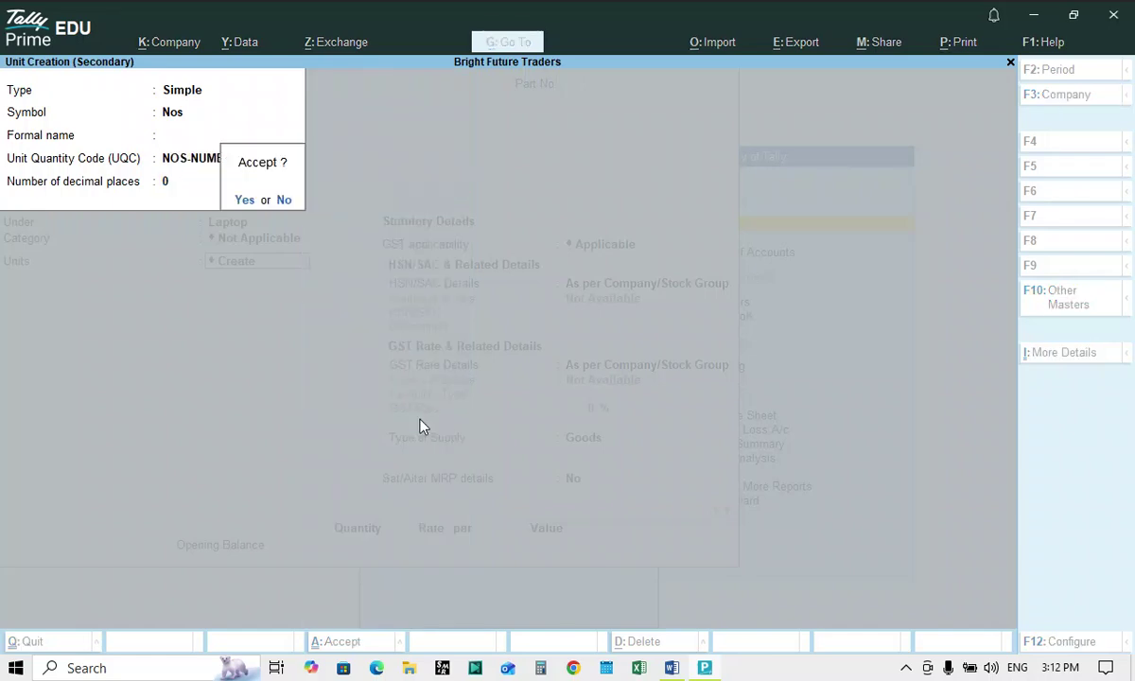
key("Return")
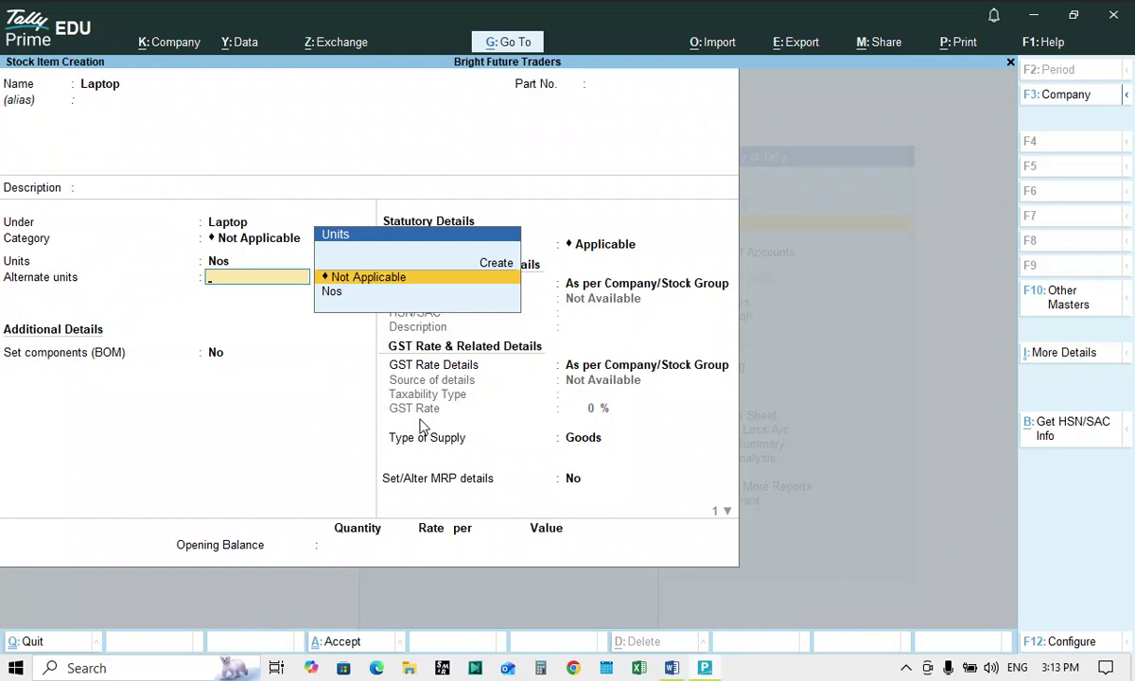
Leave Laptop's alternate units not applicable and keep the default component, GST, MRP and duty settings up to the opening balance.
key("Return")
key("Return")
key("Return")
key("Return")
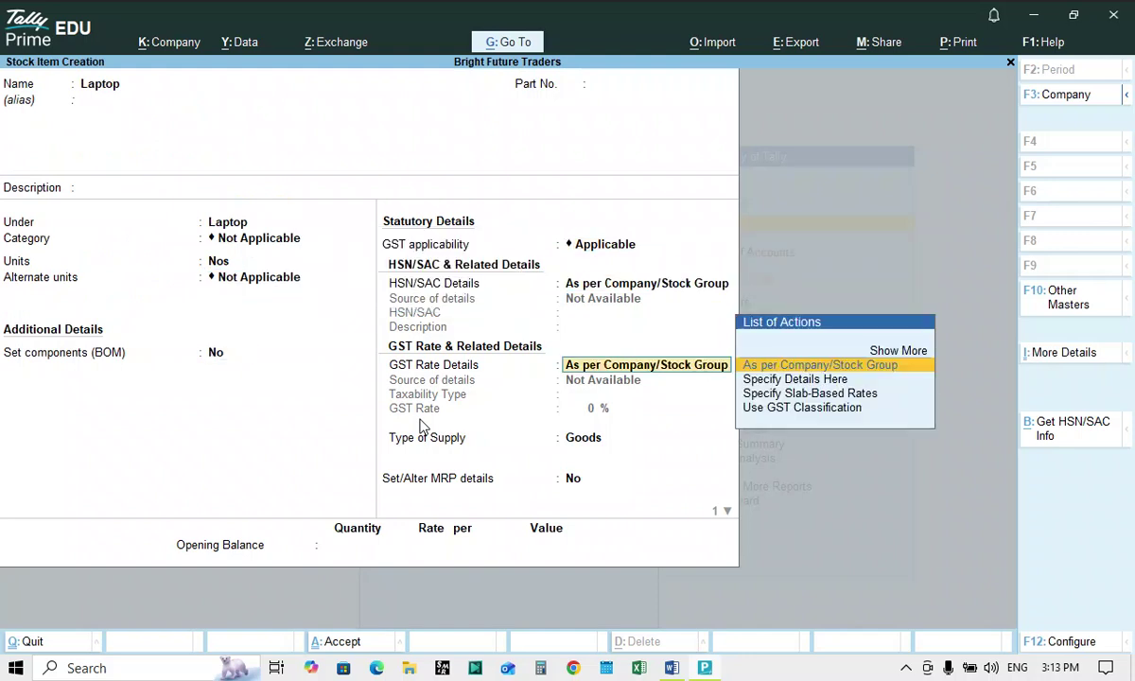
key("ctrl")
key("Return")
key("Return")
key("Return")
key("Return")
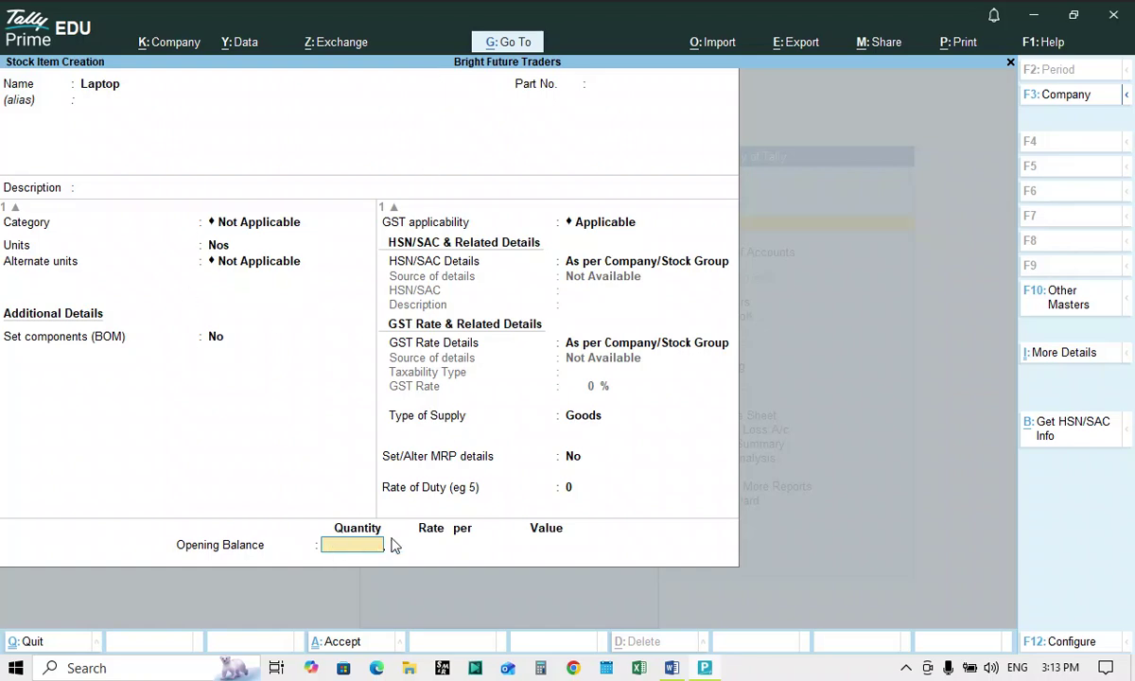
Enter Laptop's opening balance from the Word exercise as 10 Nos at a rate of 40,000 and save the stock item.
key("alt+Tab")
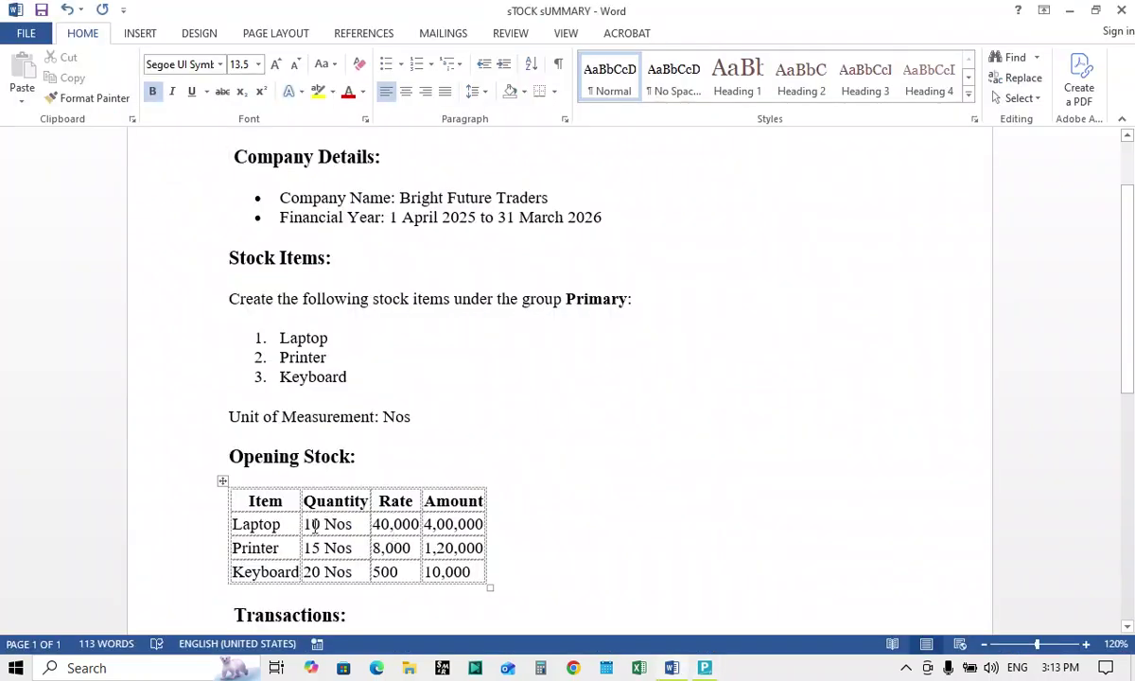
key("alt+Tab")
type("10")
key("Return")
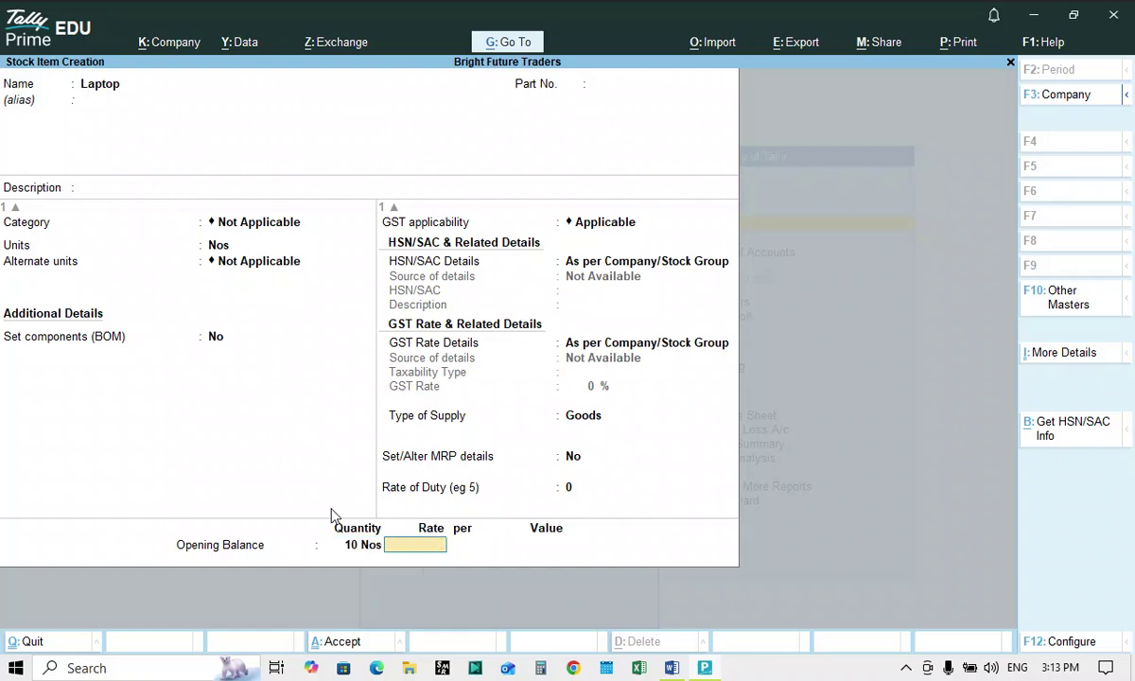
key("alt+Tab")
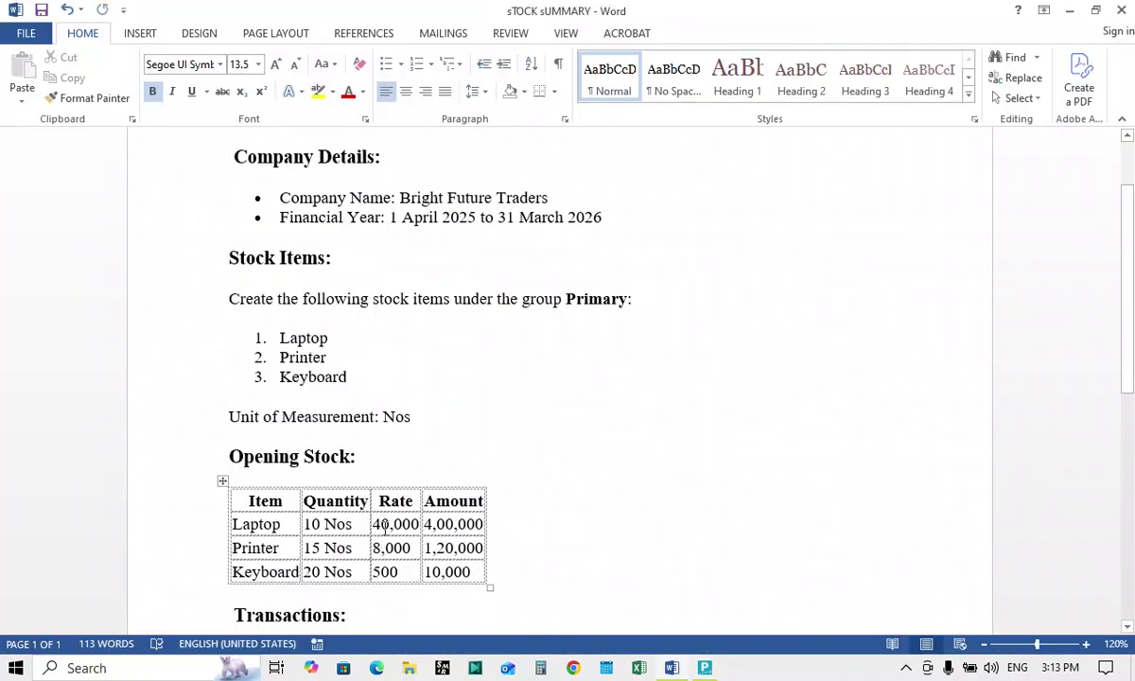
key("alt+Tab")
type("40,000")
key("Return")
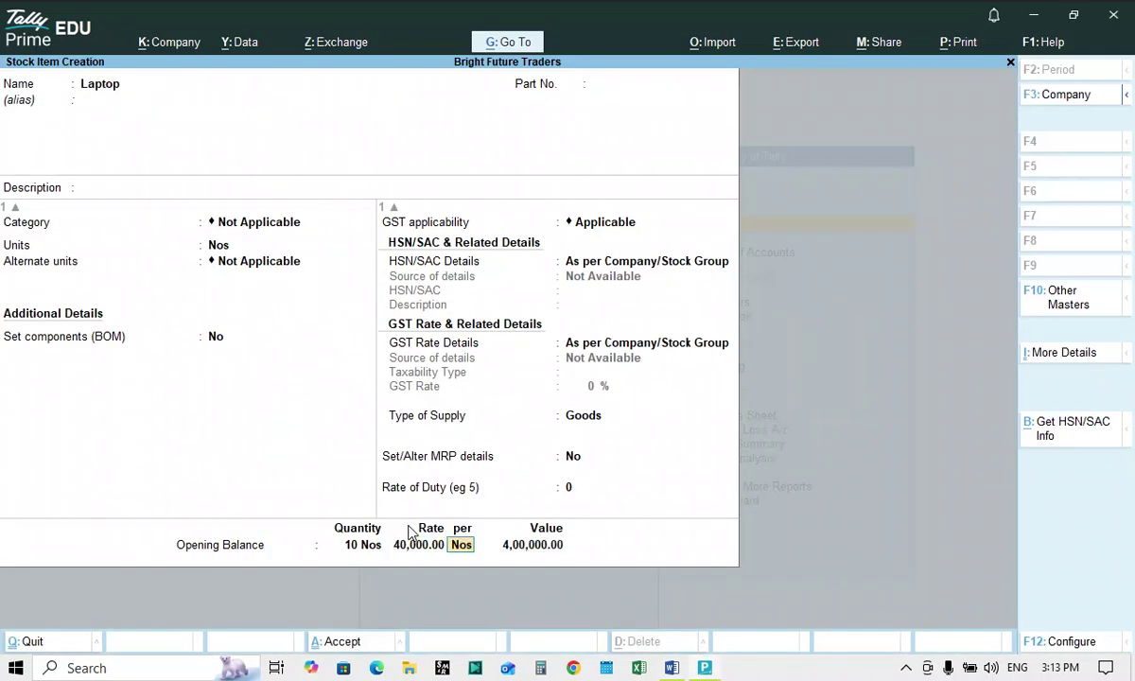
key("Return")
key("Return")
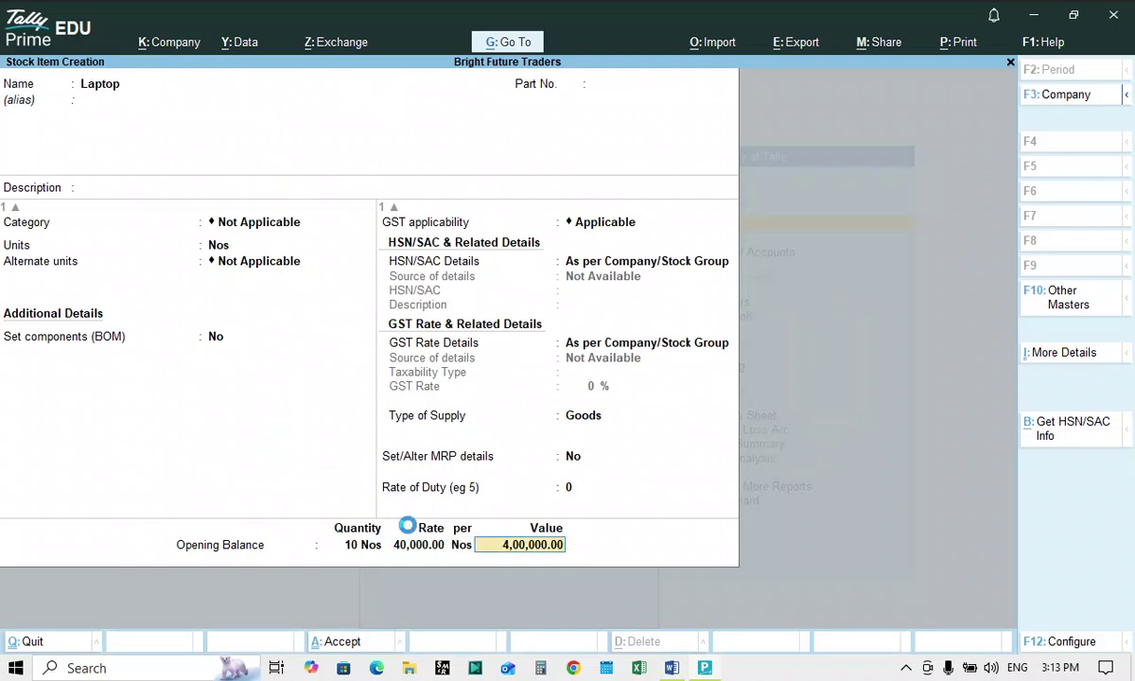
key("Return")
Check the item list in the Word exercise and name the second stock item Printer, without alias.
key("alt+Tab")
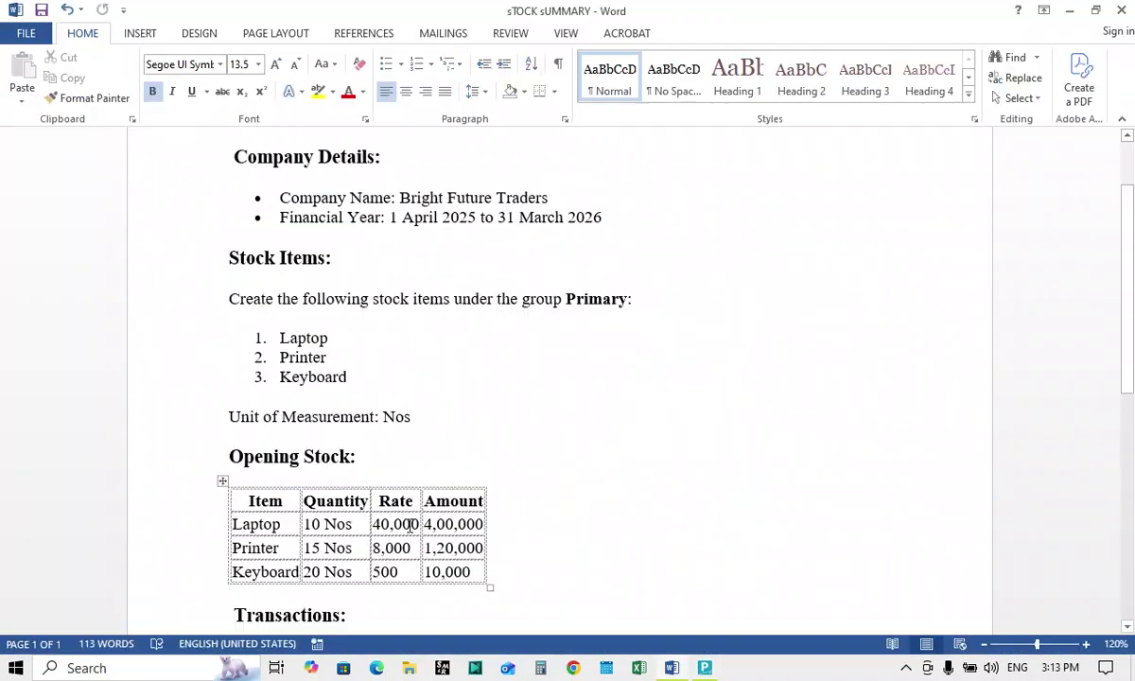
key("alt+Tab")
type("Printer")
key("Return")
key("Return")
key("Return")
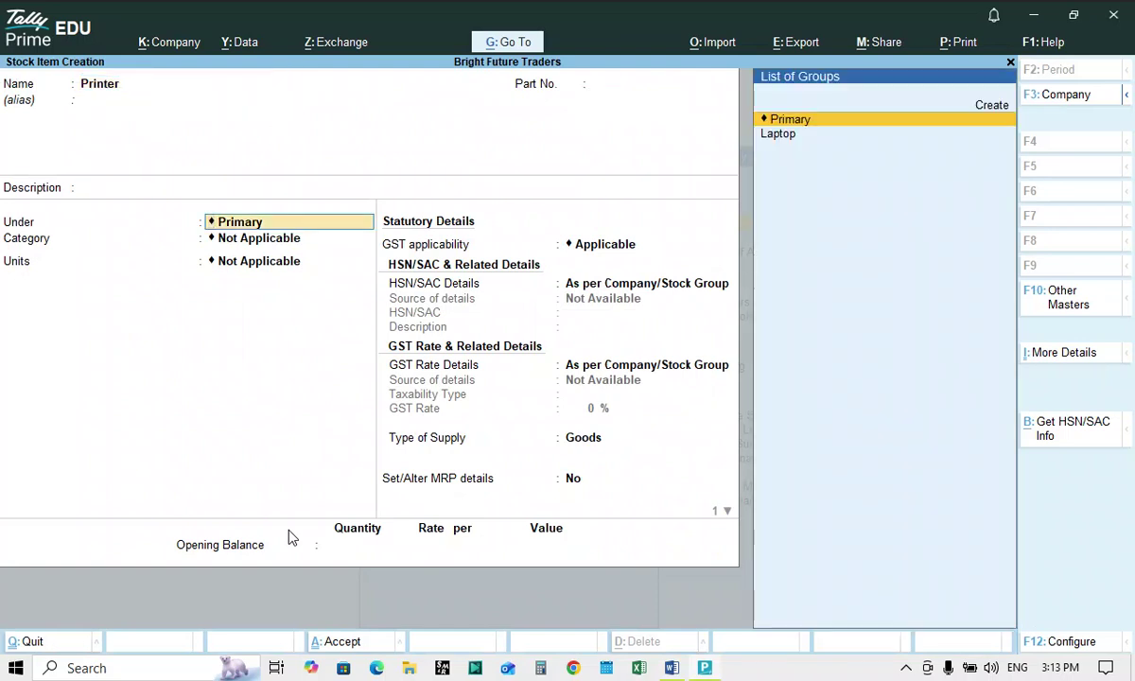
Create a stock group named Printer under Primary and place the Printer stock item under it.
key("Up")
key("Return")
type("Printer")
key("Return")
key("Return")
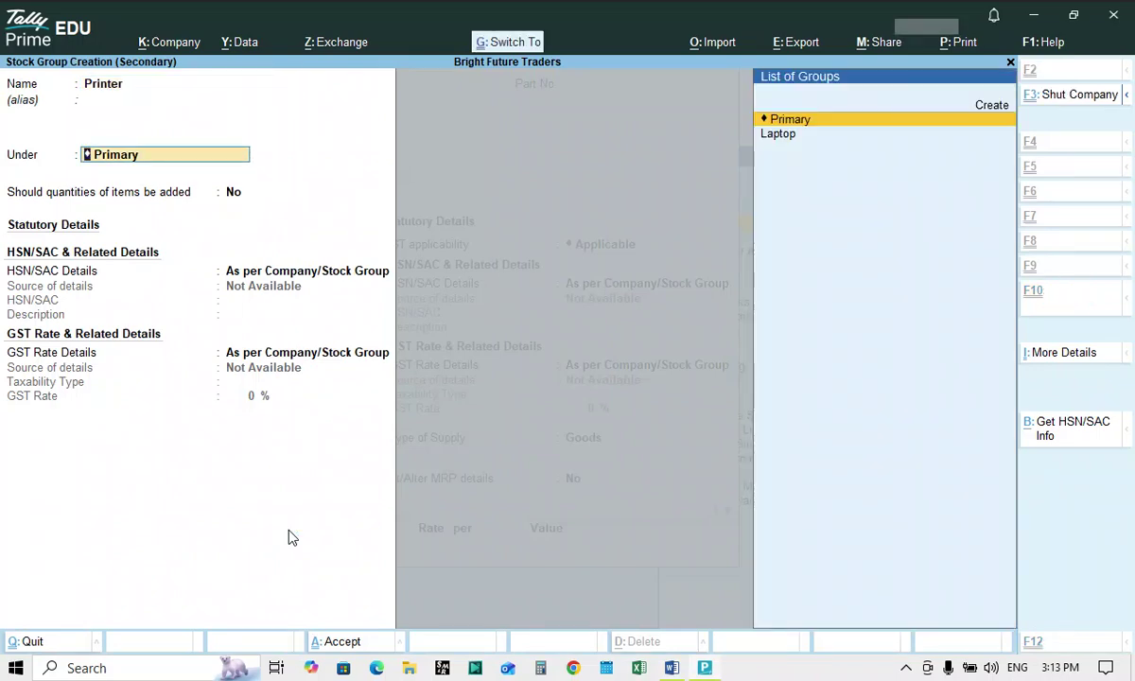
key("ctrl+a")
Set Printer's unit to Nos, with category and alternate units not applicable, and keep the default statutory details.
key("Return")
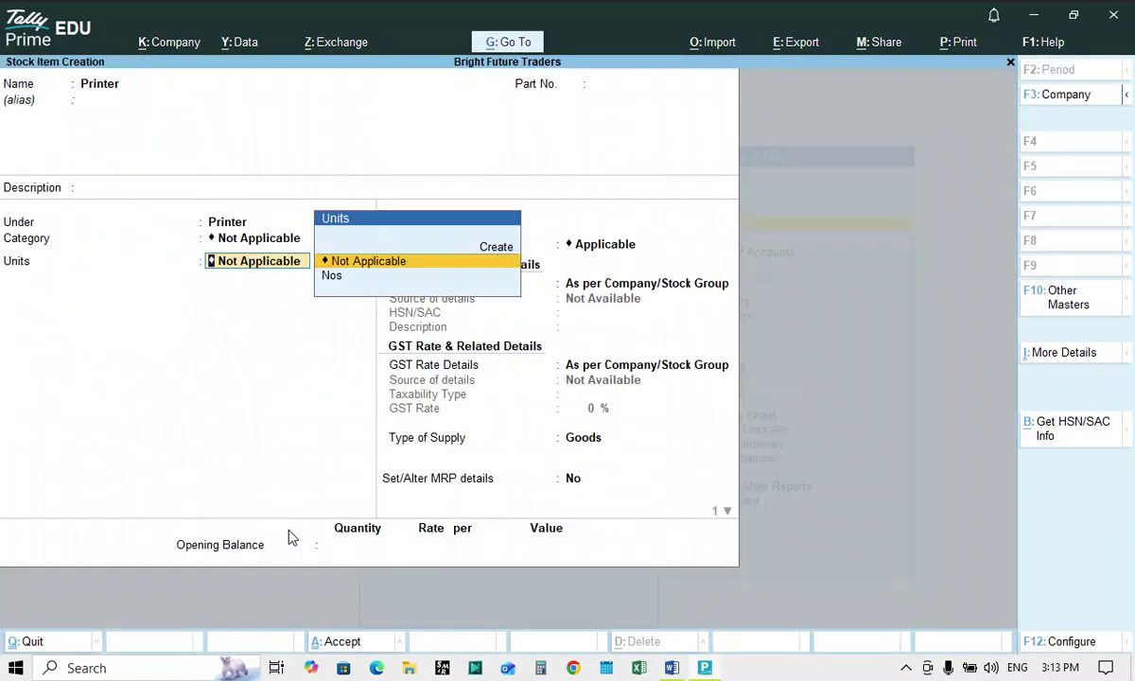
key("Down")
key("Return")
key("Return")
key("Return")
key("Return")
key("Return")
key("Return")
key("Return")
key("Return")
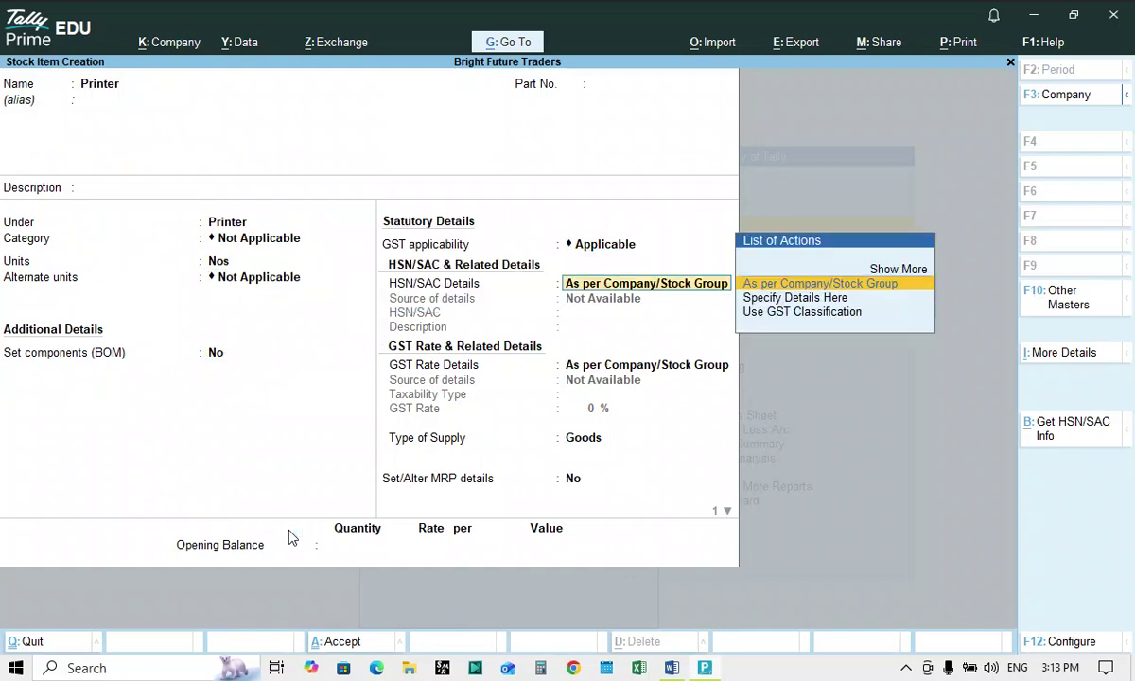
Enter Printer's opening balance from the Word exercise as 15 Nos at a rate of 8,000 and save the stock item.
key("alt+Tab")
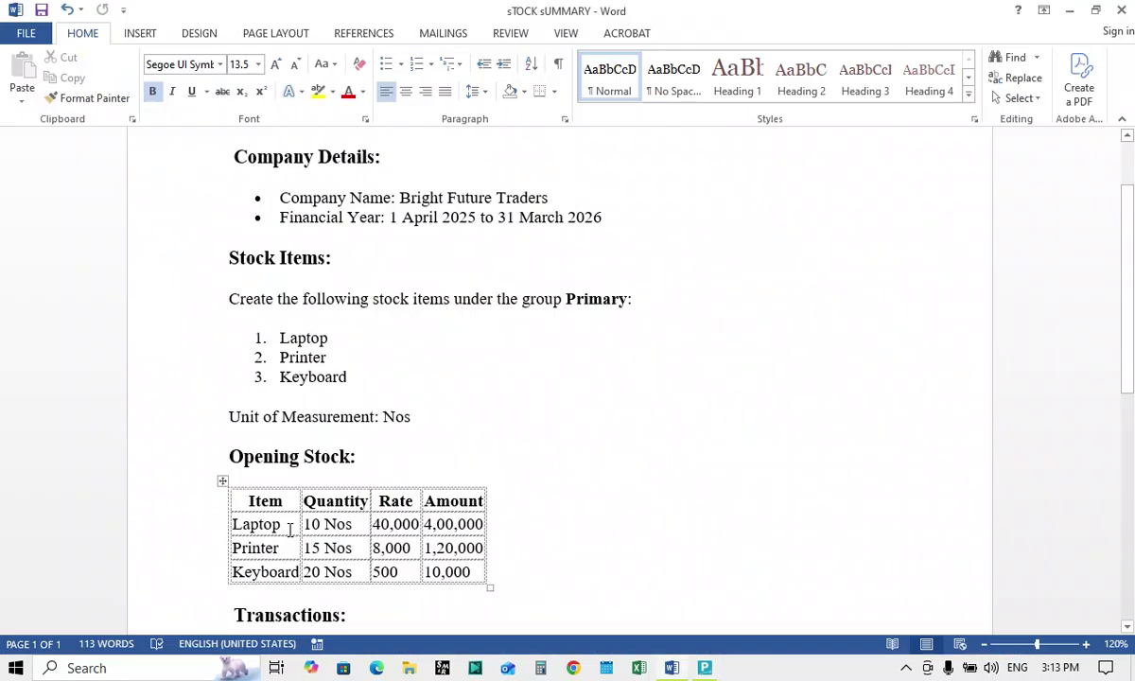
key("alt+Tab")
type("15")
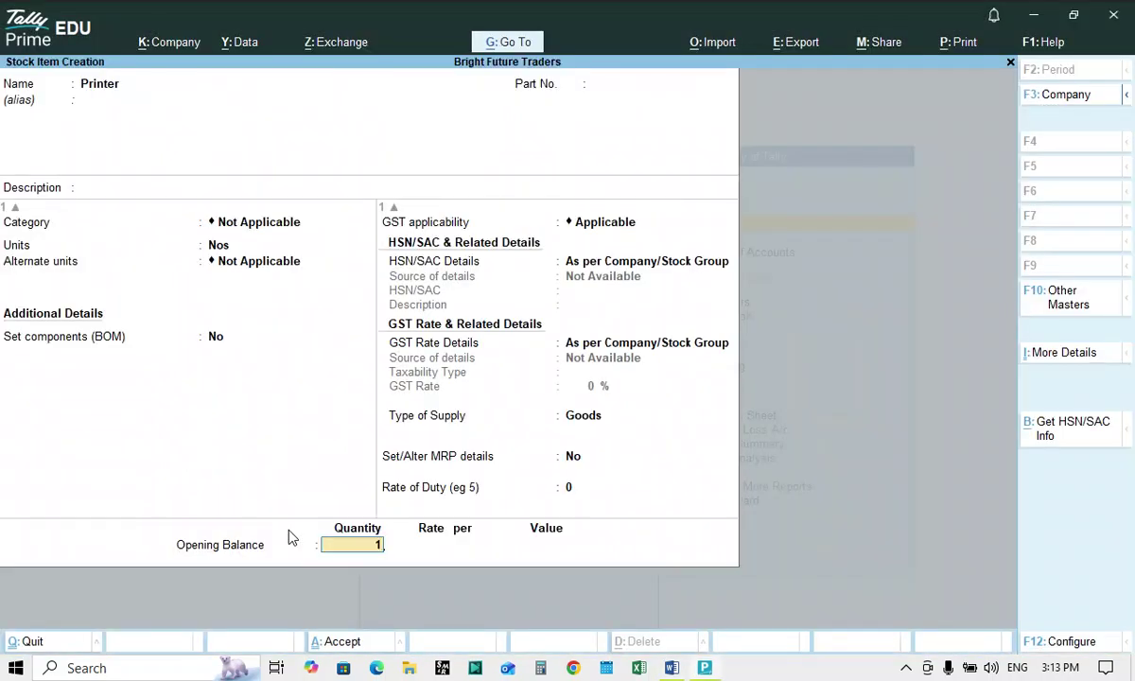
key("Return")
key("alt+Tab")
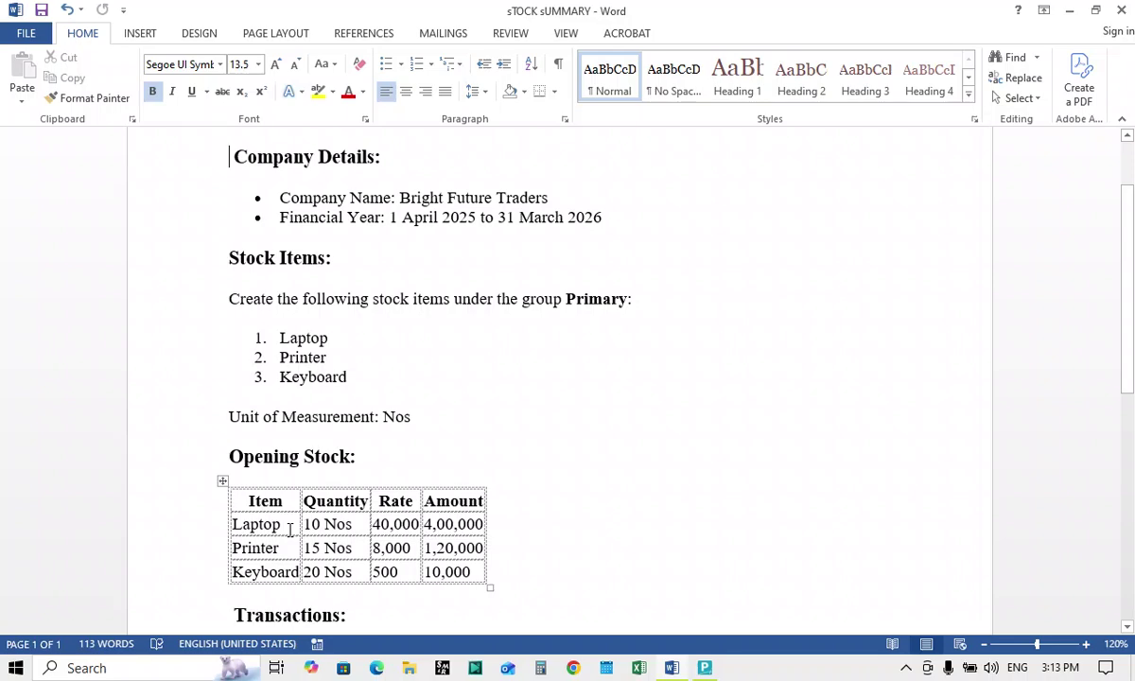
key("alt+Tab")
type("8,00")
type("000")
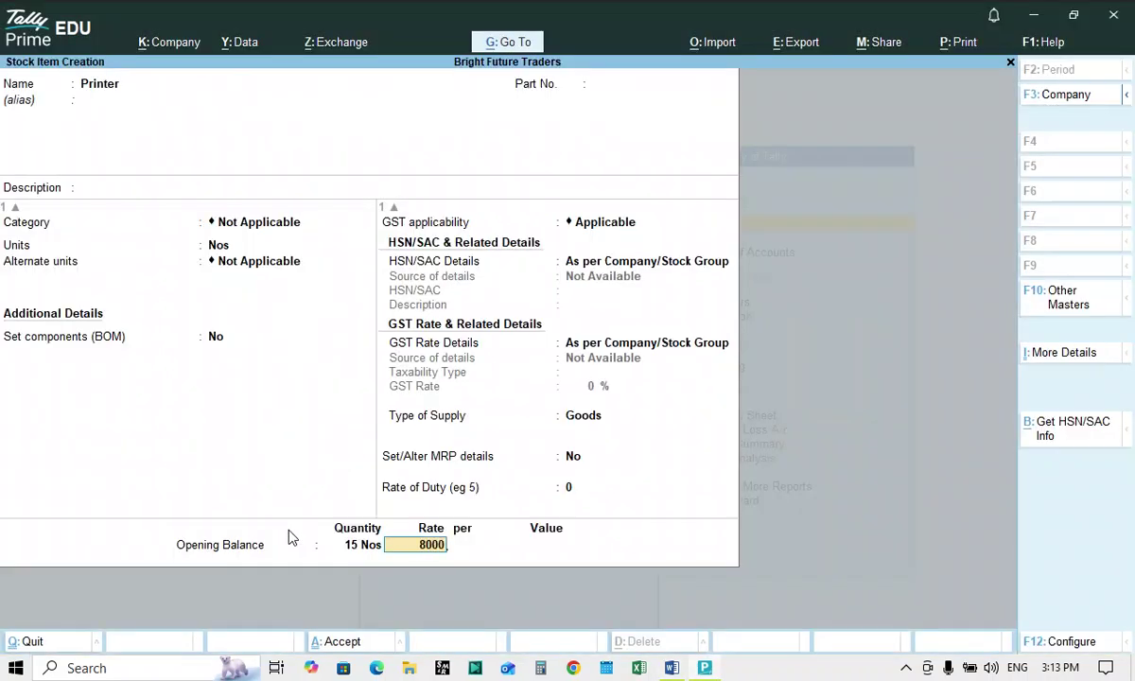
key("Return")
key("Return")
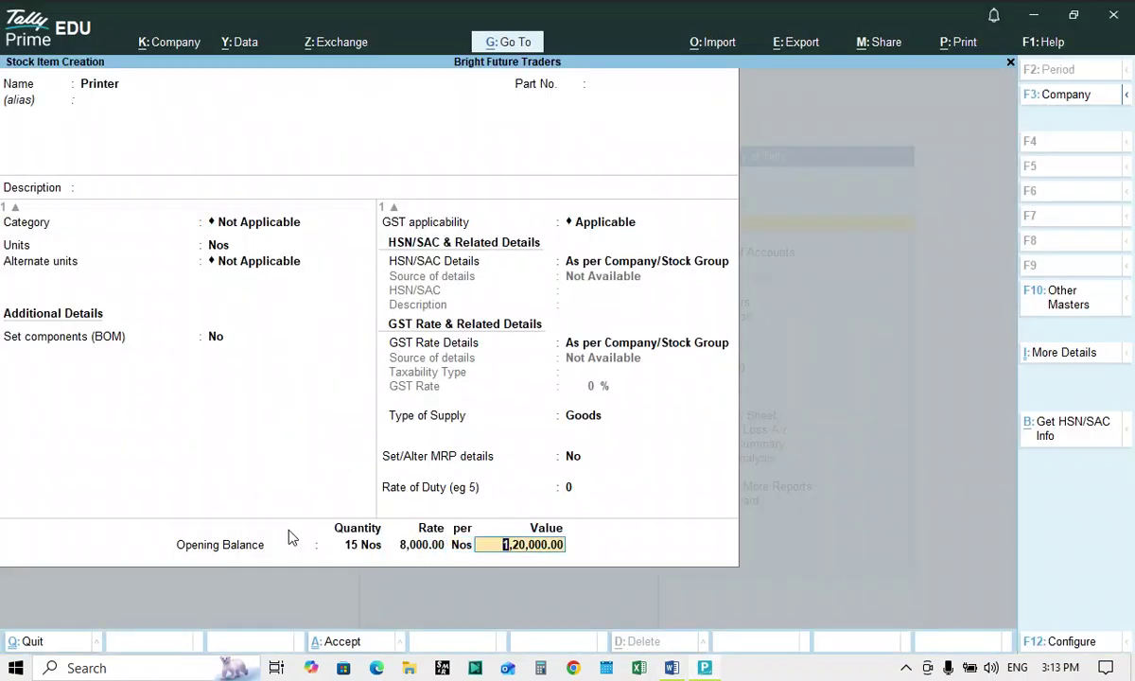
key("Return")
key("Return")
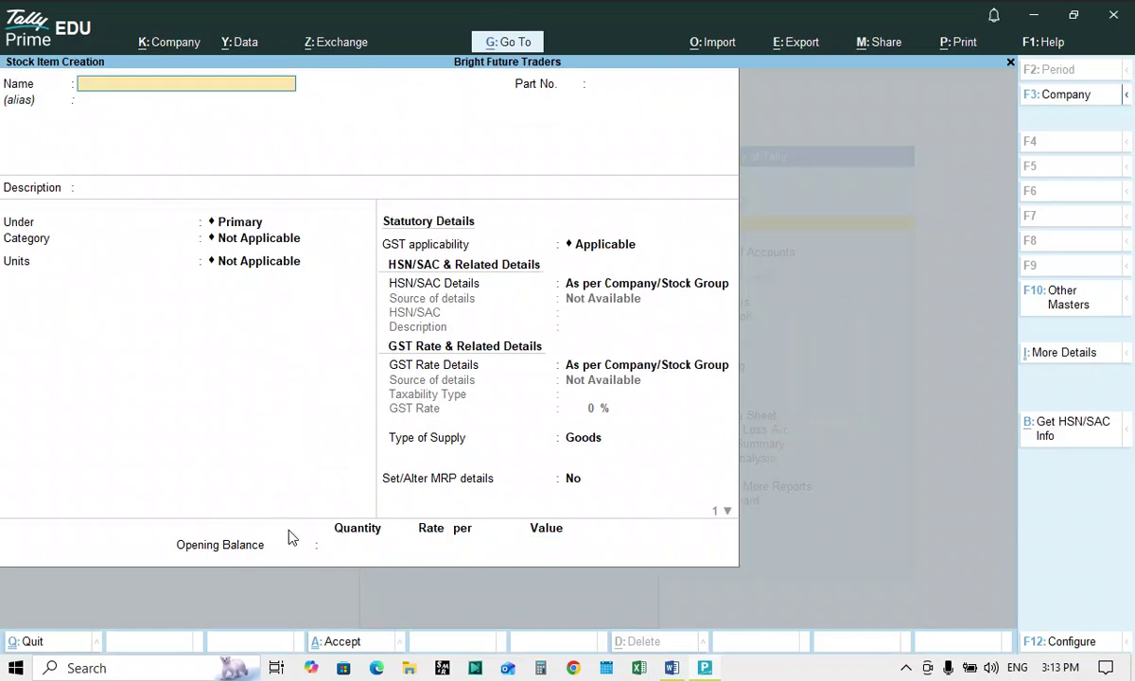
Check the item list in the Word exercise and name the third stock item Keyboard, without alias.
key("alt+Tab")
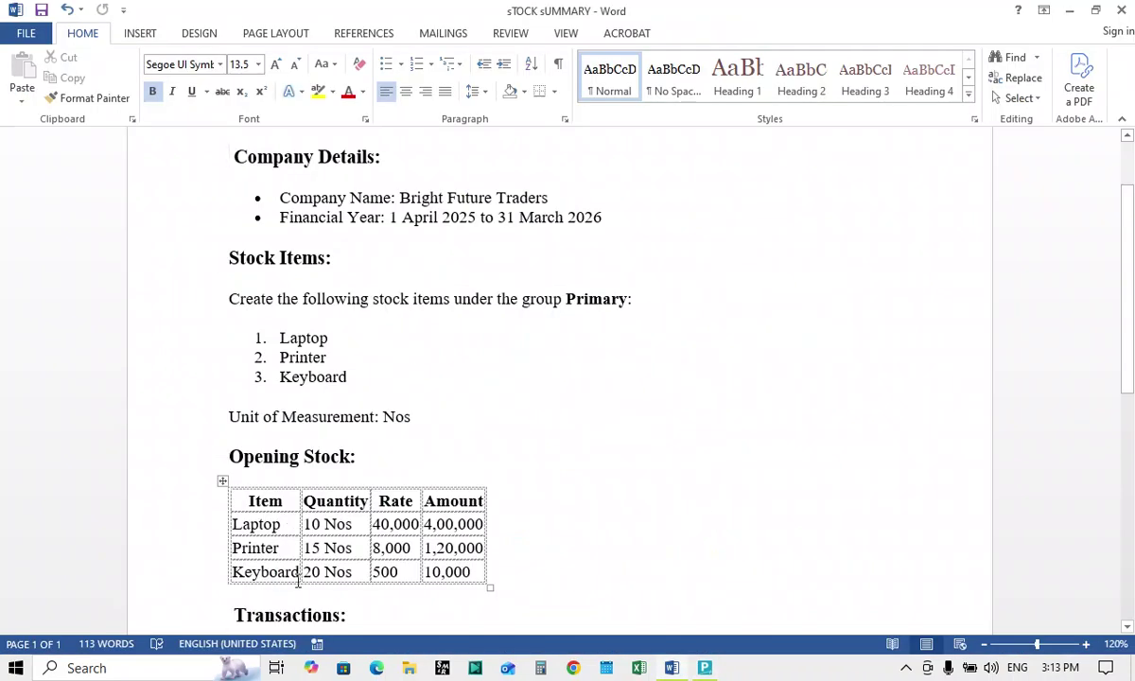
key("alt+Tab")
type("Keyboard")
key("Return")
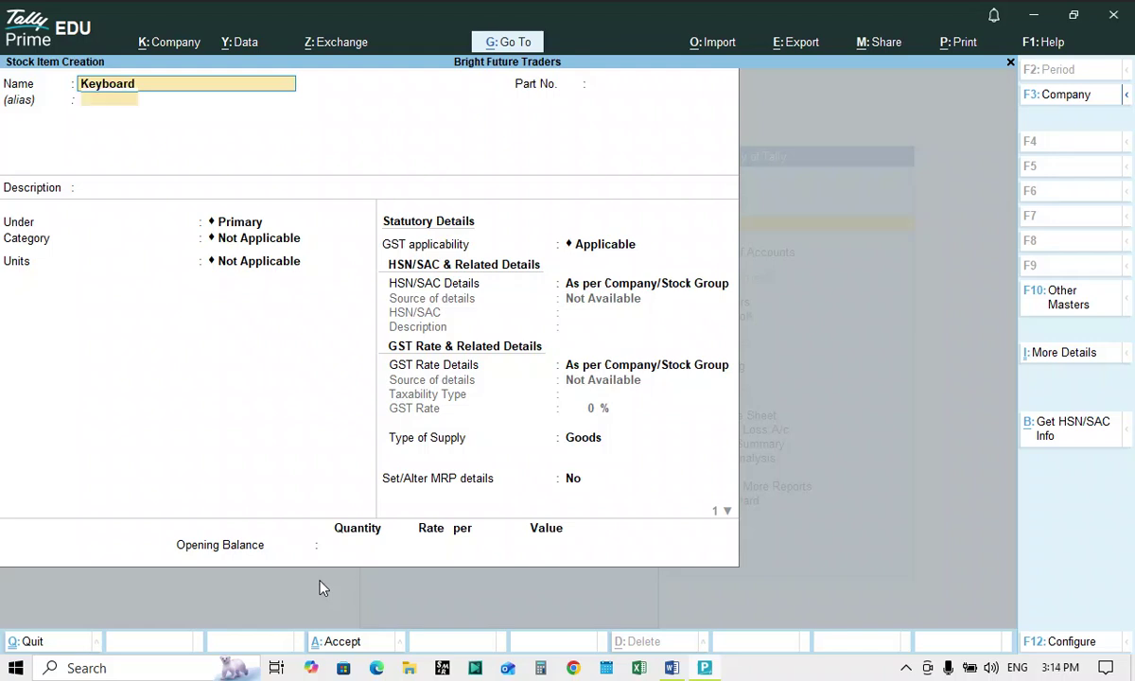
key("Return")
key("Return")
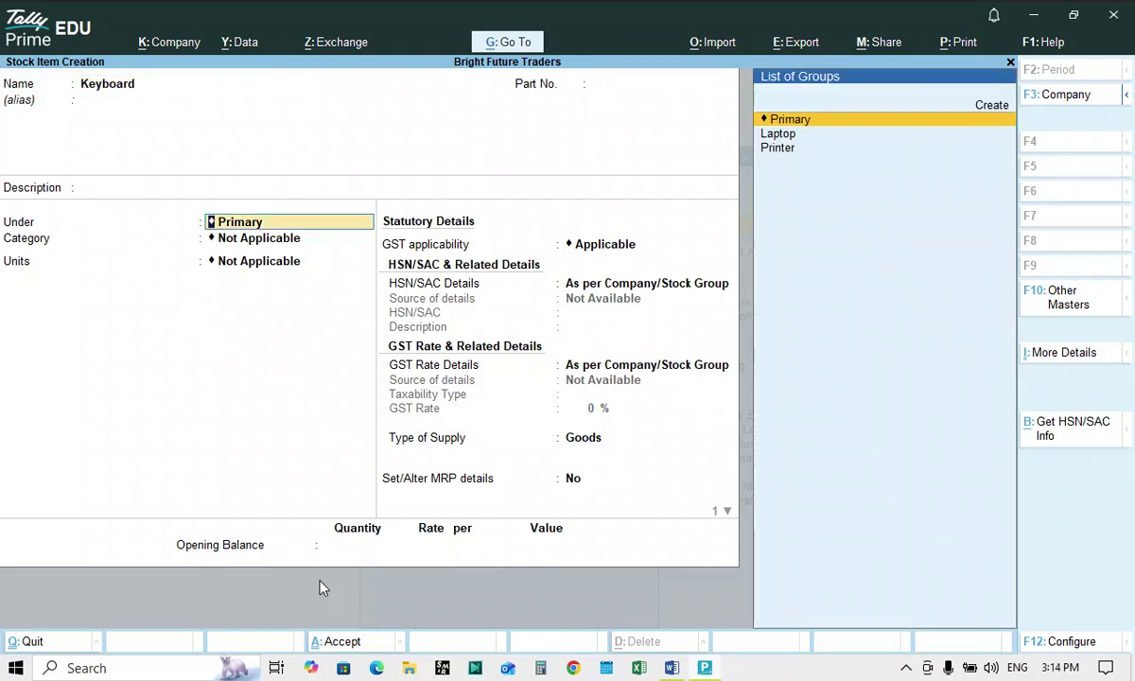
Create a stock group named Keyboard under Primary and place the Keyboard stock item under it.
key("alt+c")
type("Keyboard")
key("Return")
key("Return")
key("Return")
key("Return")
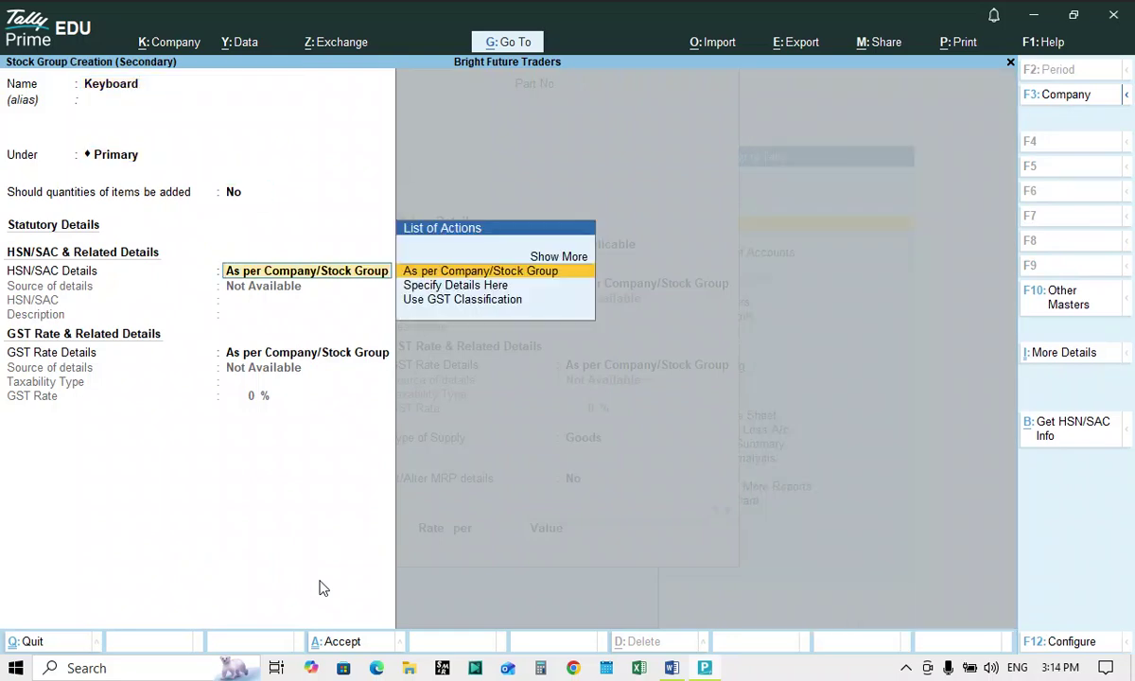
key("ctrl+a")
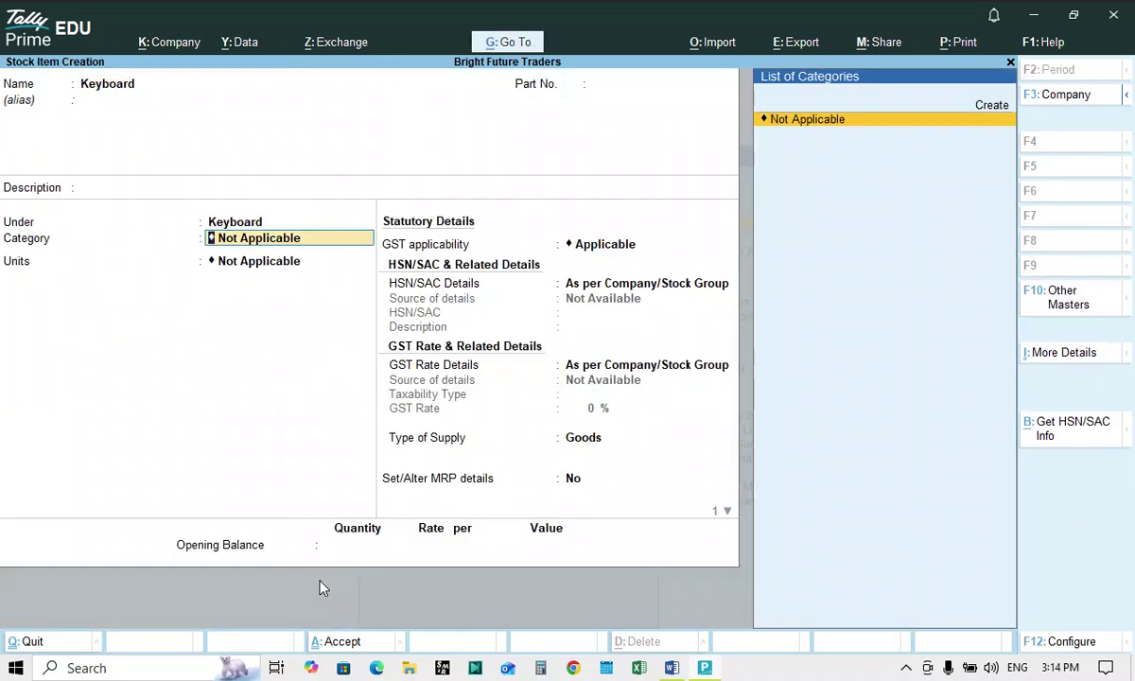
Set Keyboard's unit to Nos with no category, and save the stock item.
key("Return")
key("Down")
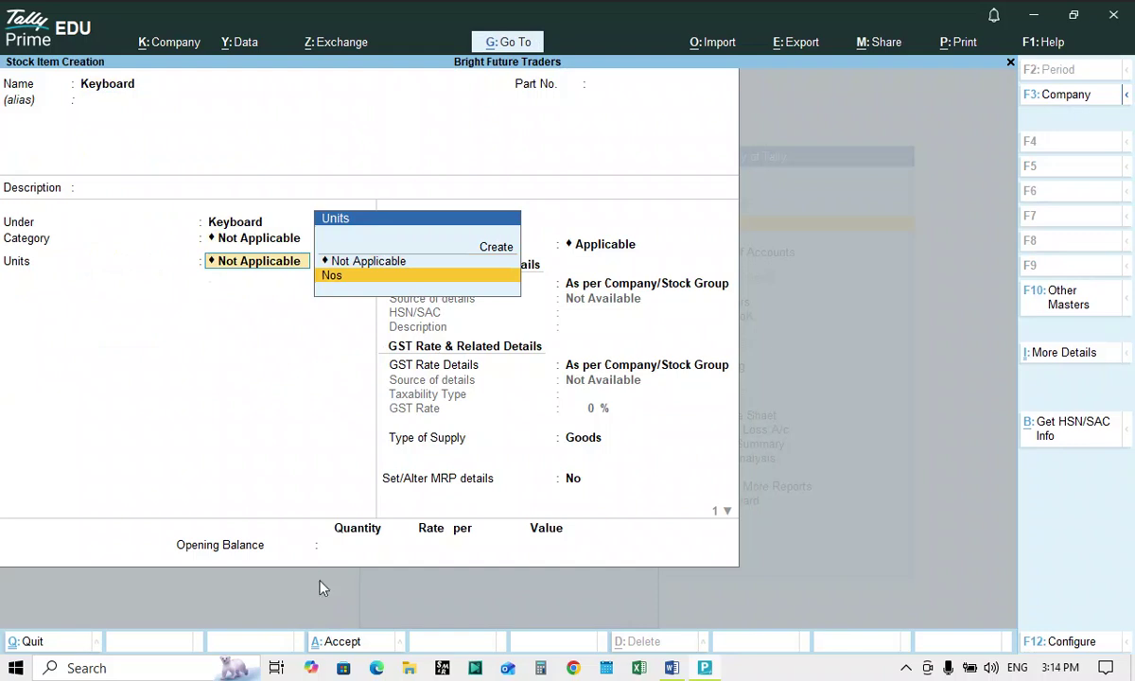
key("Return")
key("Return")
key("ctrl+a")
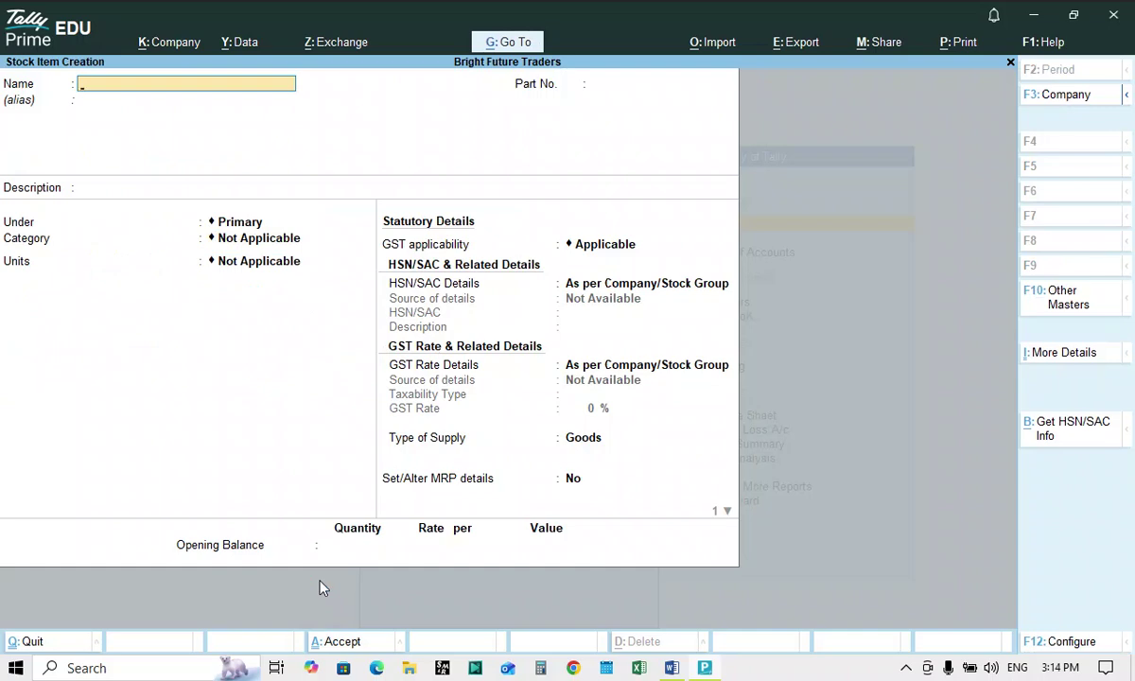
Check the opening stock table in the Word exercise and leave the stock item creation form.
key("alt+Tab")
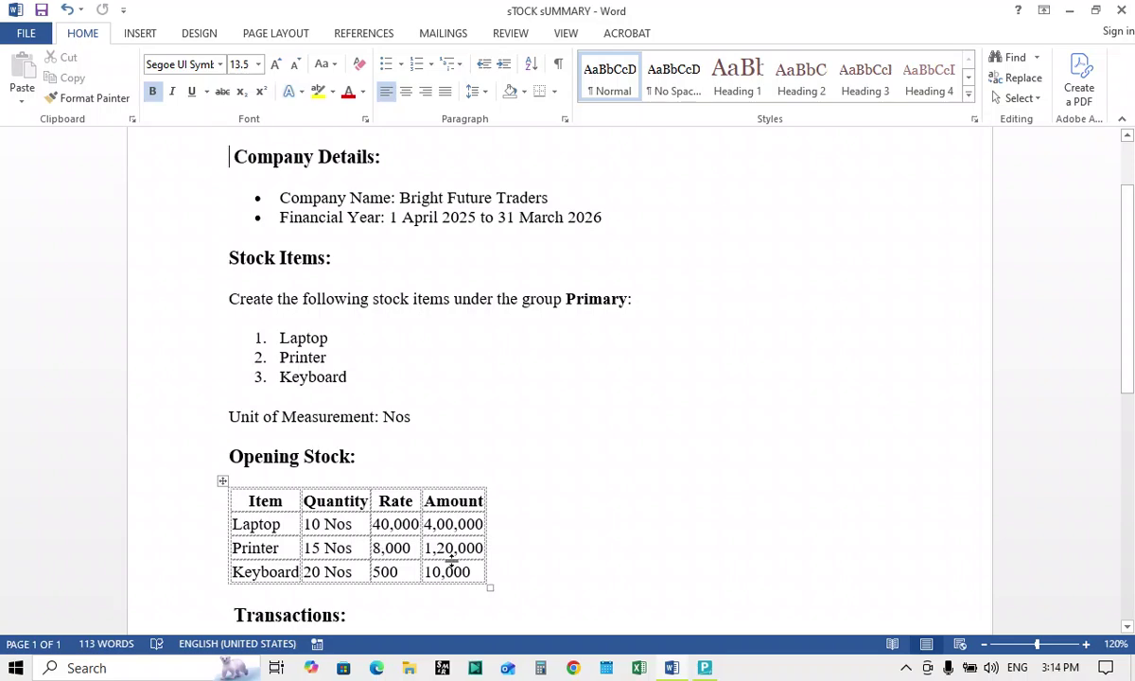
key("alt+Tab")
key("Escape")
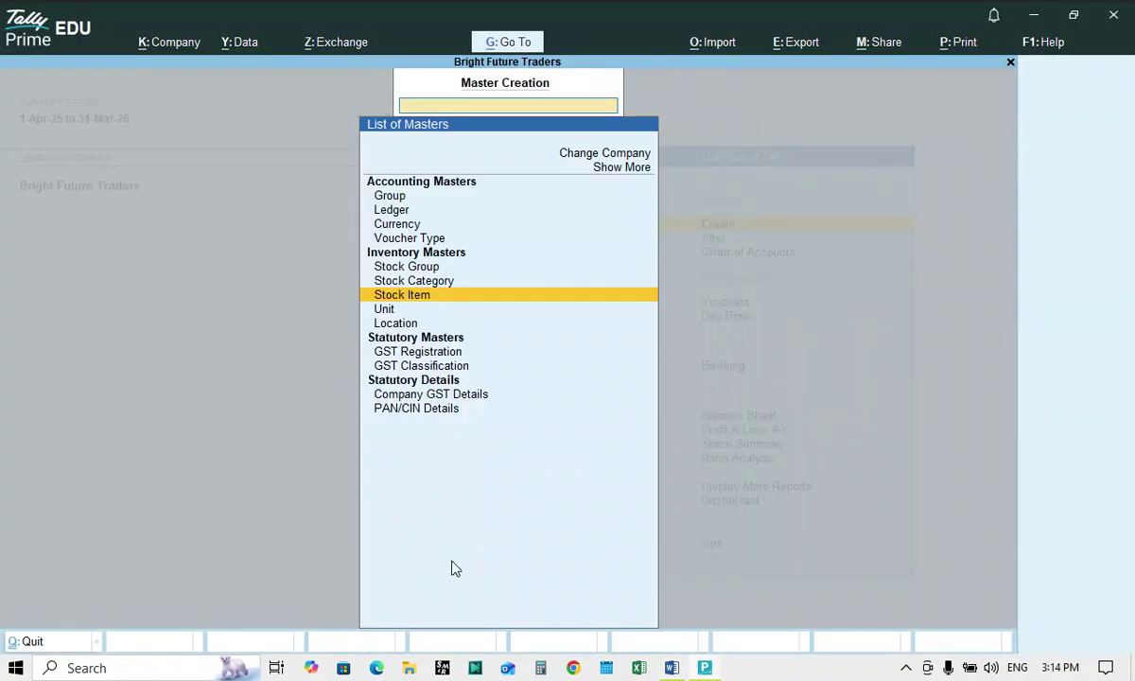
Leave master creation and open the Keyboard stock item for alteration.
key("Escape")
key("Down")
key("Return")
key("Down")
key("Down")
key("Down")
key("Down")
key("Down")
key("Down")
key("Return")
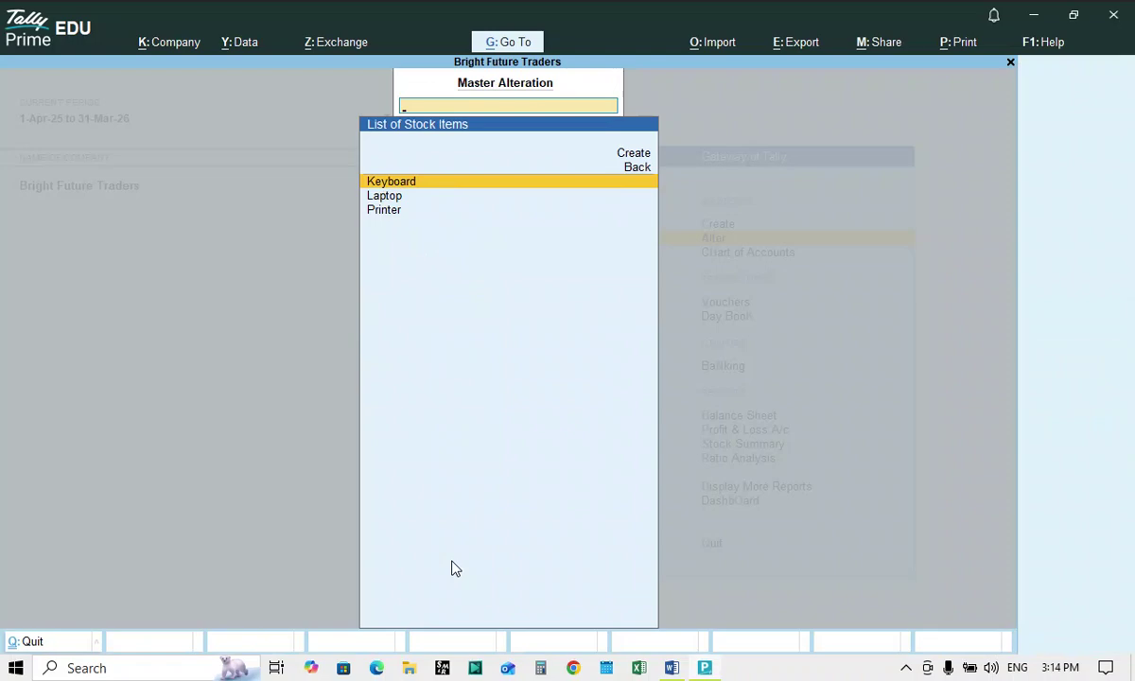
key("Return")
Set Keyboard's opening balance to 20 Nos at a rate of 500, as given in the Word exercise, and save the item.
key("Return")
key("Return")
key("Return")
key("Return")
key("Return")
key("Return")
key("Return")
key("Return")
key("Return")
key("Return")
key("Return")
key("Return")
key("Return")
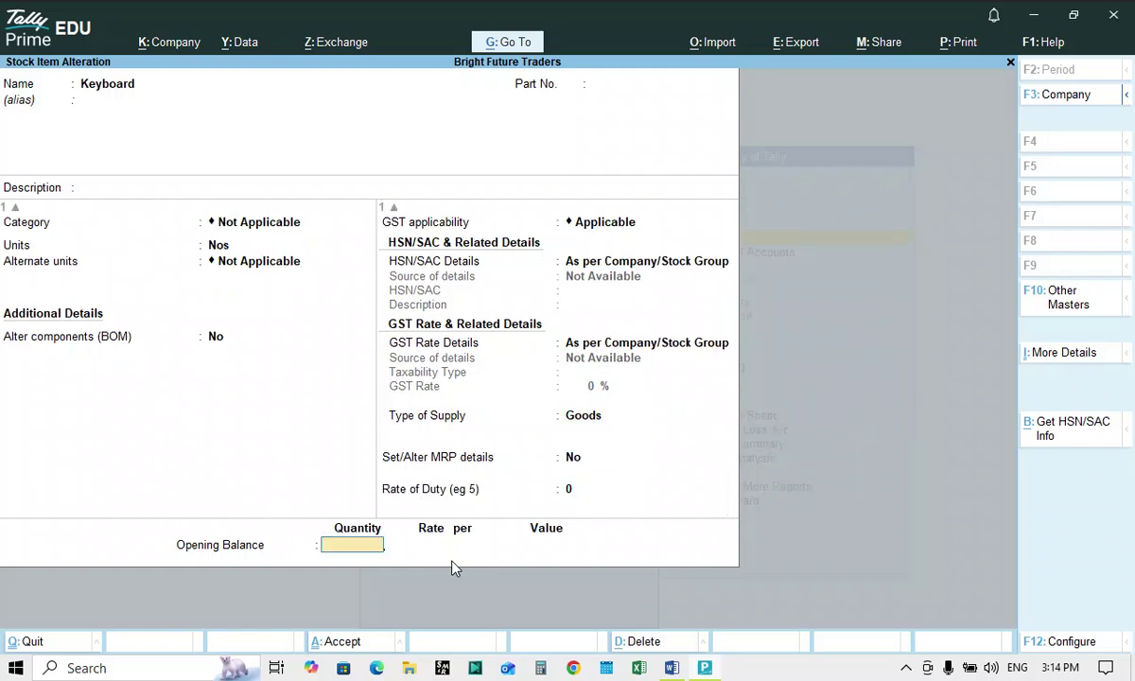
key("alt+Tab")
key("alt+Tab")
type("20")
key("Return")
key("alt+Tab")
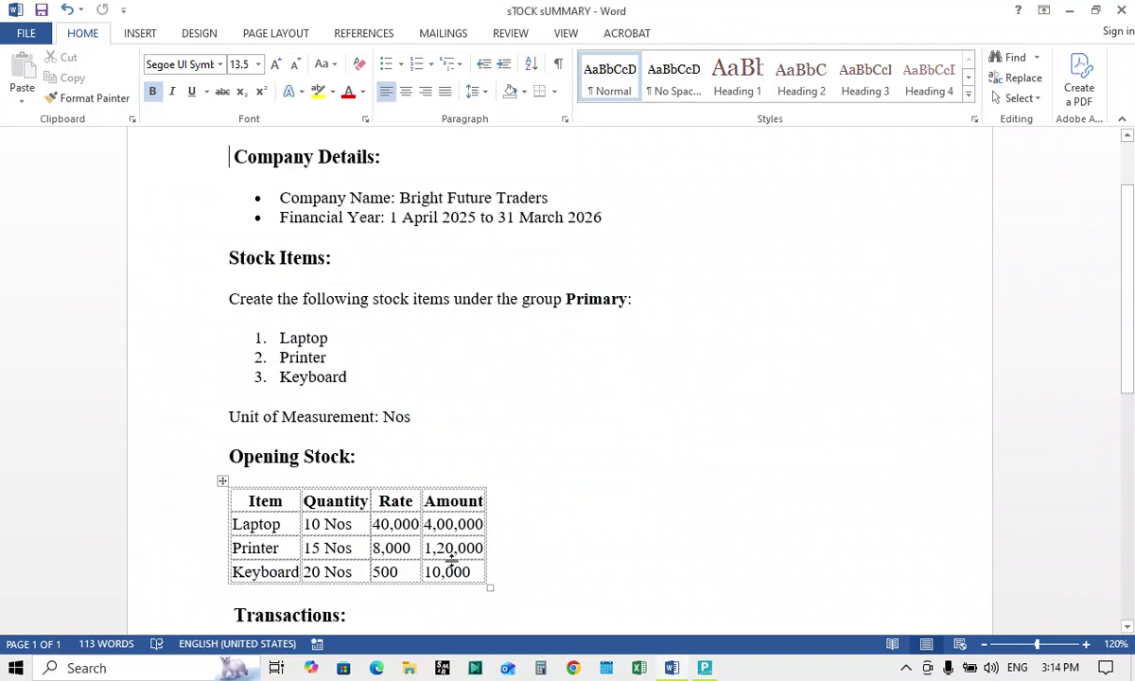
key("alt+Tab")
type("5")
key("Return")
key("Return")
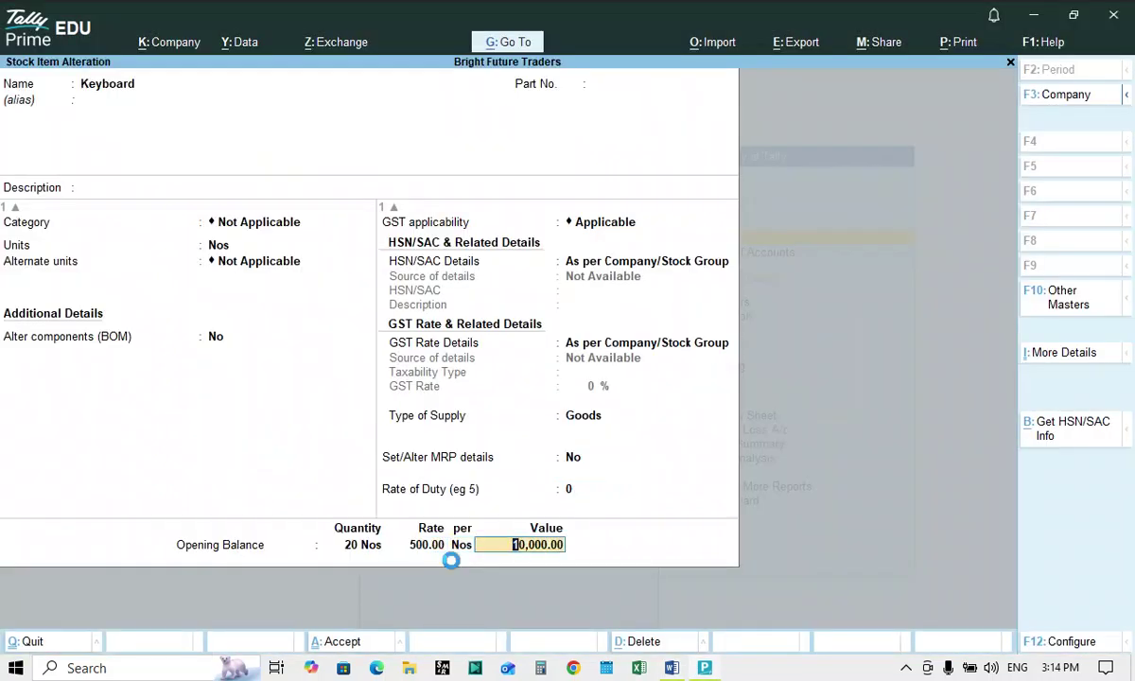
key("Return")
key("Return")
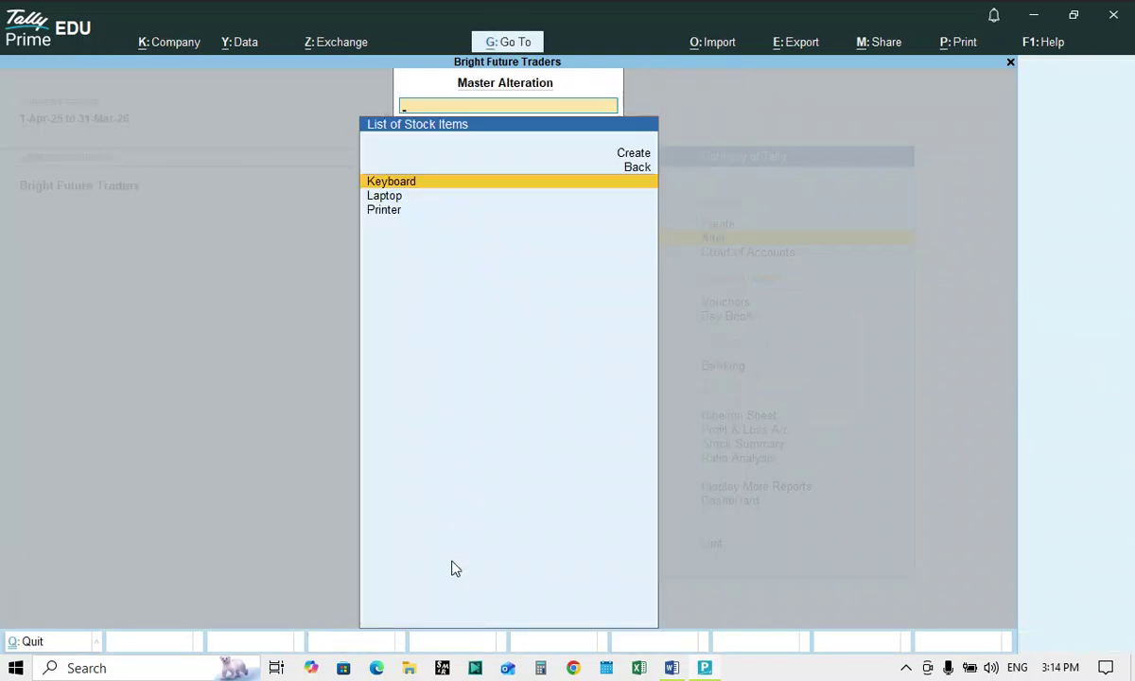
Review the opening balances of the Keyboard, Laptop and Printer stock items and return to the Gateway of Tally.
key("Return")
key("Escape")
key("Return")
key("Down")
key("Return")
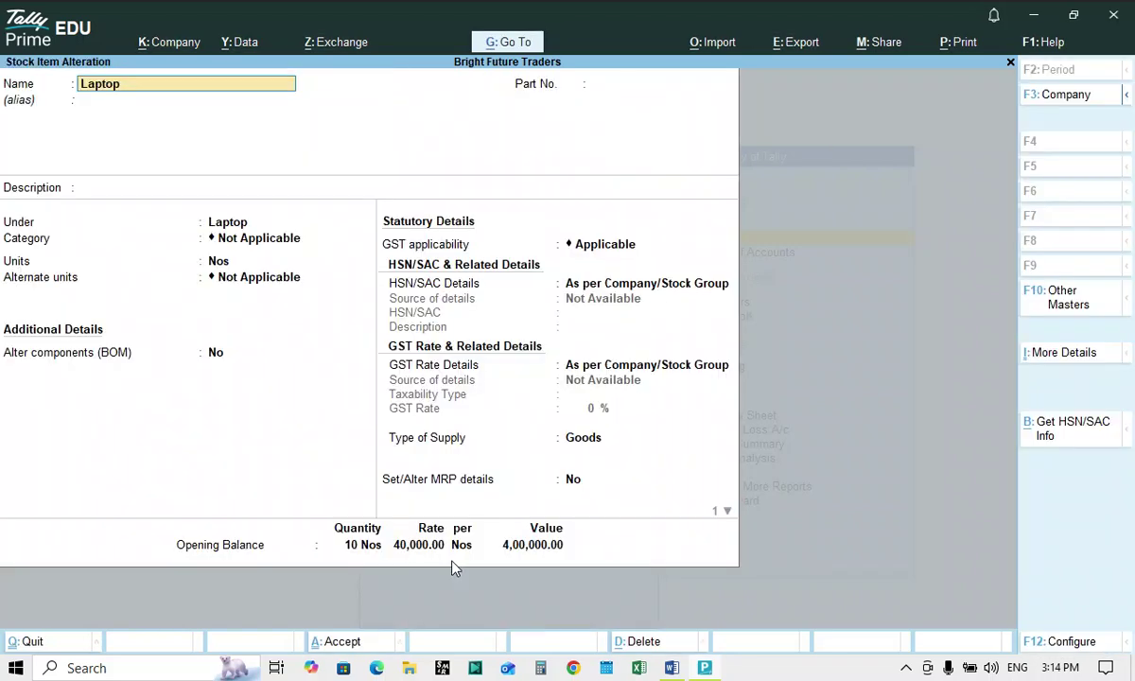
key("Escape")
key("Return")
key("Down")
key("Return")
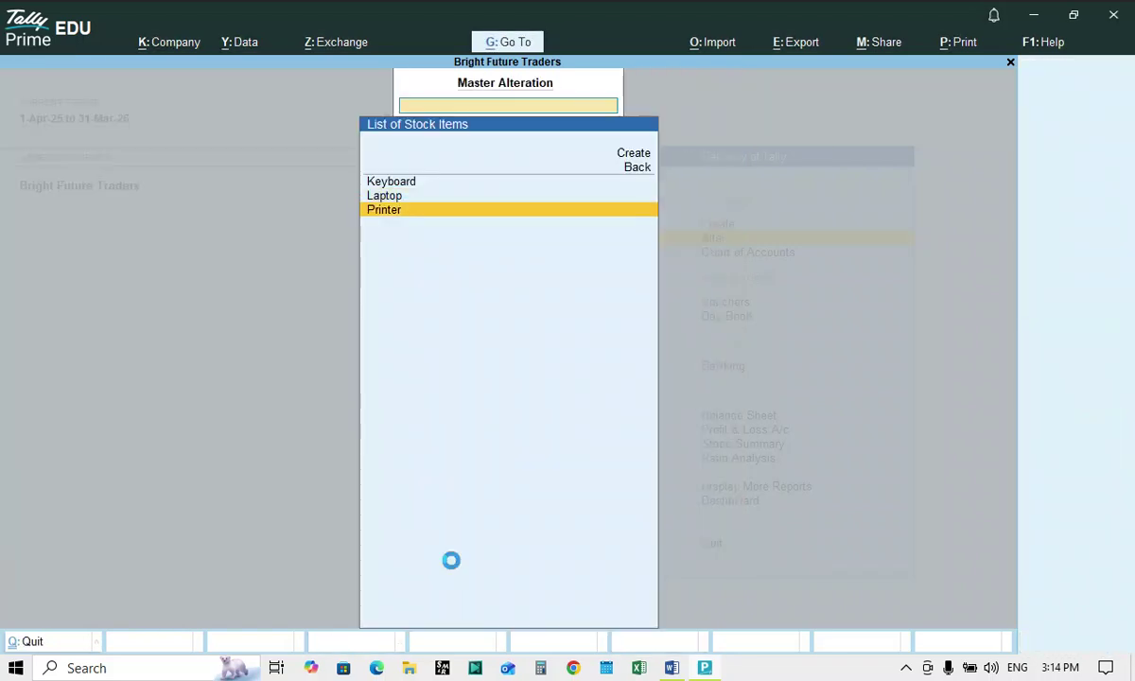
key("Escape")
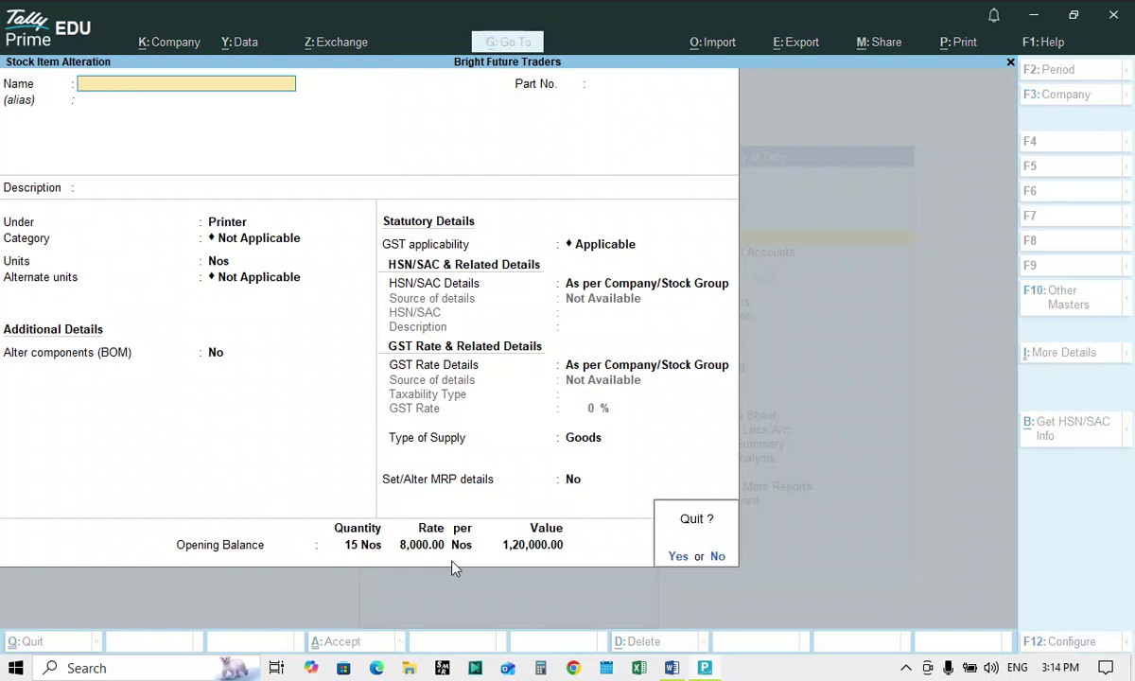
key("Return")
key("Escape")
key("Escape")
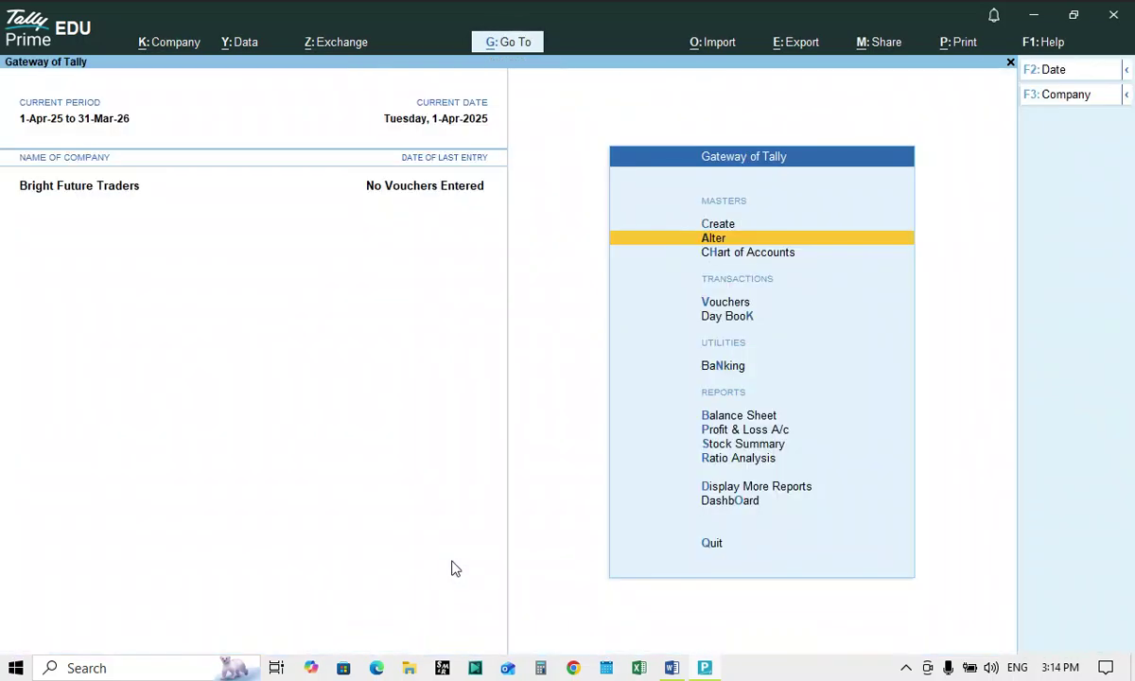
View the Stock Summary in detailed form with each item's quantity, rate and value, and close the report.
key("Down")
key("Down")
key("Down")
key("Down")
key("Down")
key("Down")
key("Down")
key("Return")
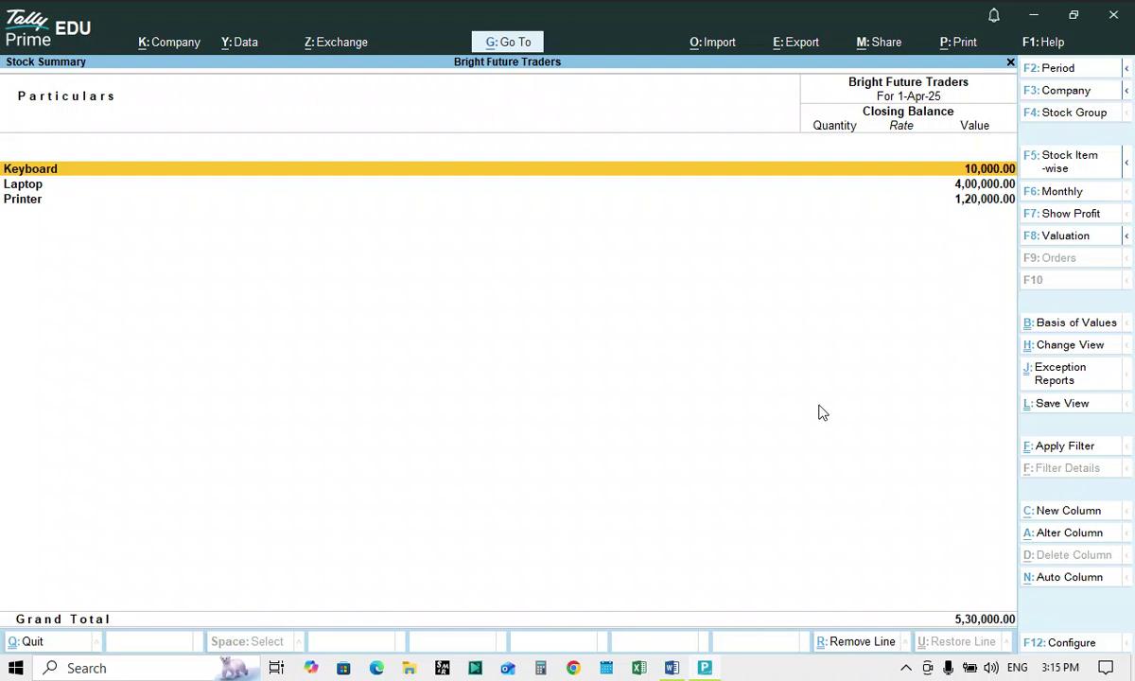
key("alt+F1")
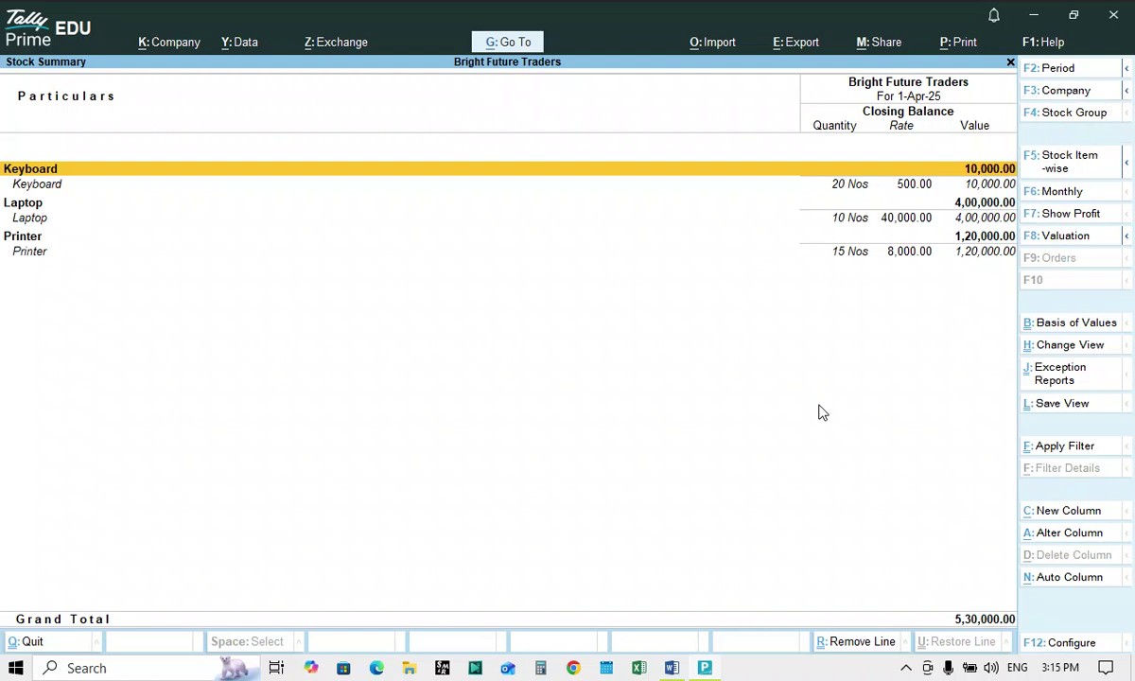
key("Escape")
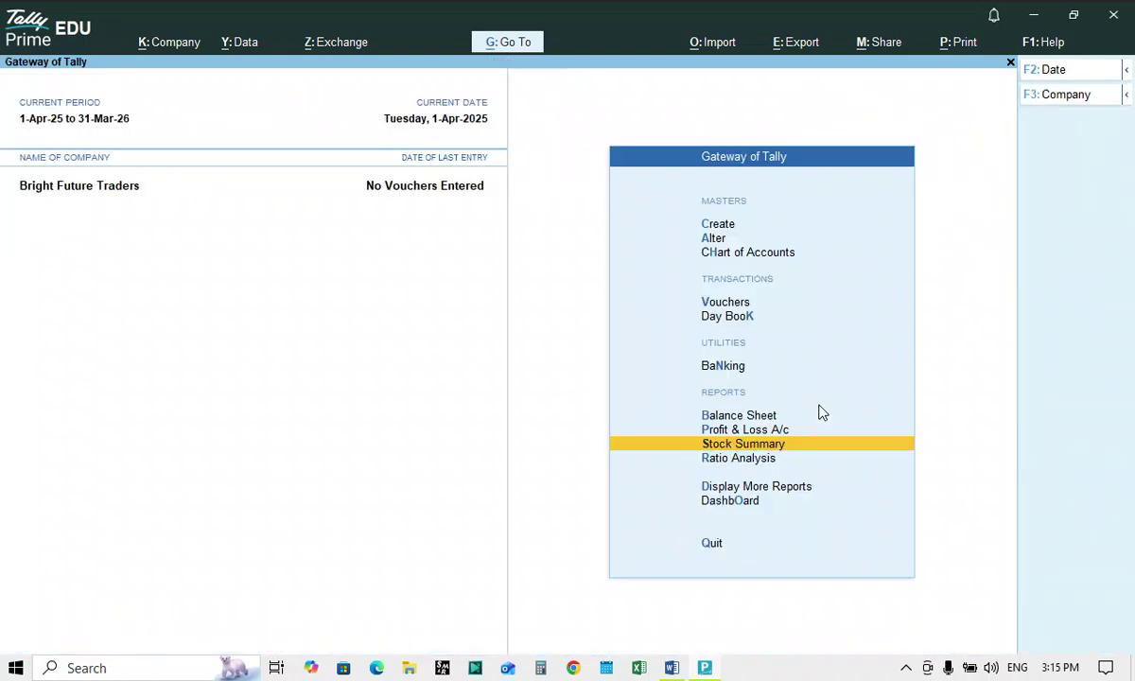
key("Escape")
key("Escape")
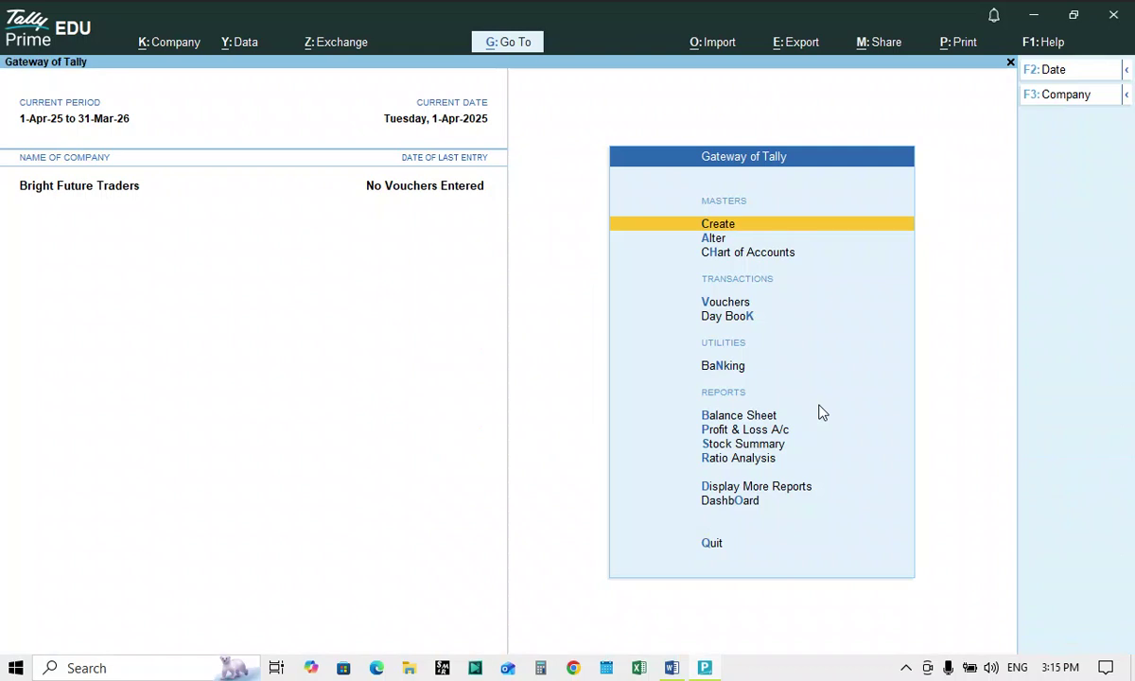
Check the Transactions list in the Word exercise and start a purchase voucher in TallyPrime.
key("alt+Tab")
scroll(476, 415, "down", 4)
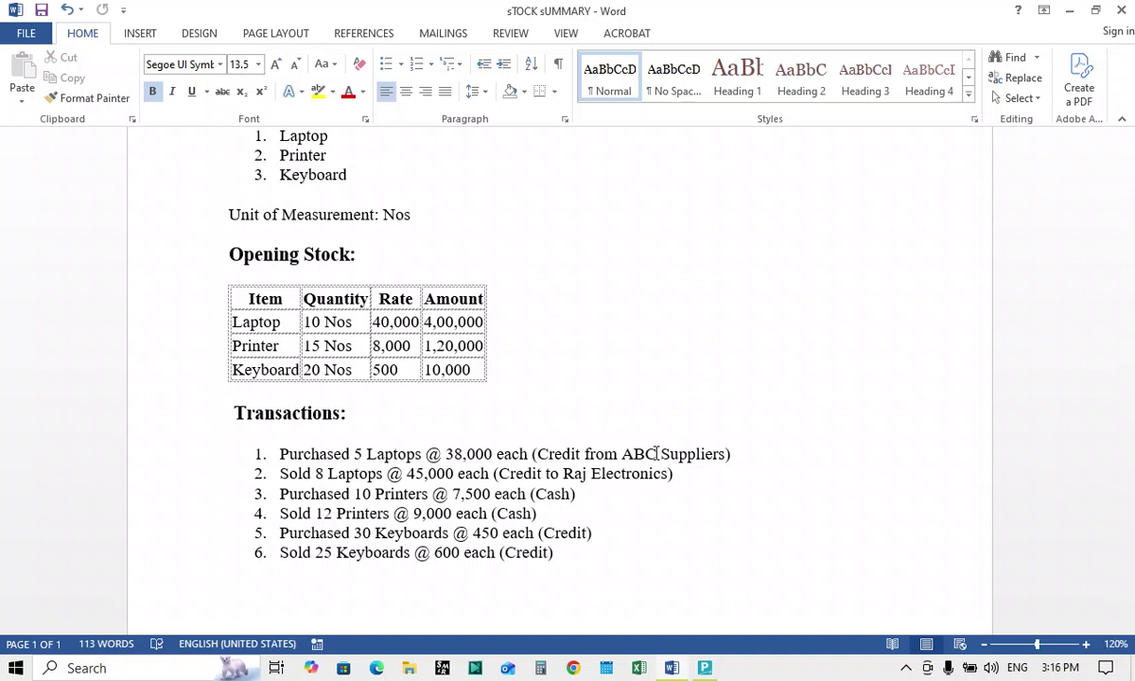
key("alt+Tab")
key("Down")
key("Down")
key("Down")
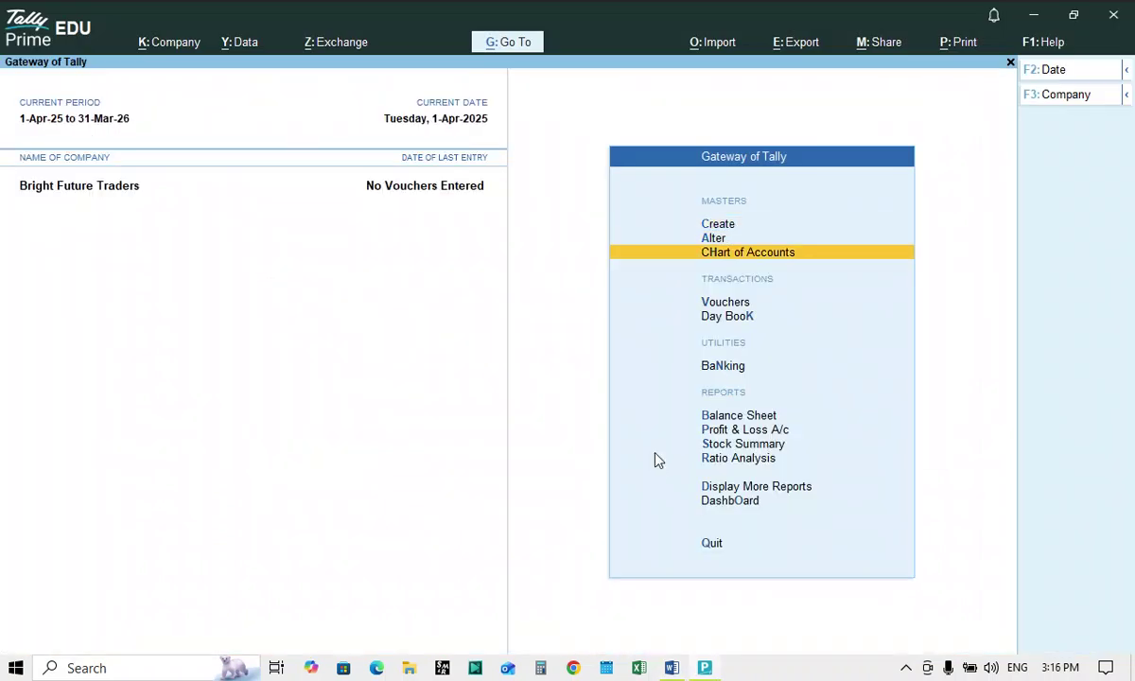
key("Return")
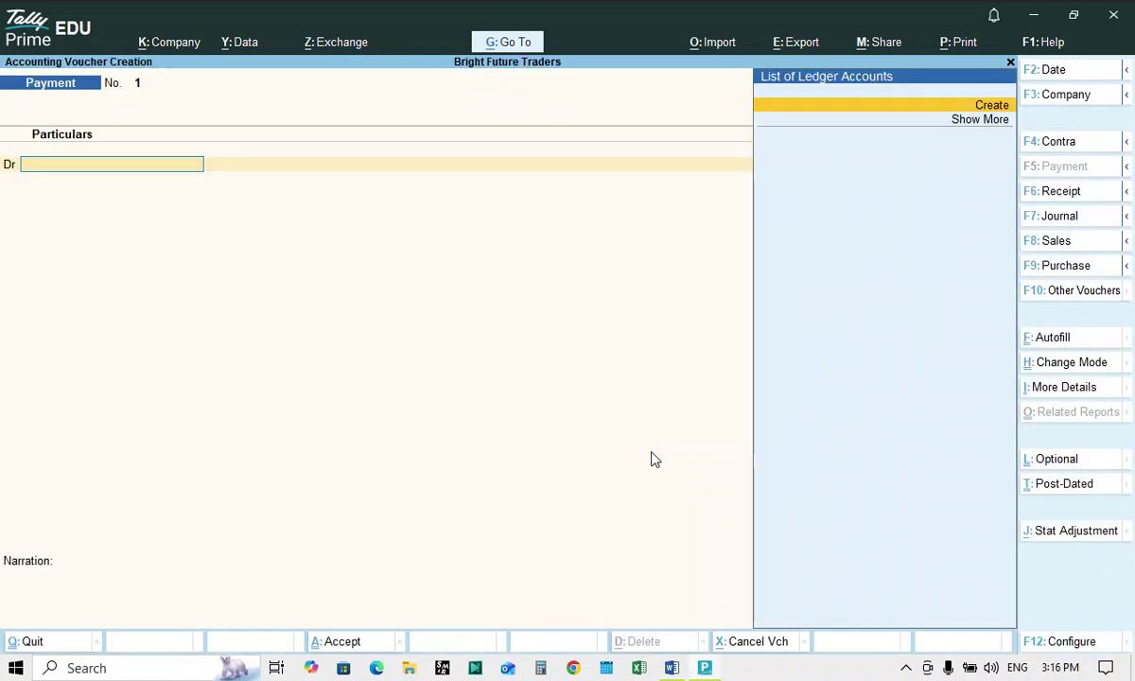
left_click(1056, 270)
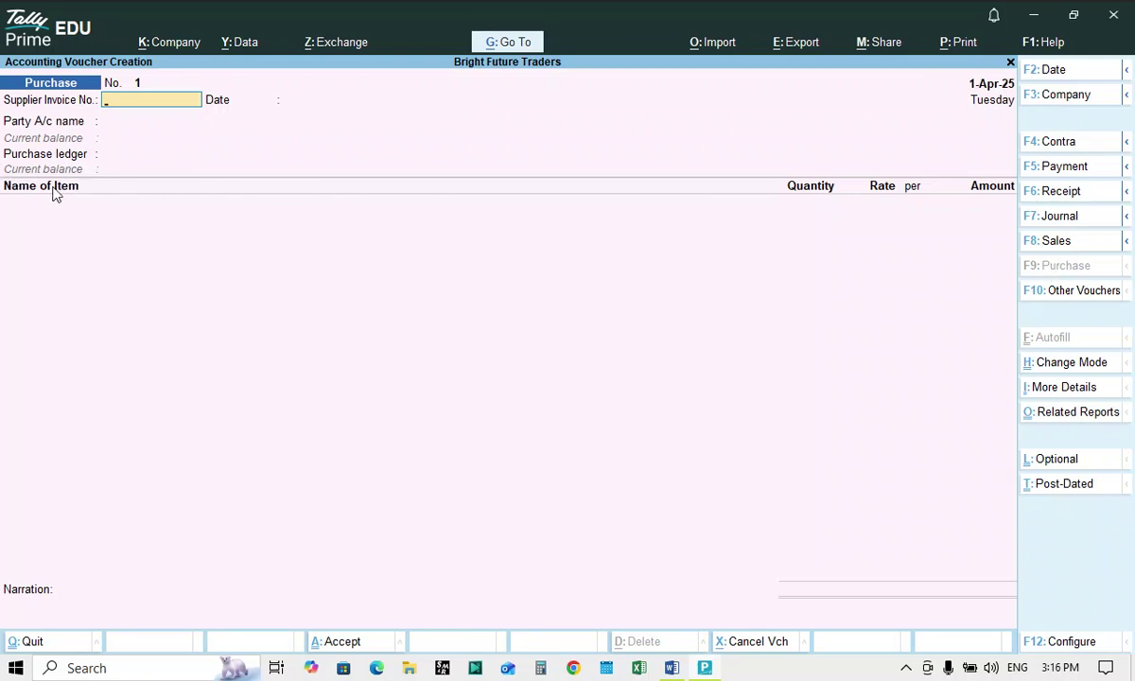
Change the purchase voucher's mode to As Voucher, and switch it back to Item Invoice.
left_click(1078, 362)
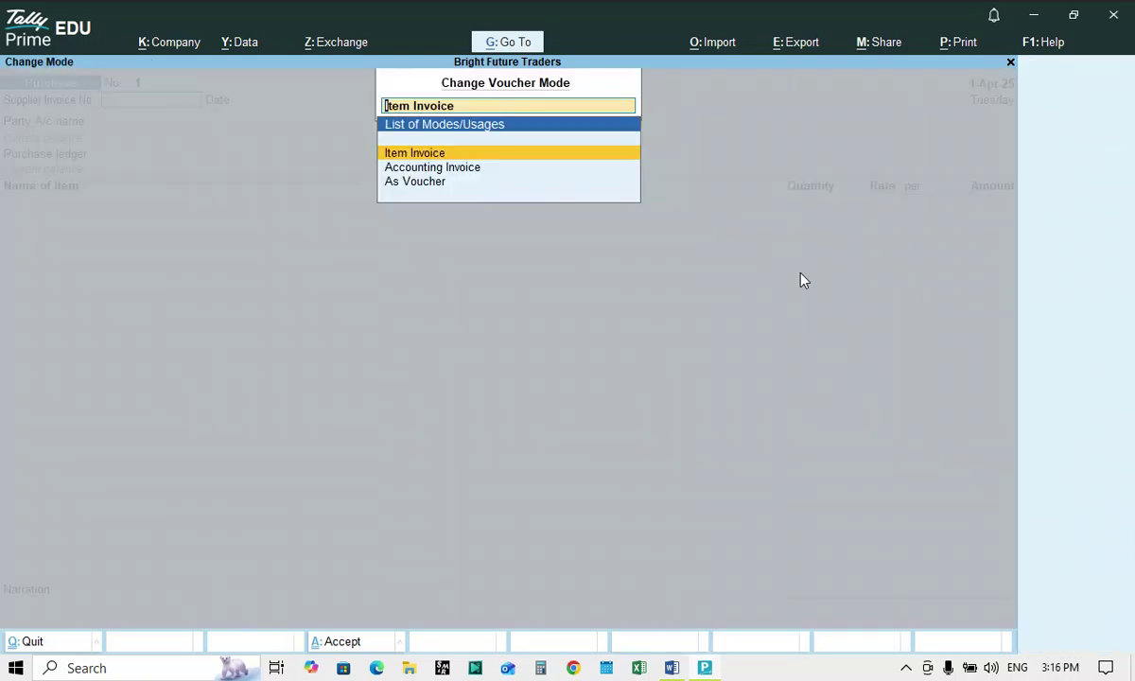
key("Down")
key("Down")
key("Return")
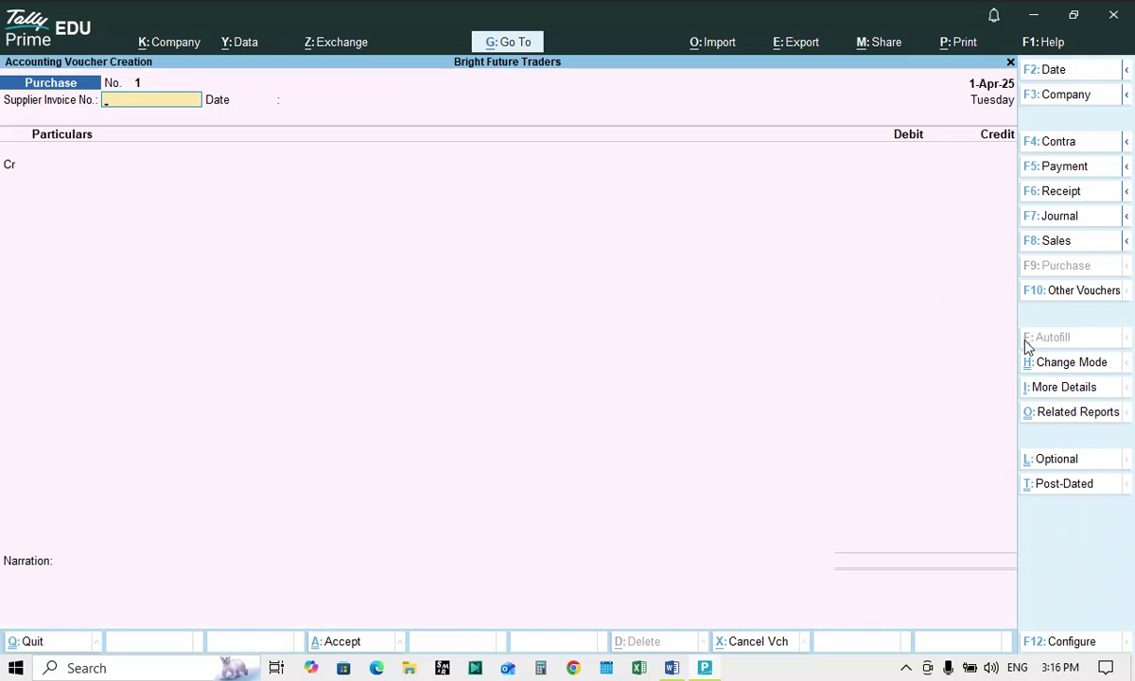
left_click(984, 364)
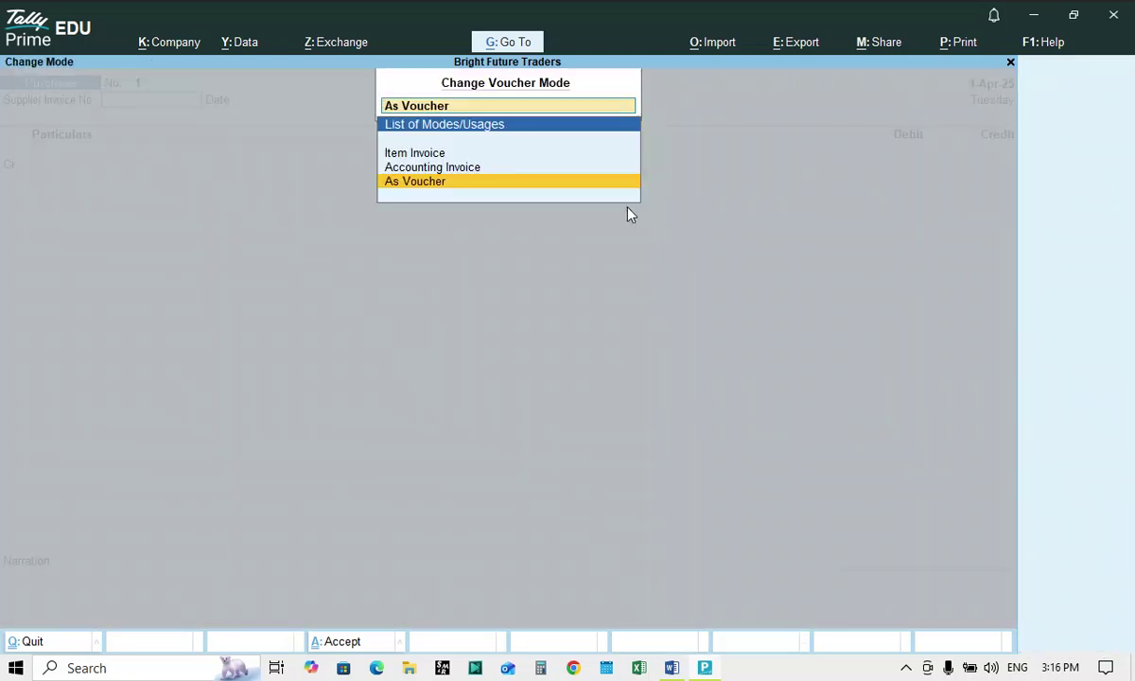
key("Up")
key("Up")
key("Return")
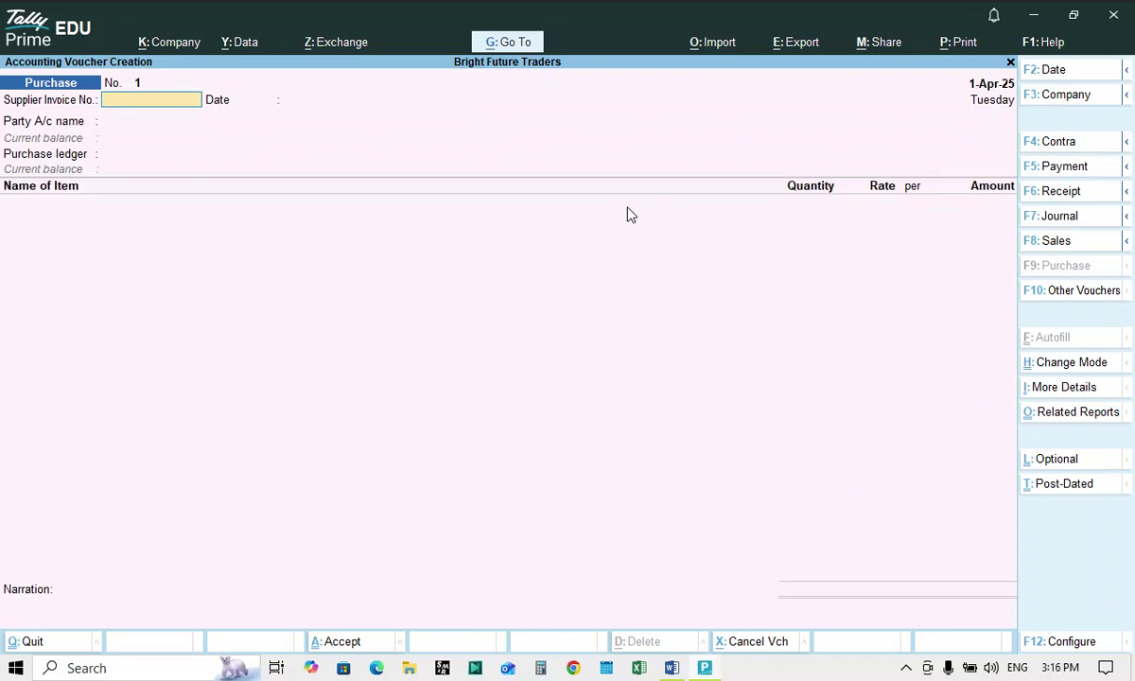
Enter supplier invoice number 123 dated 1-Apr-25 on the purchase voucher.
type("123")
key("Return")
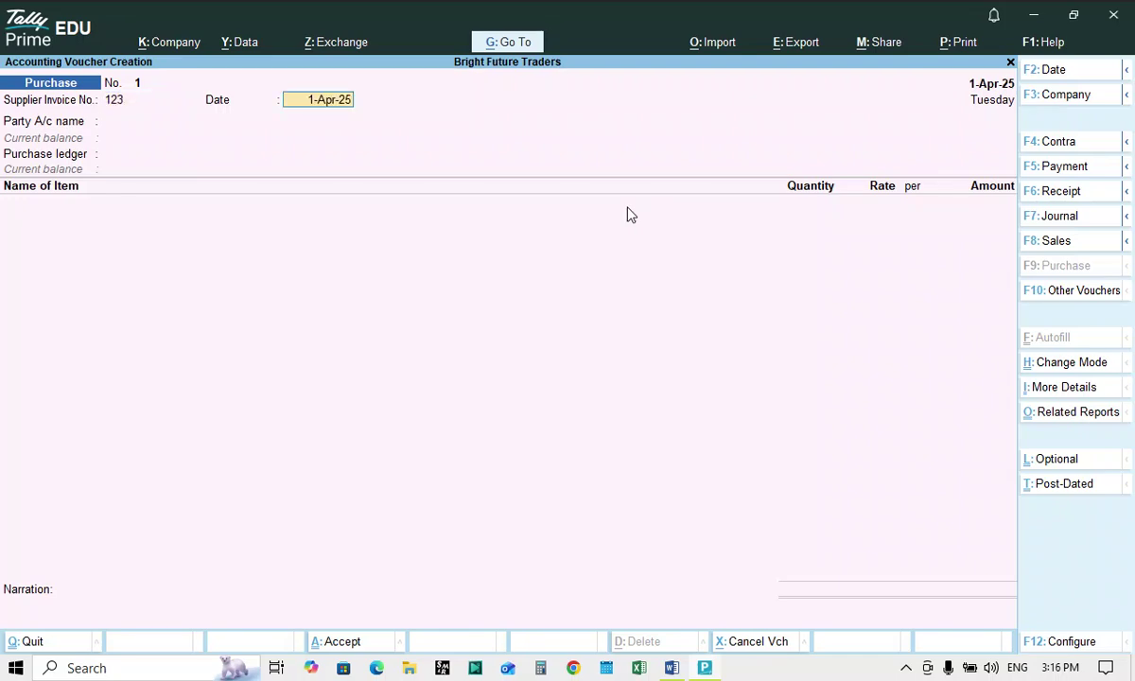
key("Return")
Create the ledger ABC Suppliers under Sundry Creditors as the party account, leaving the receipt and party details unfilled.
key("alt+Tab")
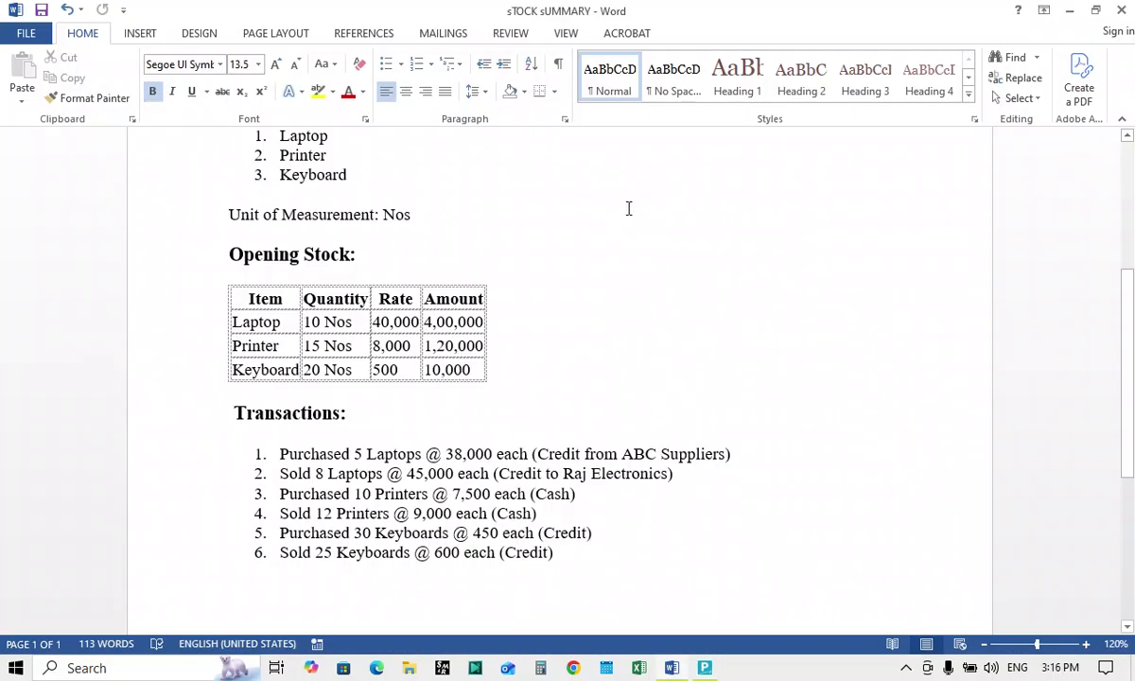
key("alt+Tab")
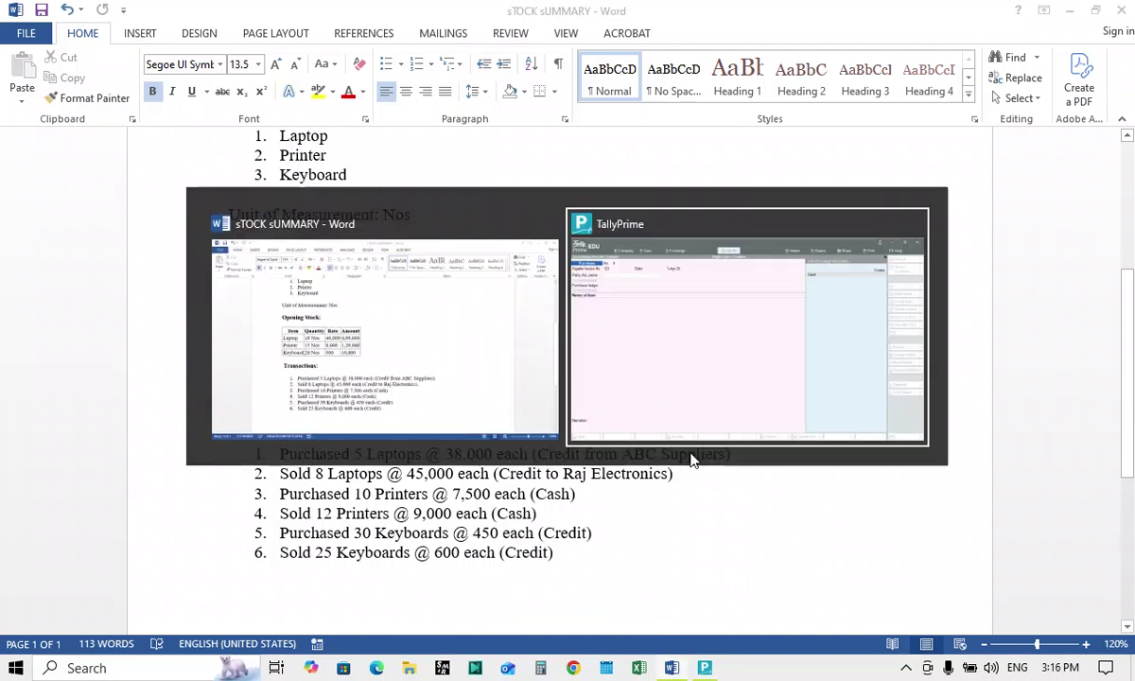
key("alt+c")
type("ABC Suppliers")
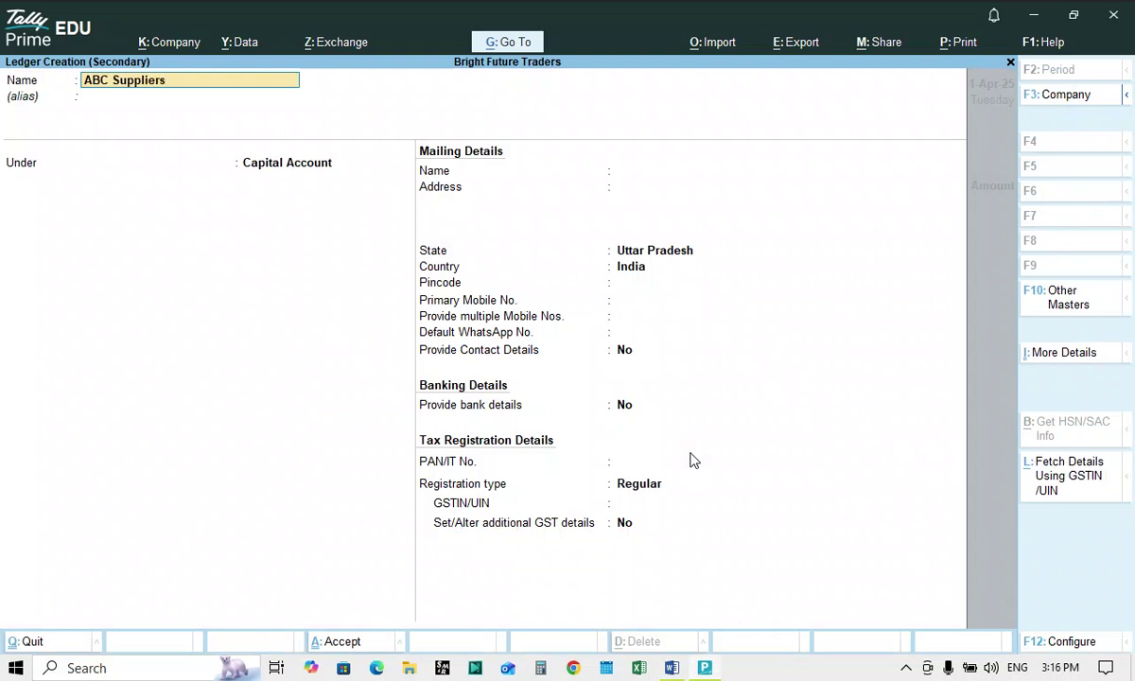
key("Return")
key("Return")
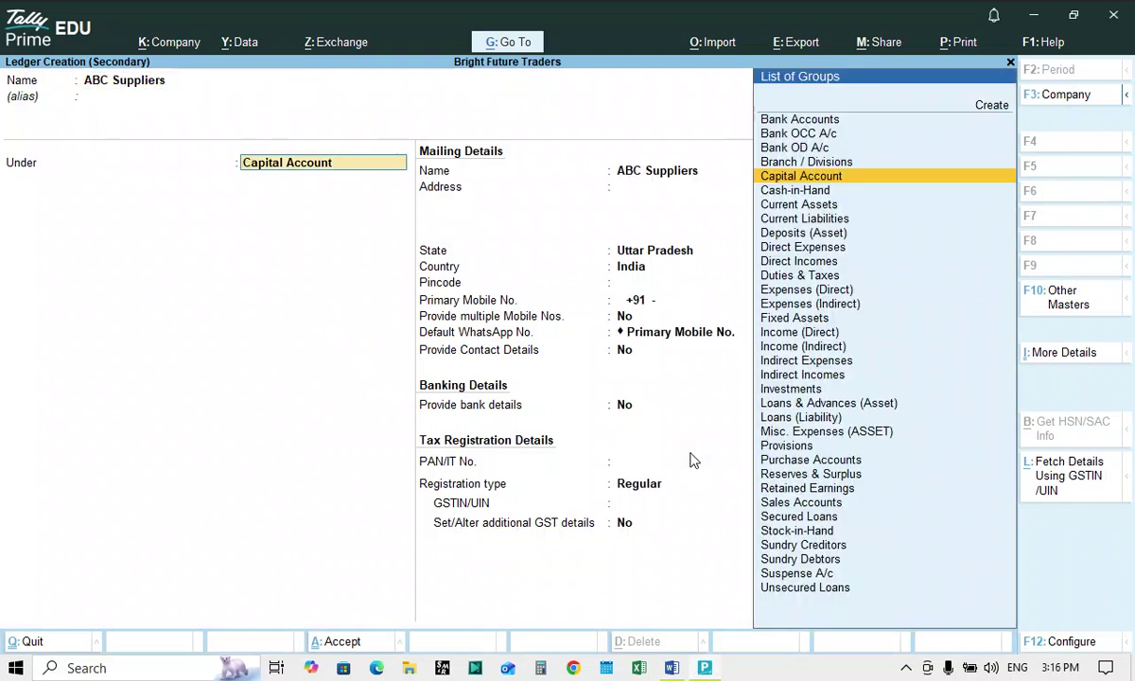
type("Sun")
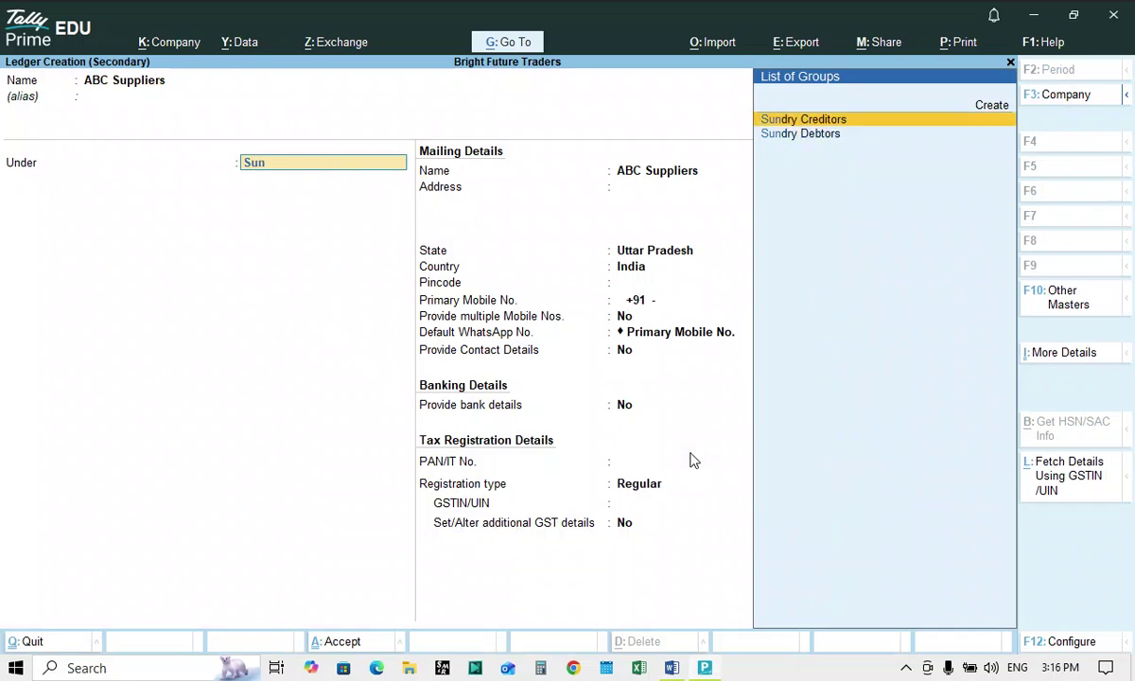
key("Return")
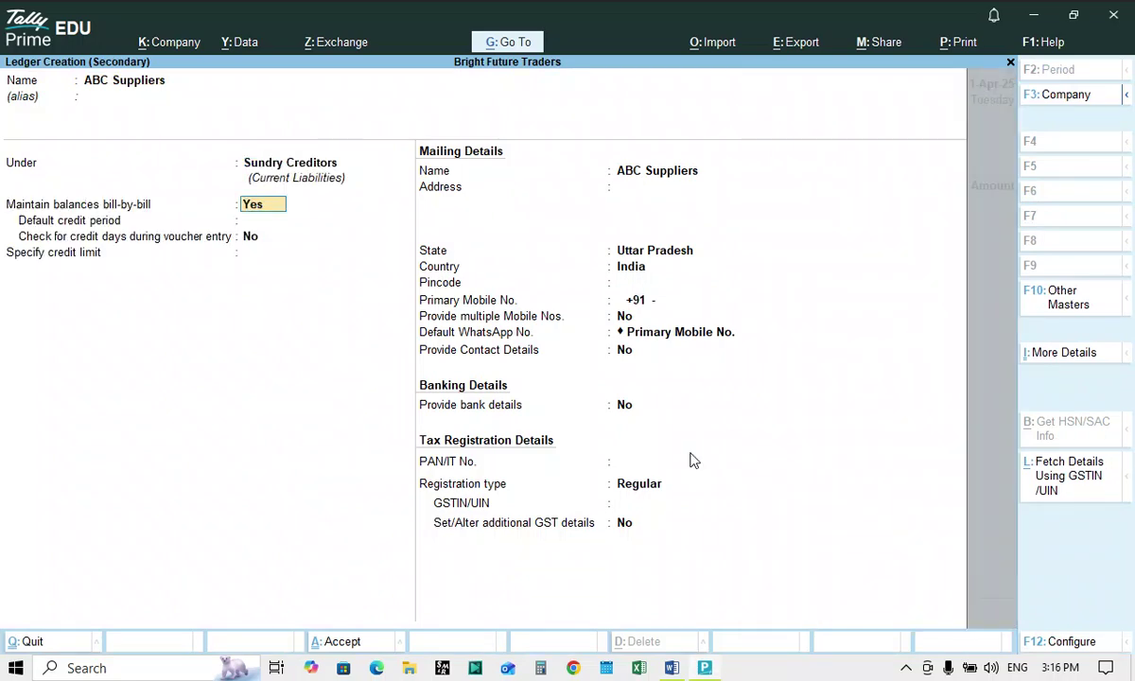
key("Return")
key("ctrl+a")
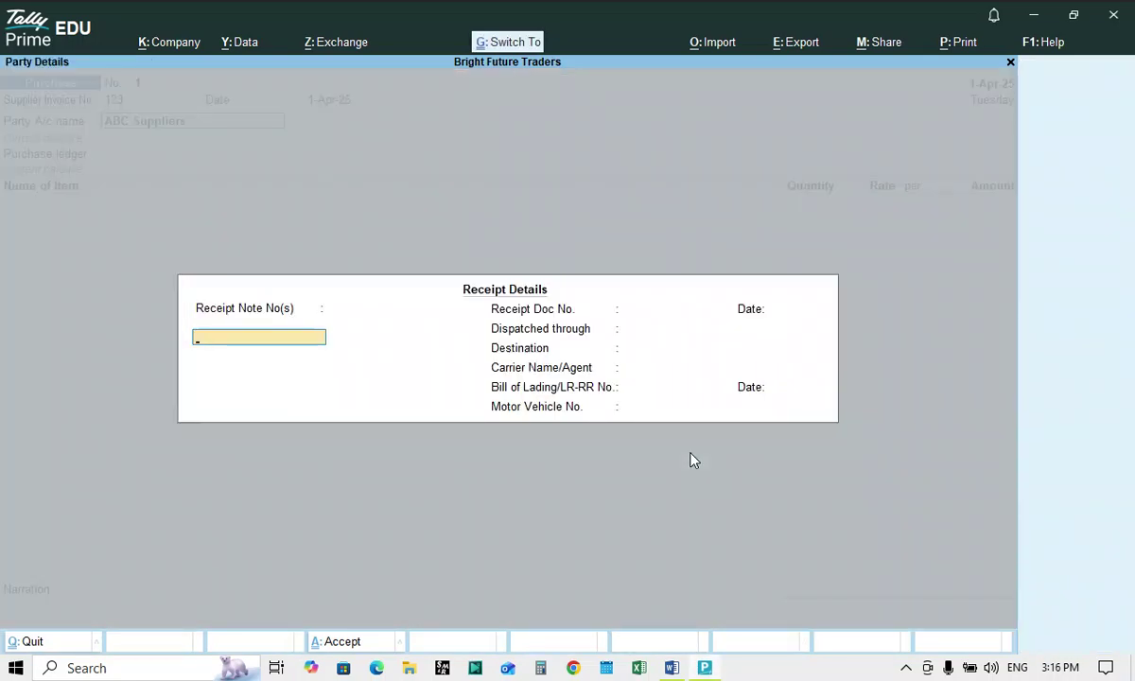
key("ctrl+a")
key("ctrl+a")
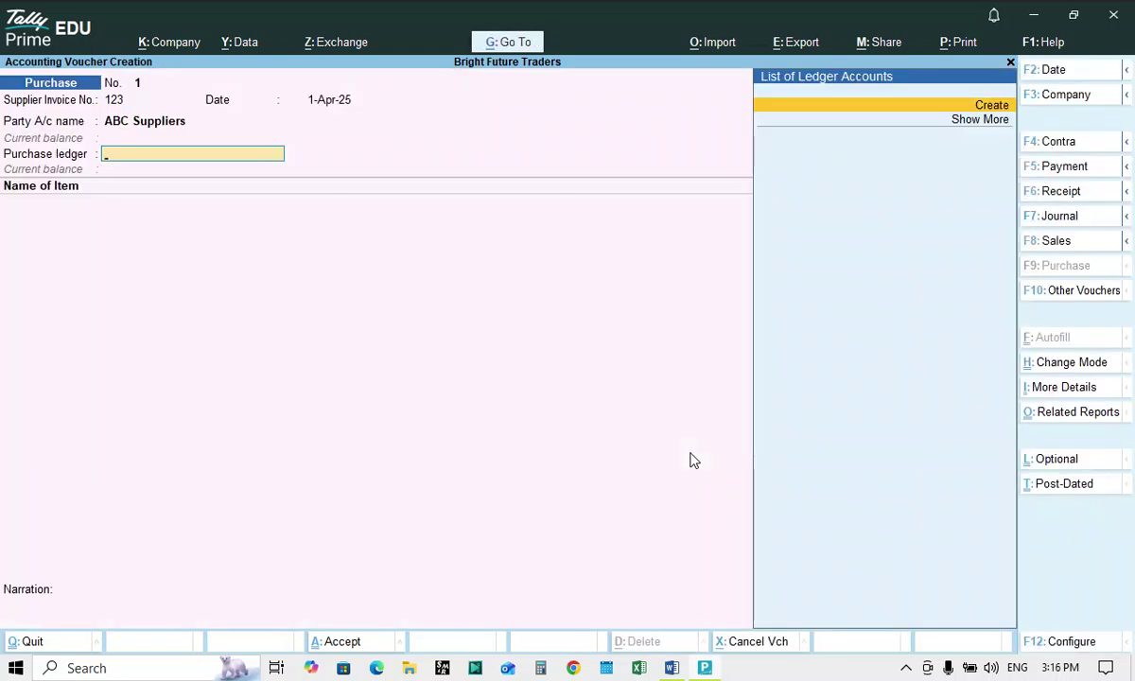
Create the ledger Purchase A/c under Purchase Accounts and use it as the voucher's purchase ledger.
key("Return")
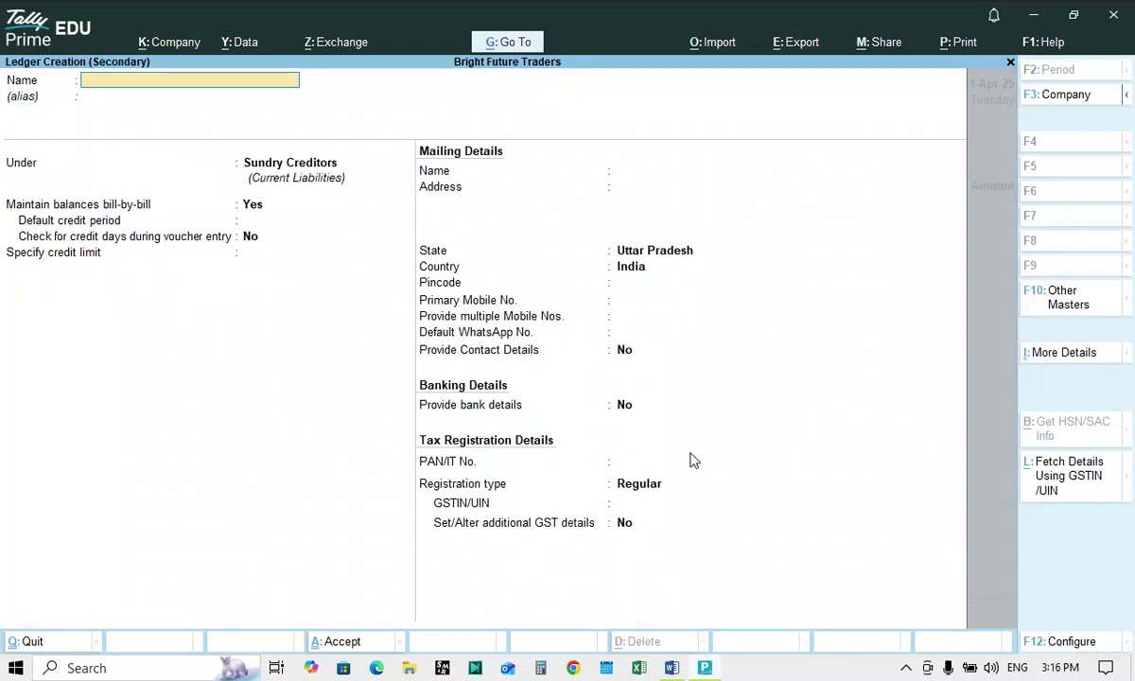
type("Purchase A/c")
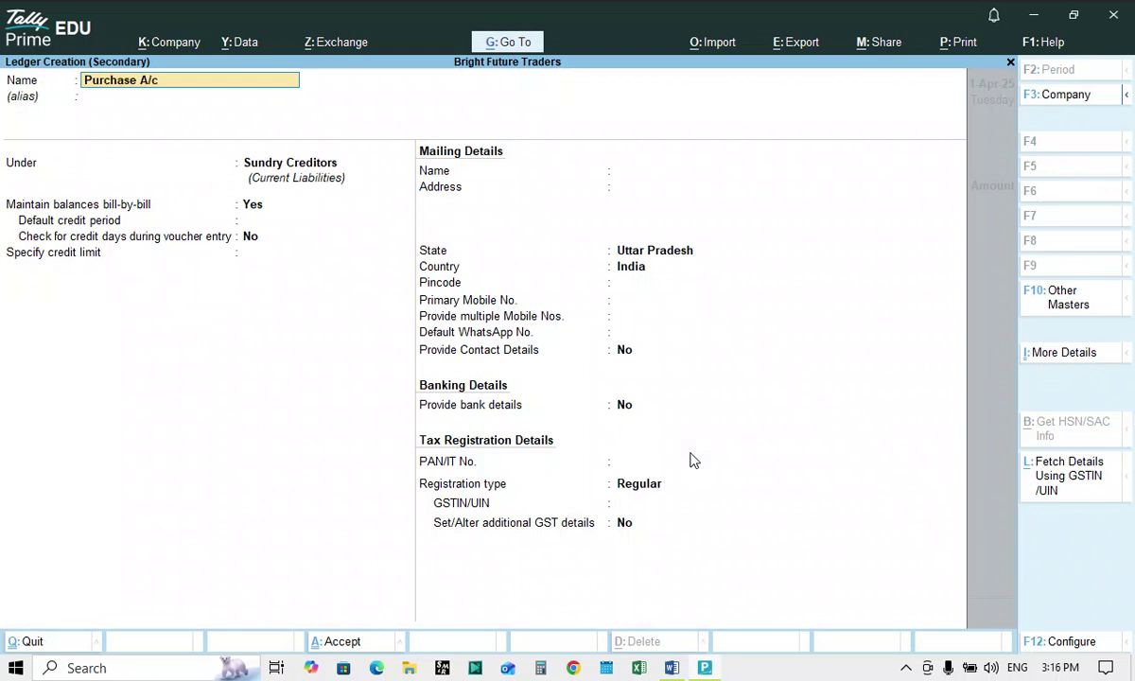
key("Return")
key("Return")
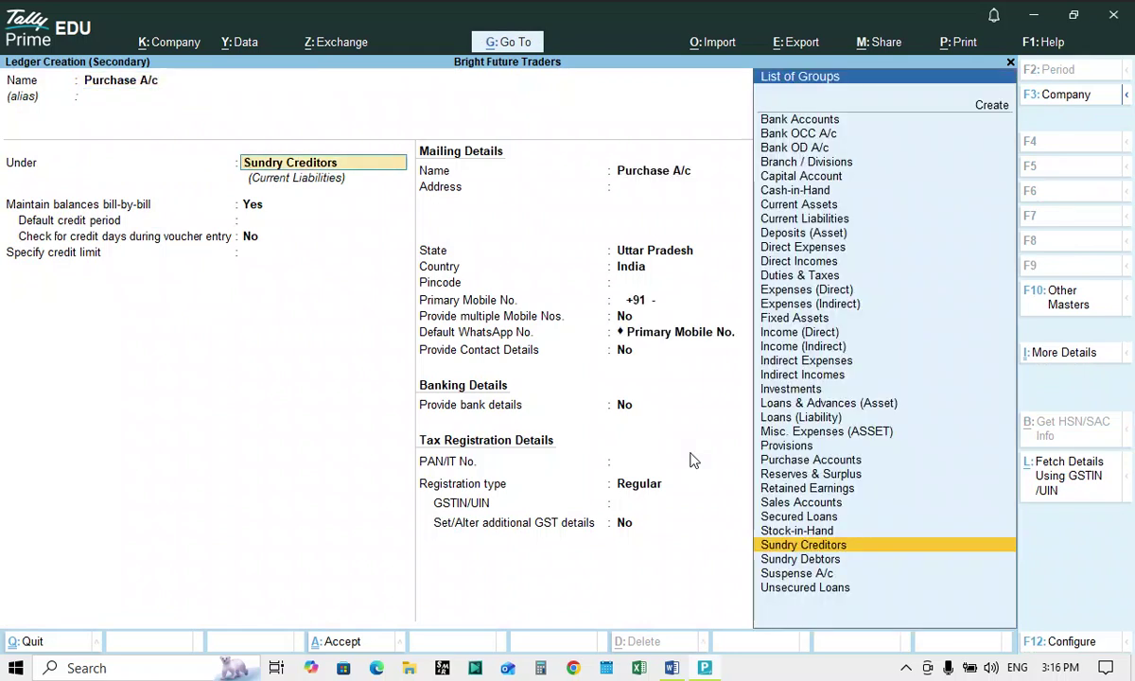
type("Pur")
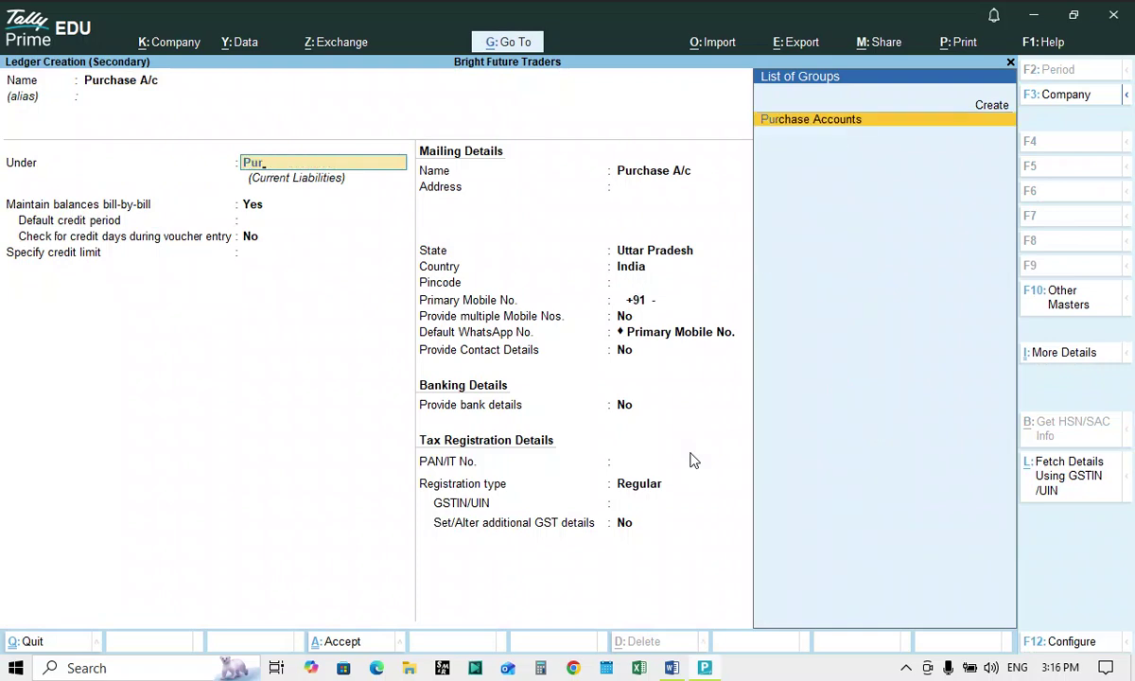
key("Return")
key("Return")
key("ctrl+a")
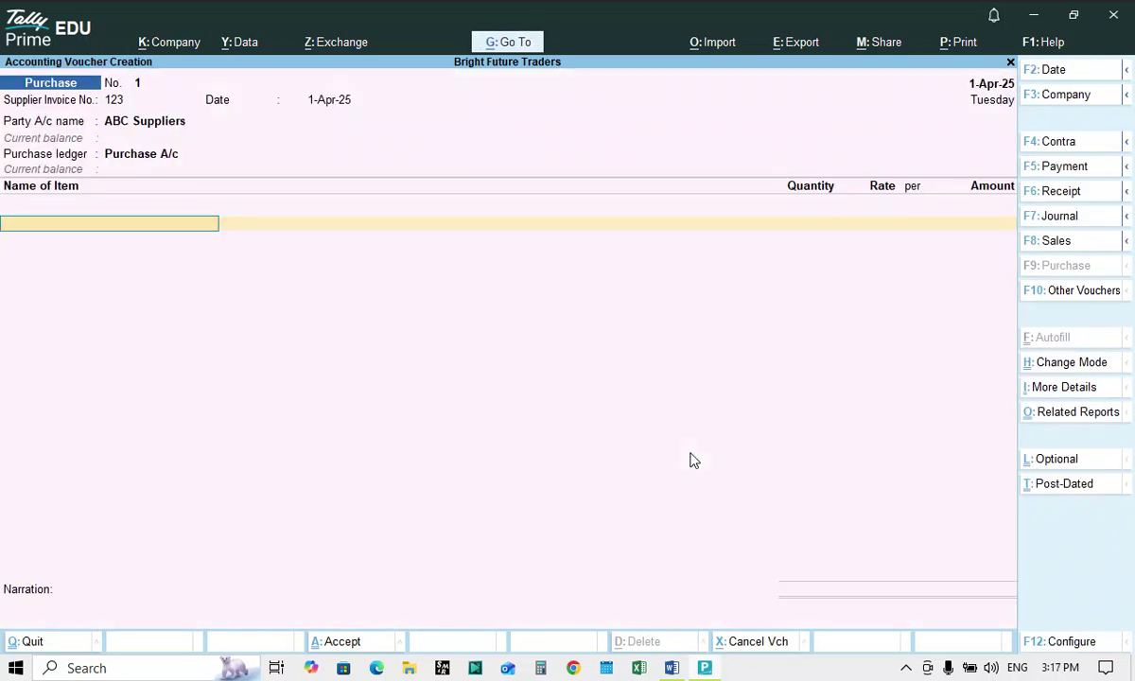
Add Laptop as the item on the ABC Suppliers purchase voucher with a quantity of 5 Nos.
key("alt+Tab")
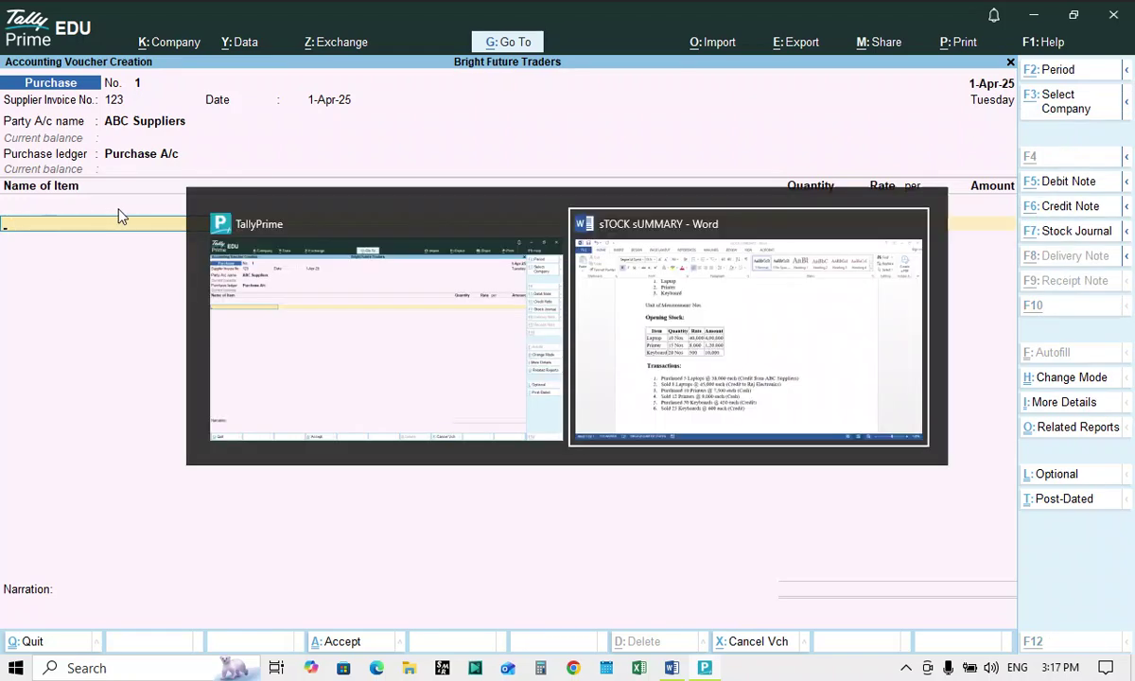
key("alt+Tab")
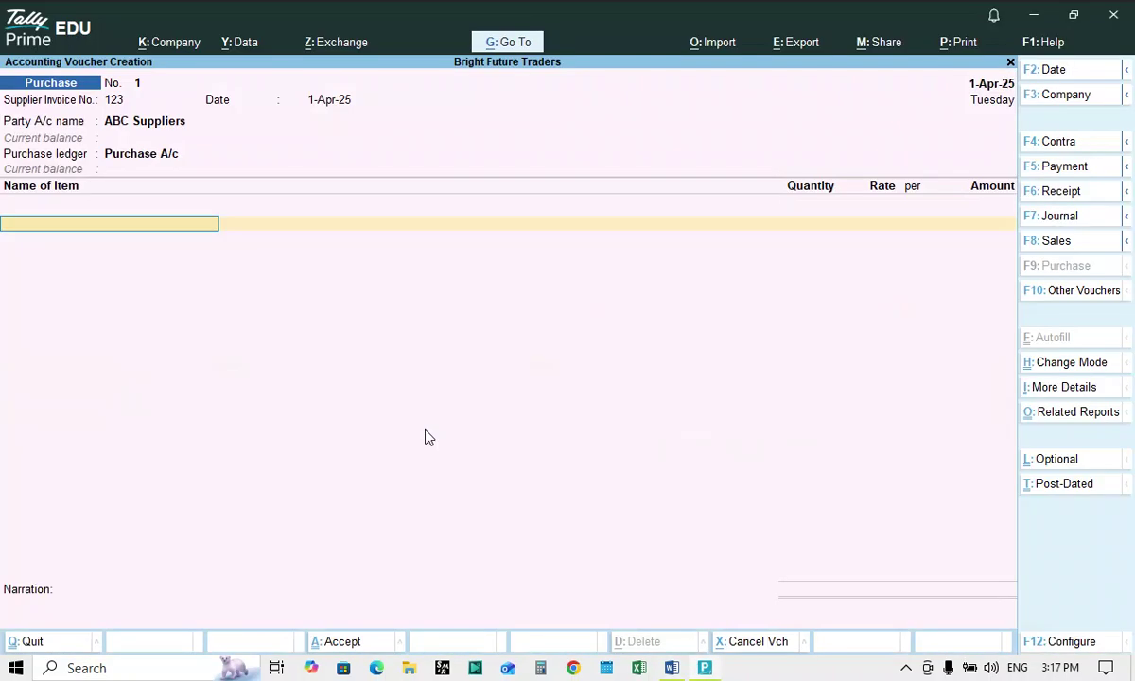
type("Lap")
key("Return")
key("Return")
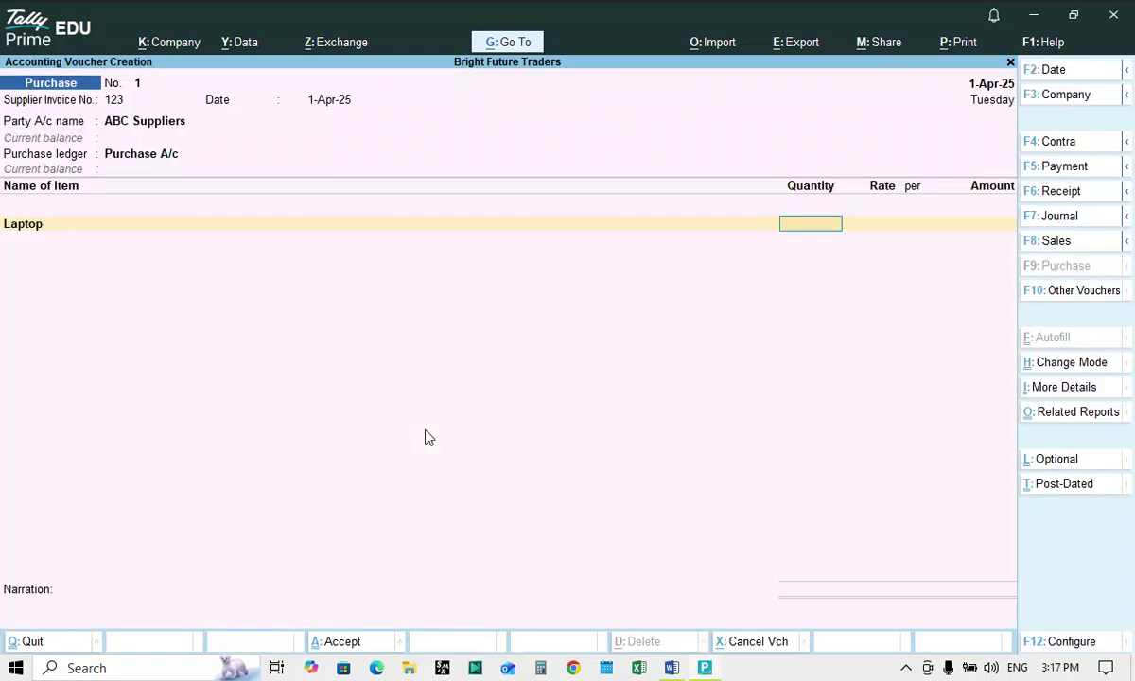
key("alt+Tab")
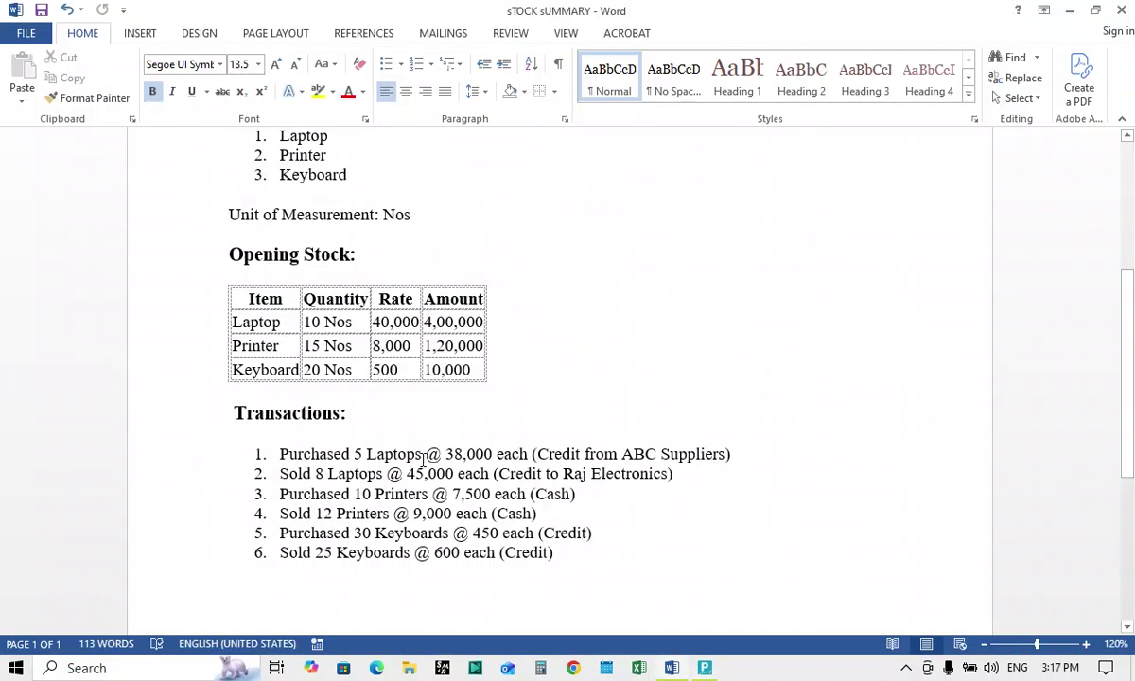
key("alt+Tab")
type("5")
key("Return")
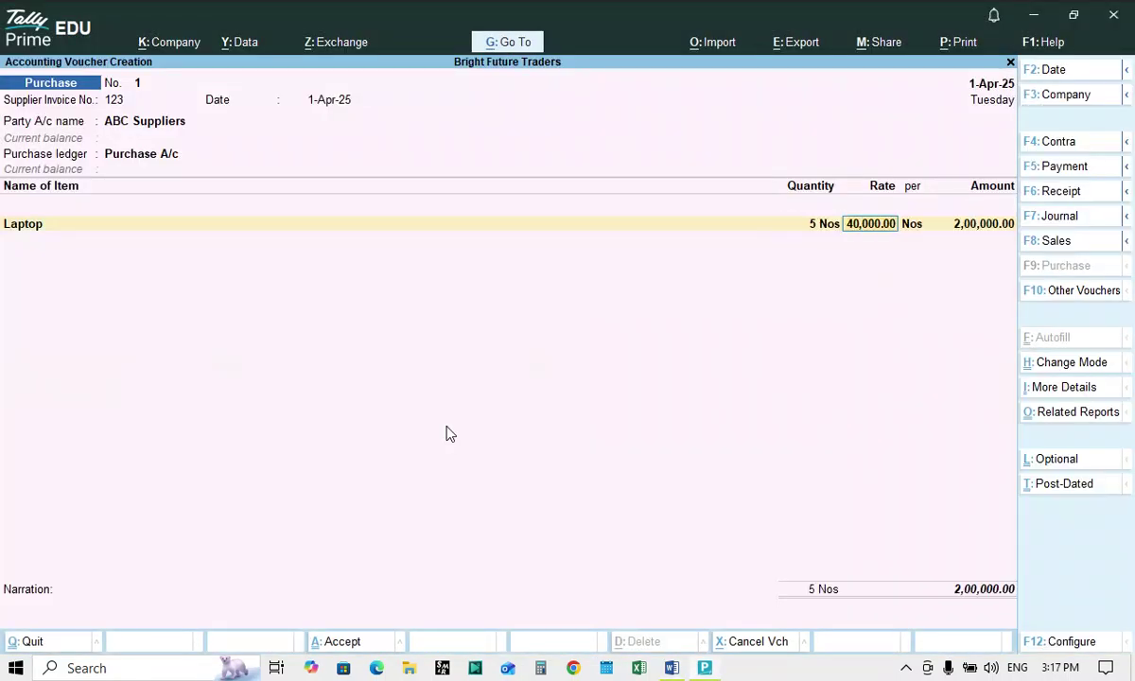
Set the Laptop purchase rate to 38,000 per Nos and end the item list.
key("alt+Tab")
key("alt+Tab")
type("38000")
key("Return")
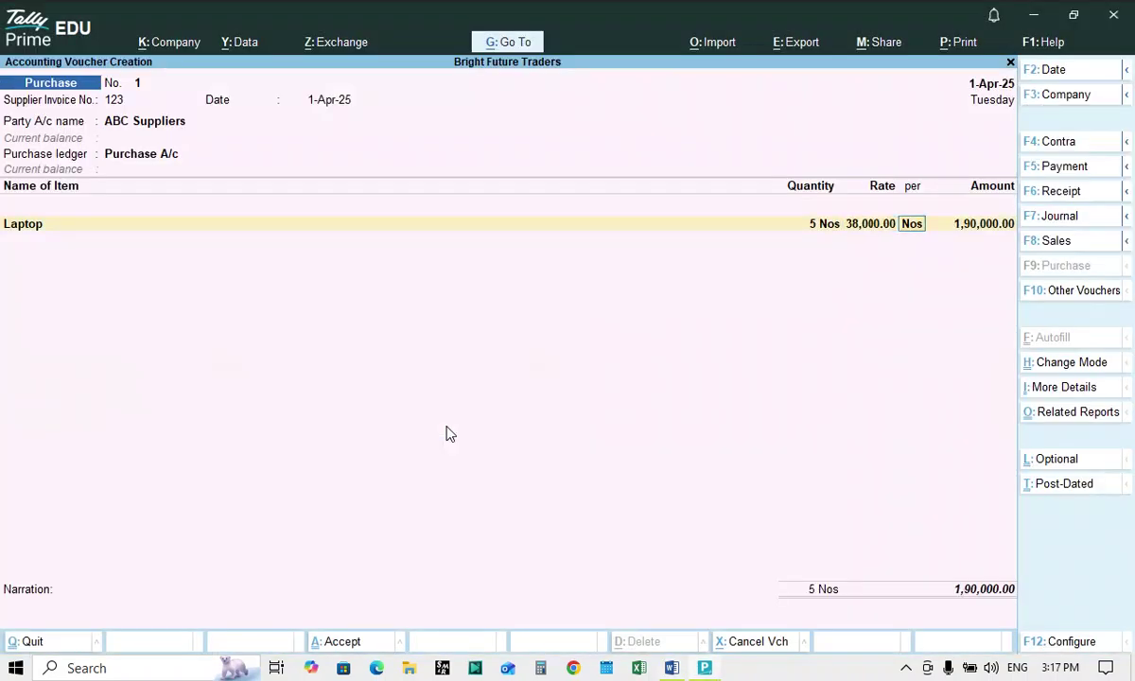
key("Return")
key("Return")
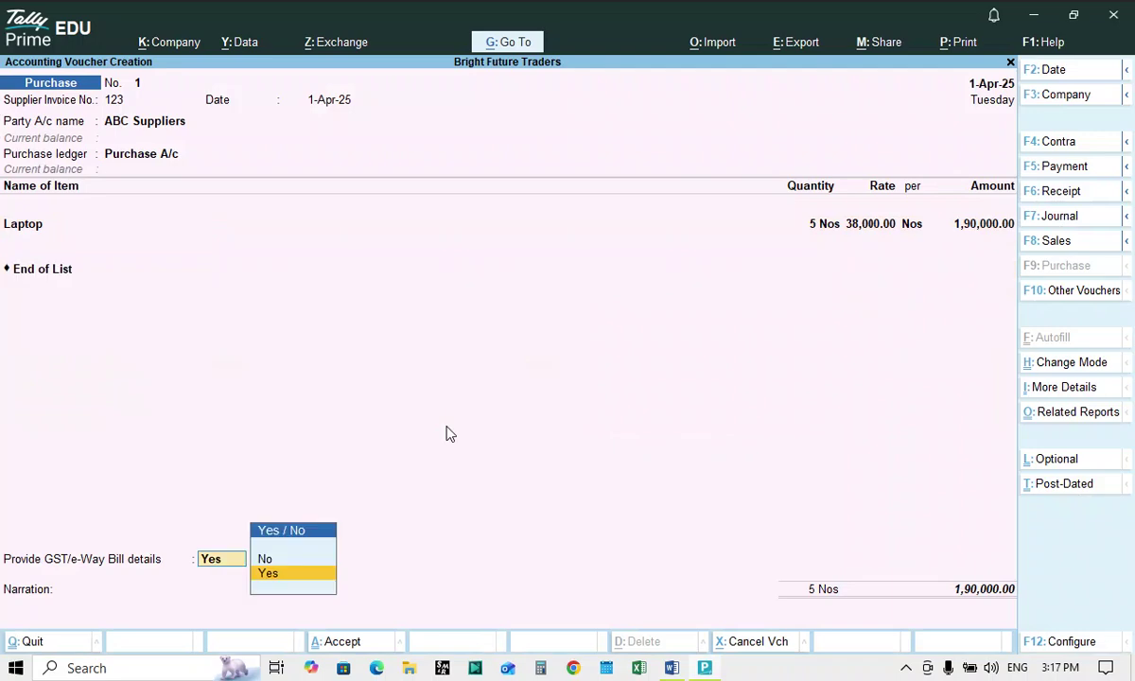
Set GST/e-Way Bill details to No, accept bill reference New Ref 123 for ABC Suppliers without credit days, and save the purchase voucher.
key("Up")
key("Return")
key("Return")
key("Return")
key("Return")
key("Return")
key("Return")
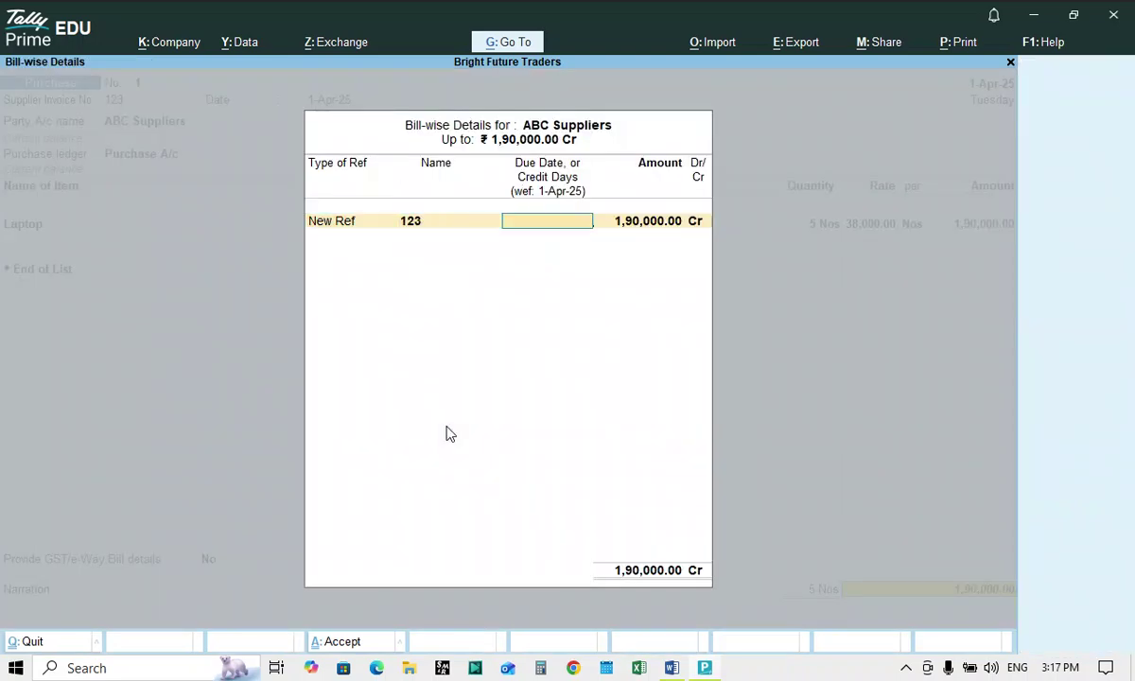
key("Return")
key("Return")
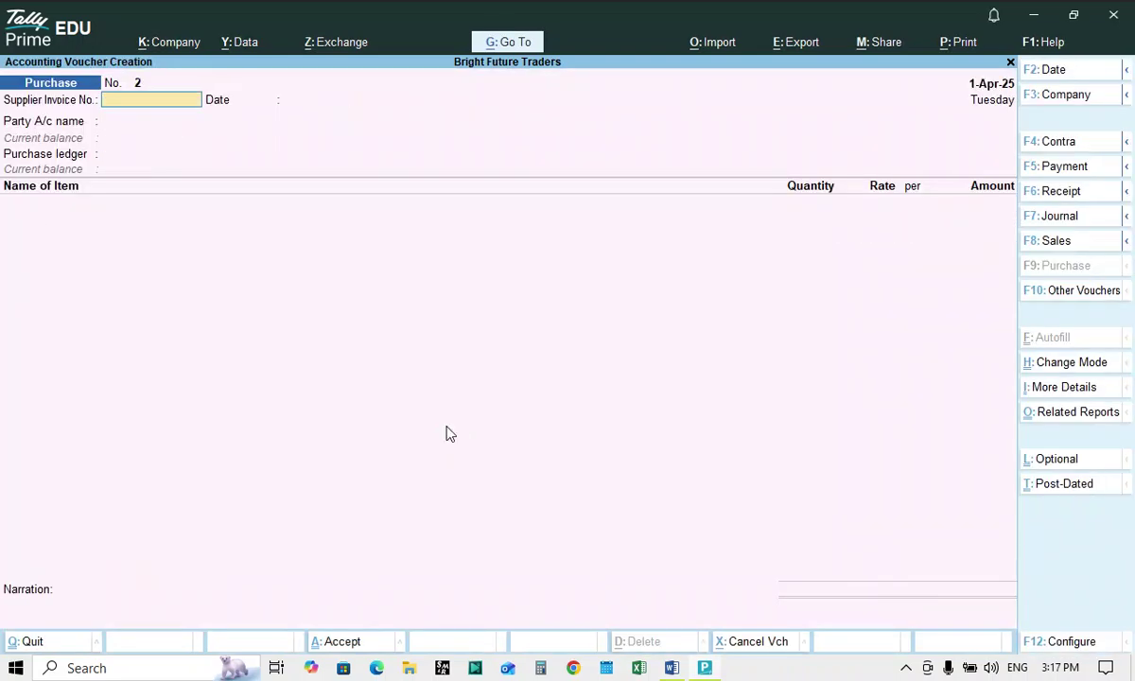
Switch to a sales voucher and start creating the party ledger Raj Electronics from the exercise's second transaction.
key("alt+Tab")
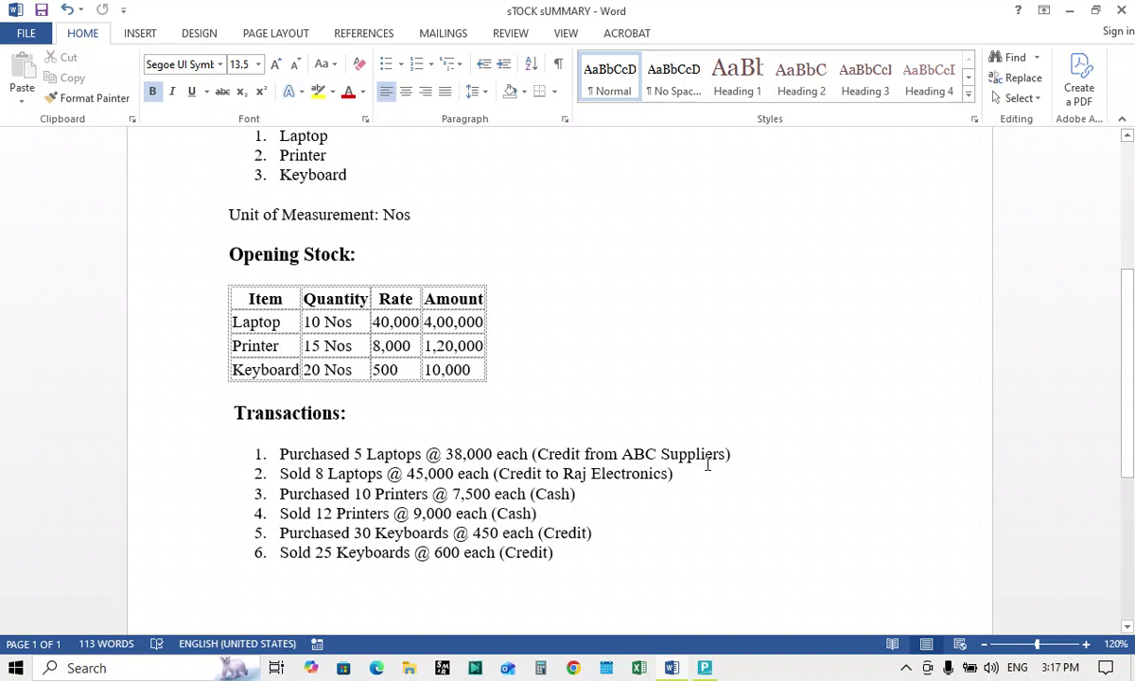
key("alt+Tab")
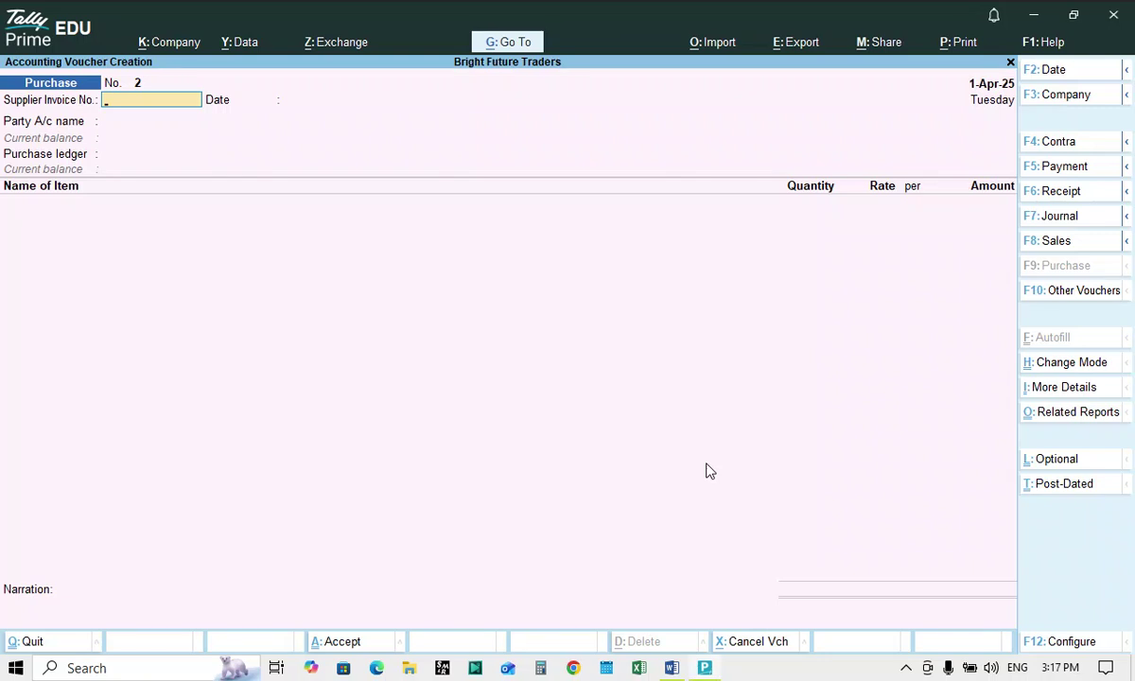
left_click(1084, 242)
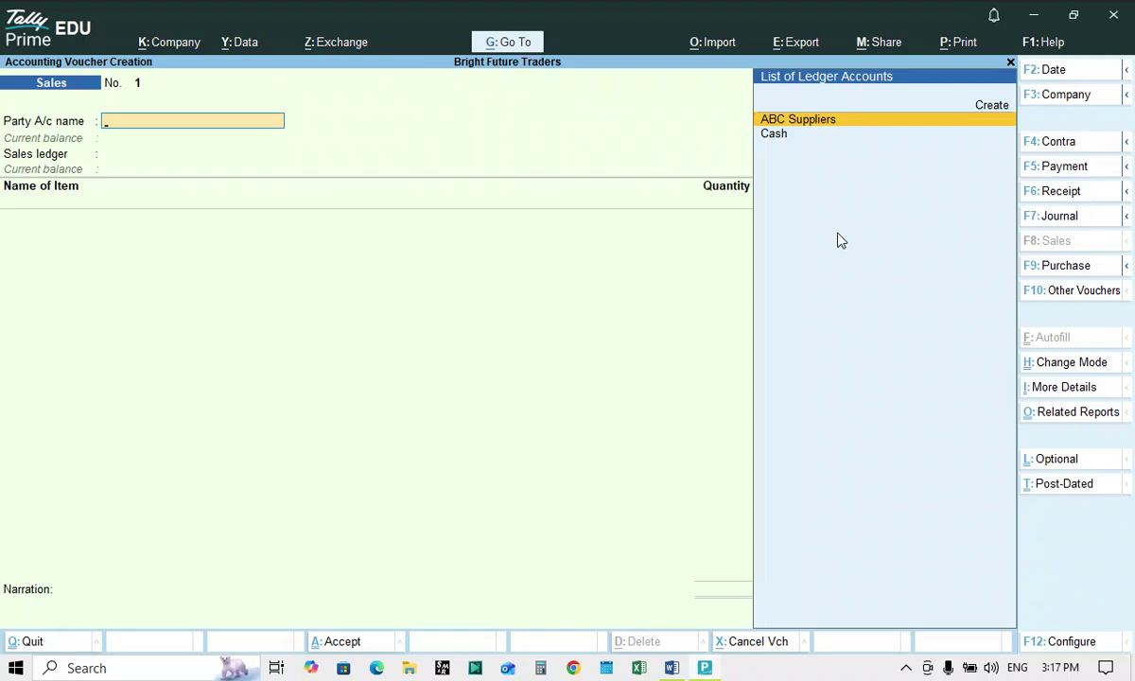
key("ctrl")
key("alt+c")
type("Raj")
key("alt+Tab")
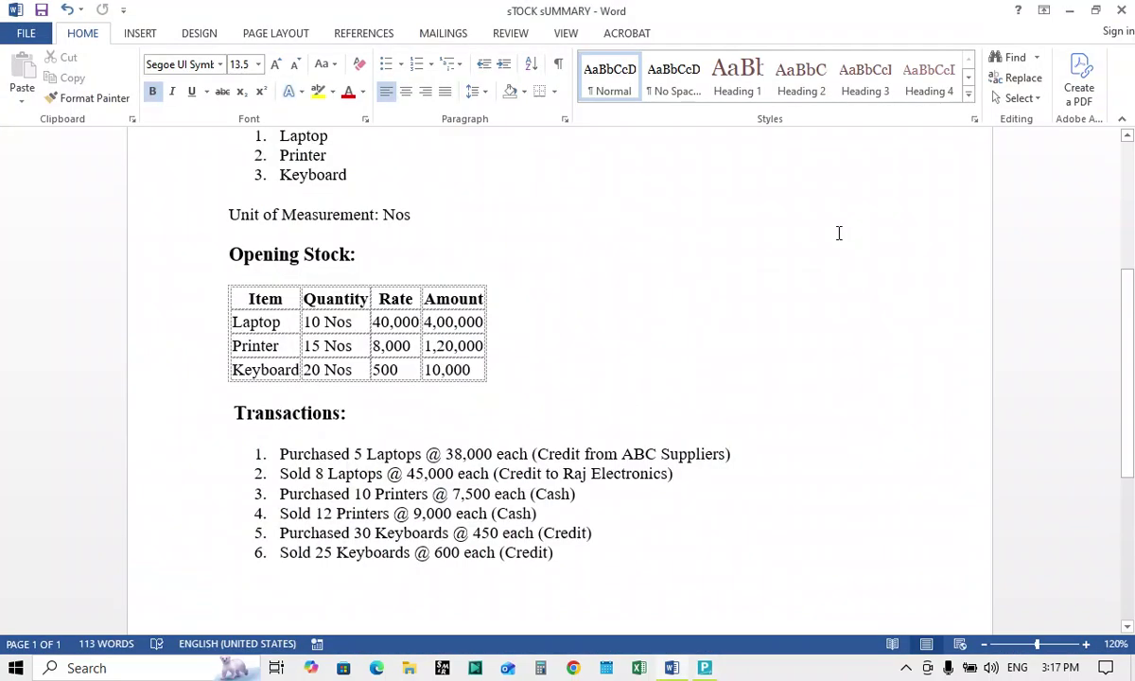
key("alt+Tab")
type("El")
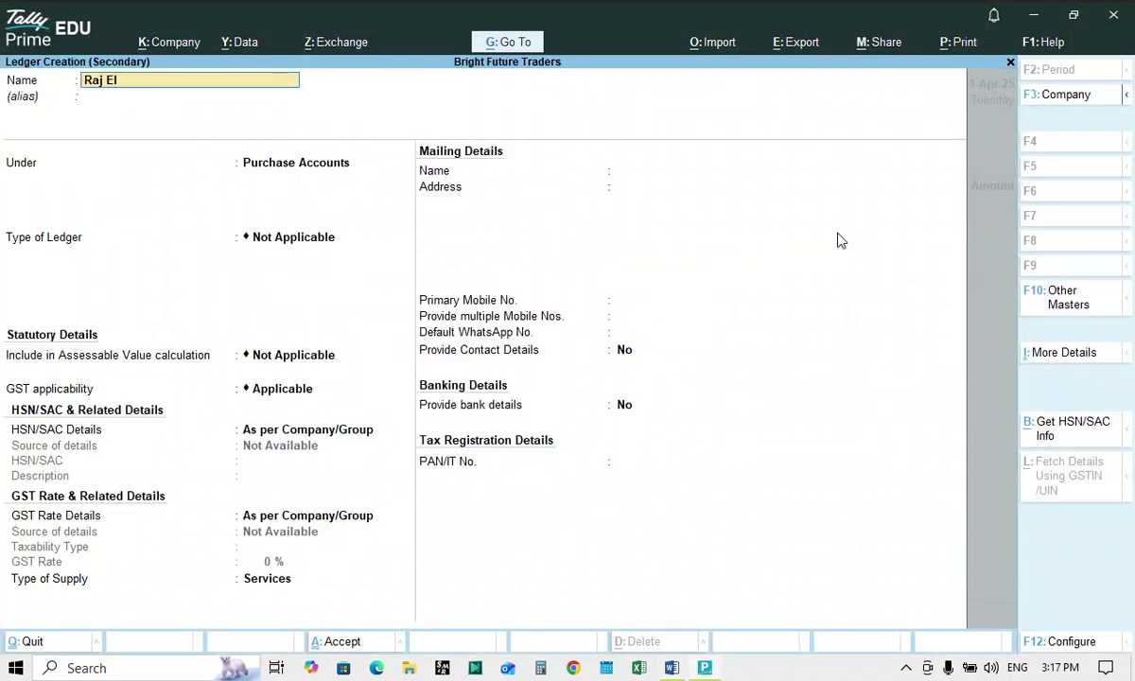
type("ectronics")
key("Return")
key("Return")
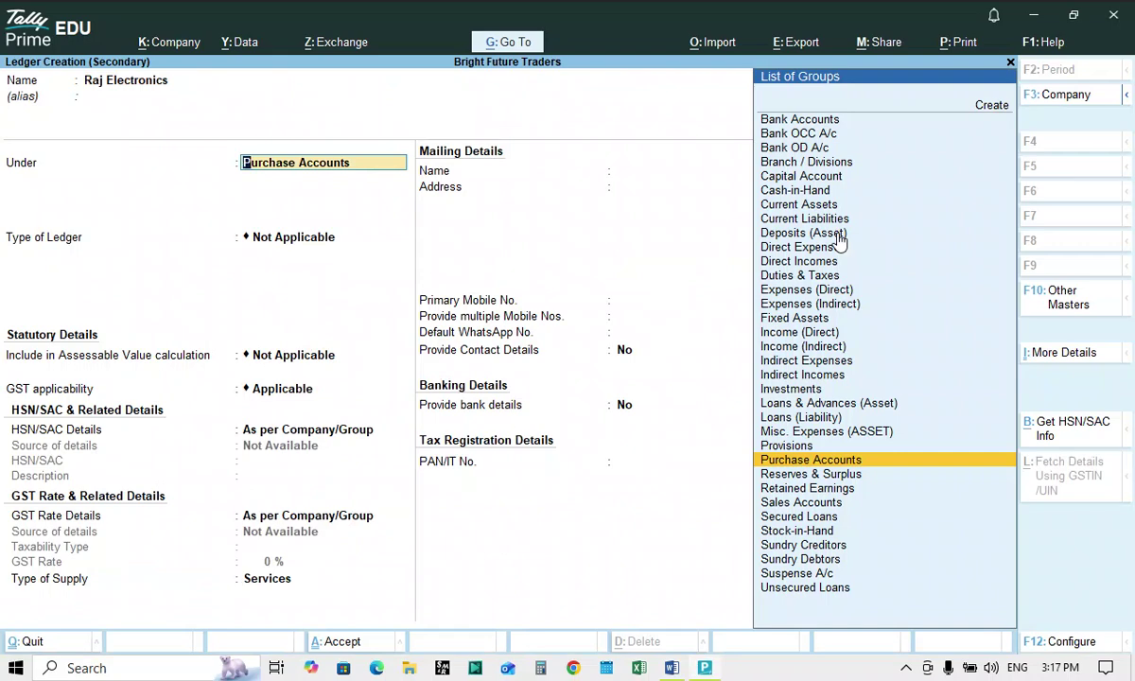
Save the Raj Electronics ledger under Sundry Debtors and accept its dispatch and party details without additions.
type("Sun")
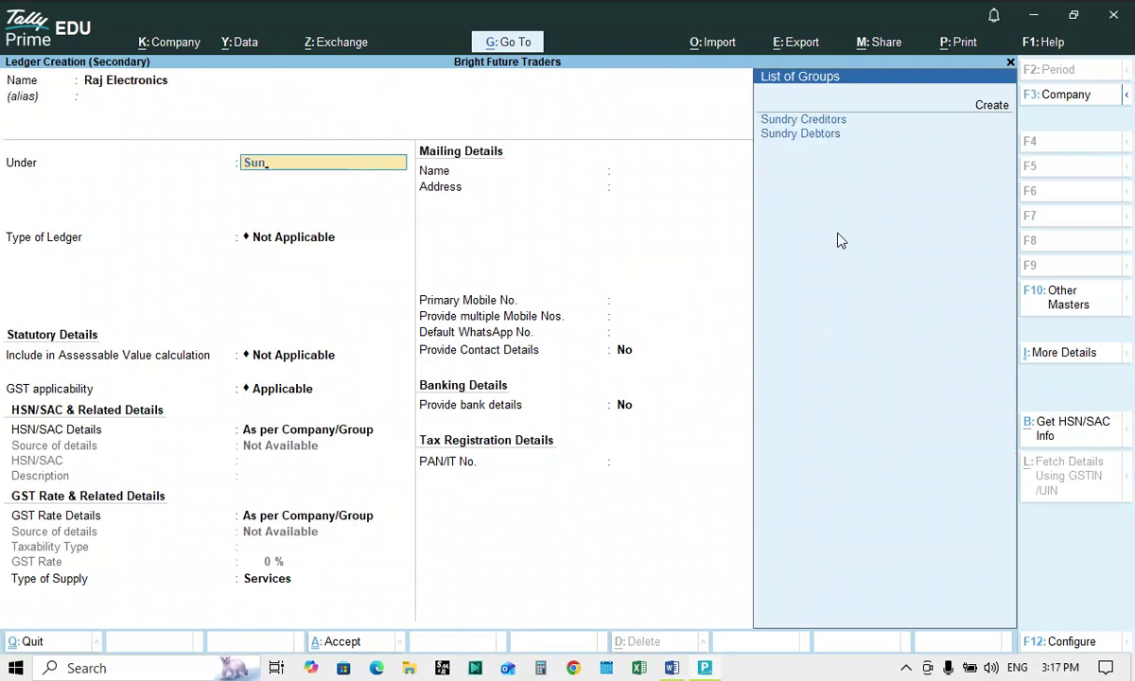
key("Return")
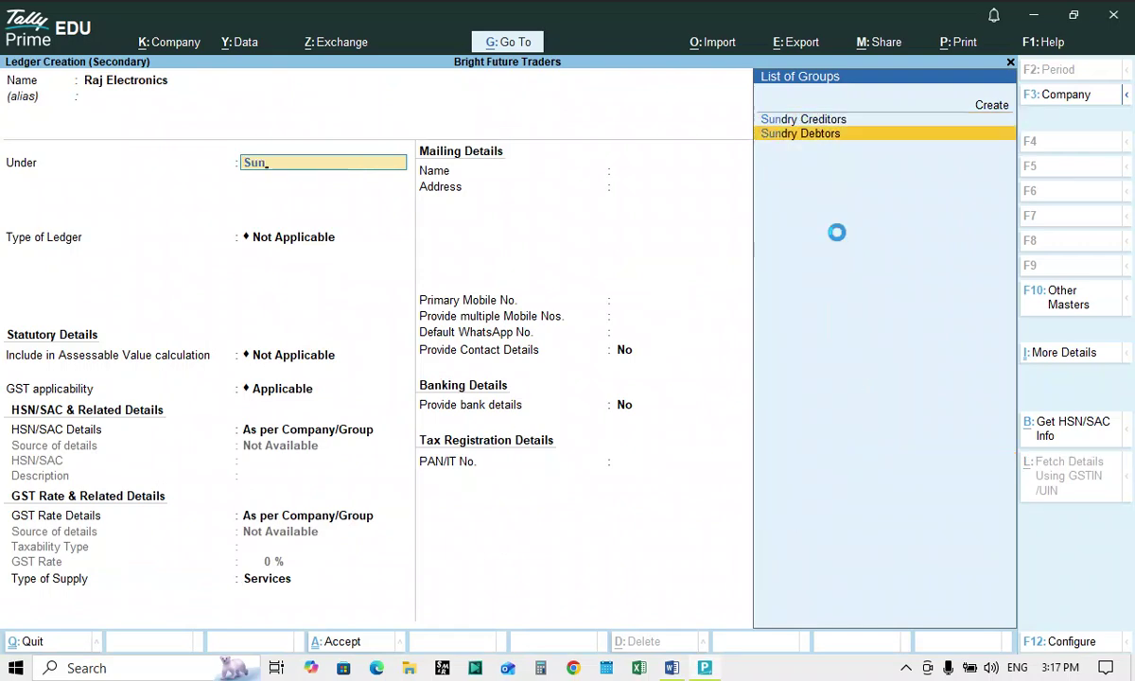
key("ctrl+a")
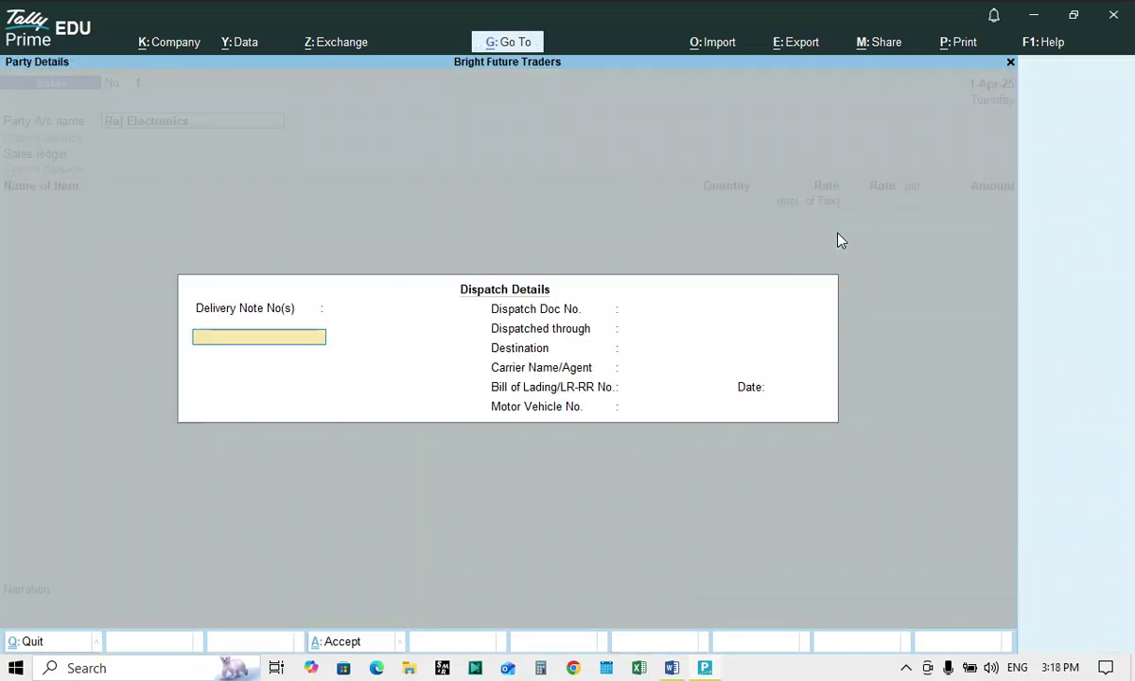
key("ctrl+a")
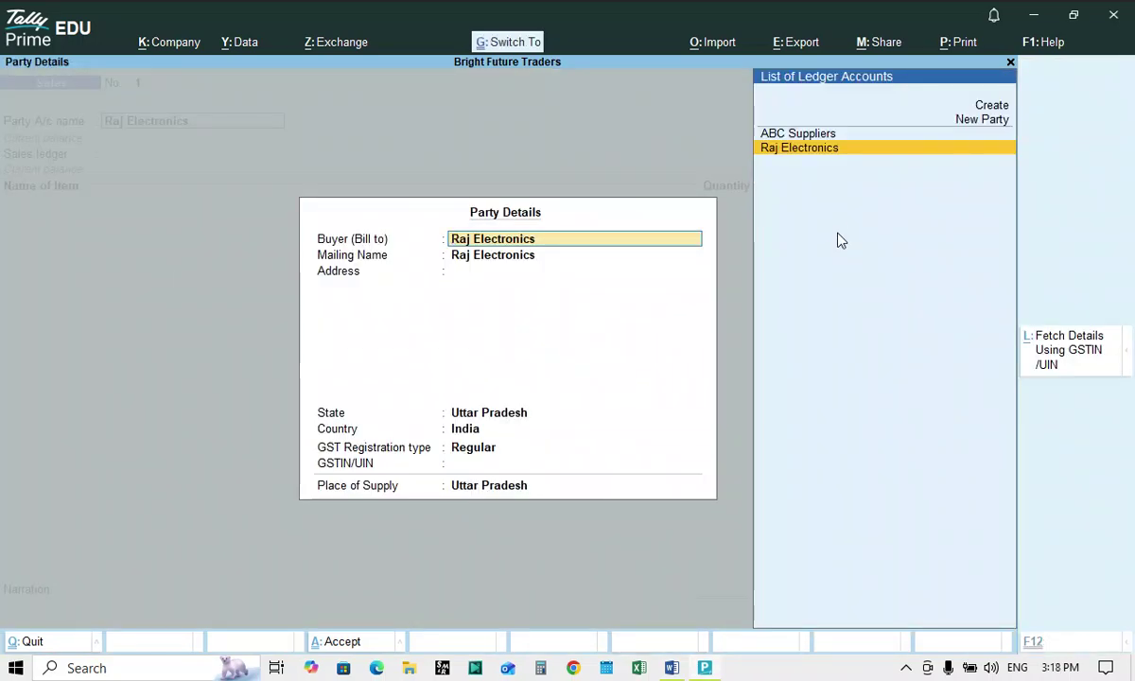
key("ctrl+a")
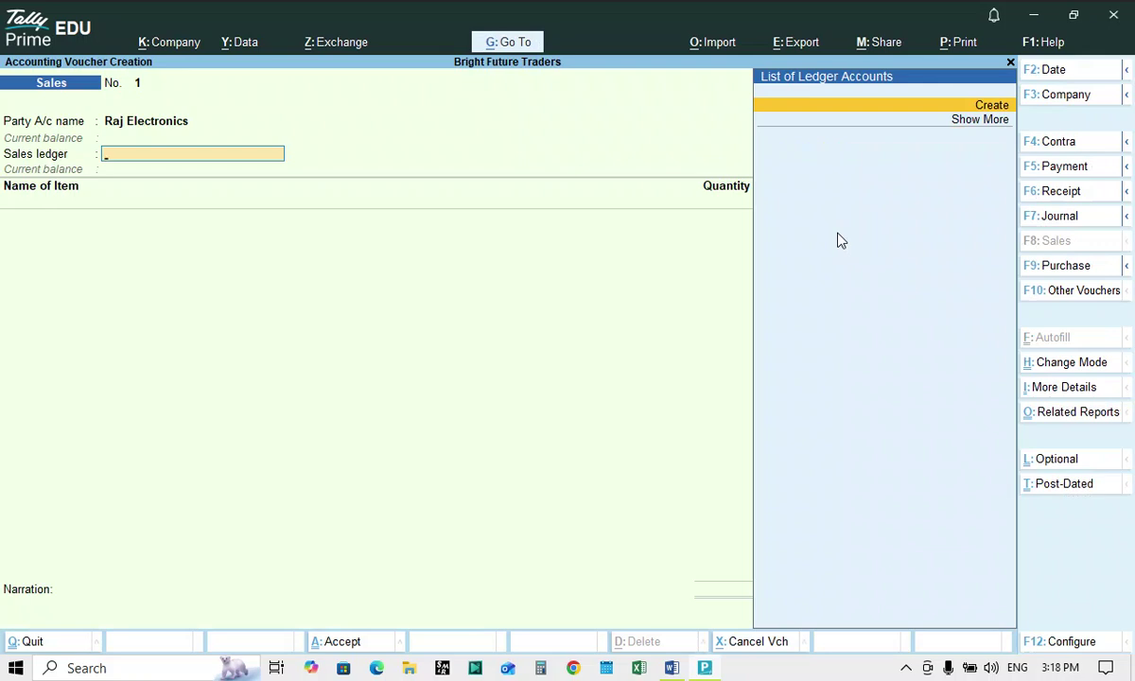
Create the ledger Sales A/c under Sales Accounts and use it as the voucher's sales ledger.
key("alt+c")
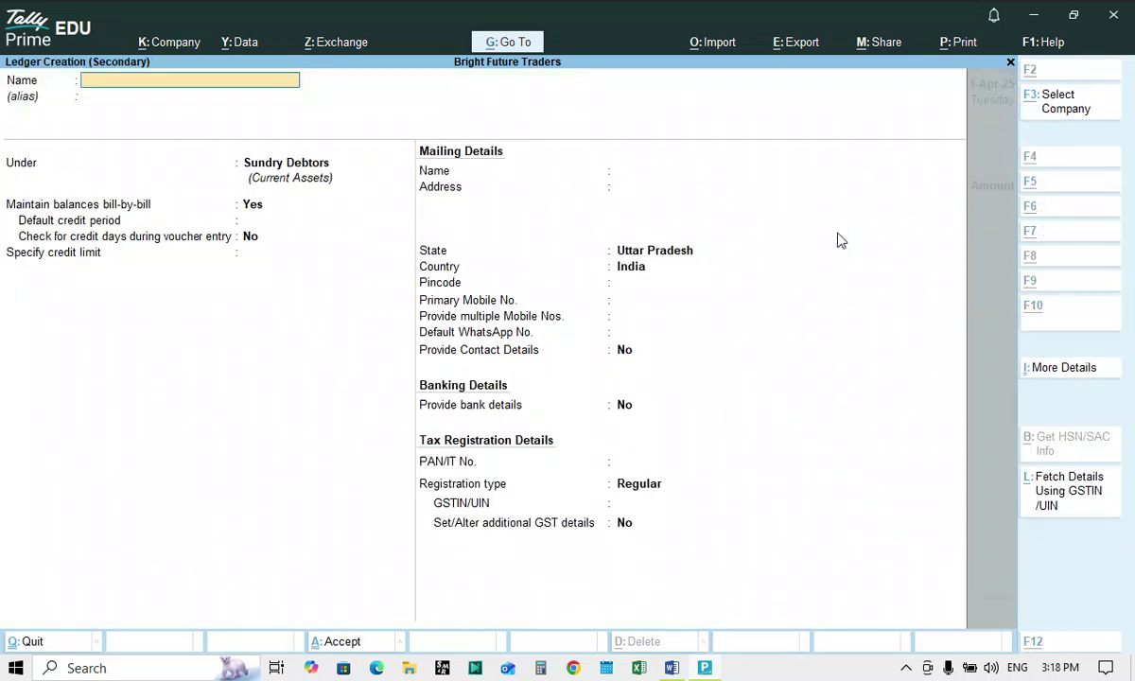
type("Sales A")
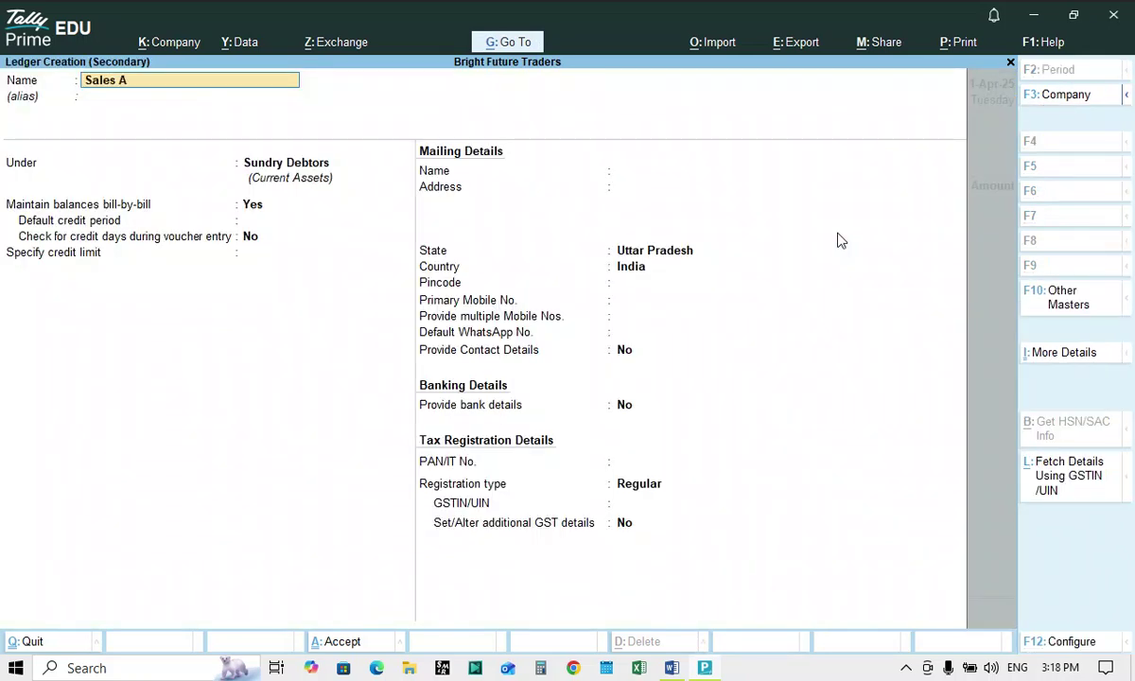
type("/c")
key("Return")
type("Sale")
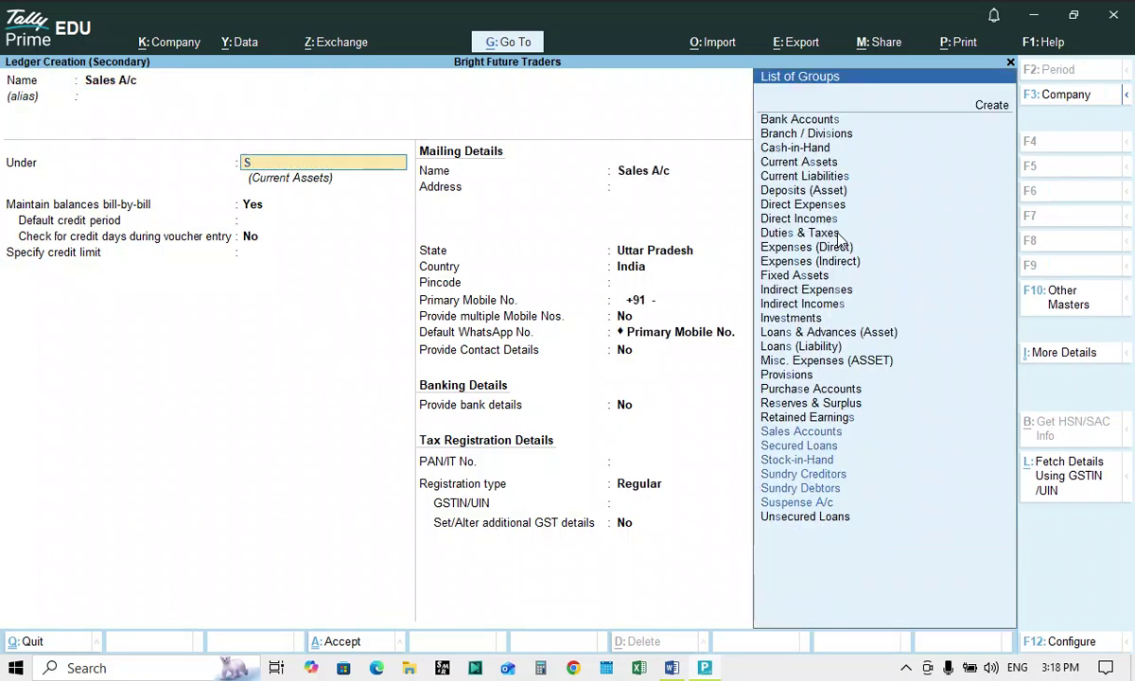
key("Return")
key("Return")
key("Return")
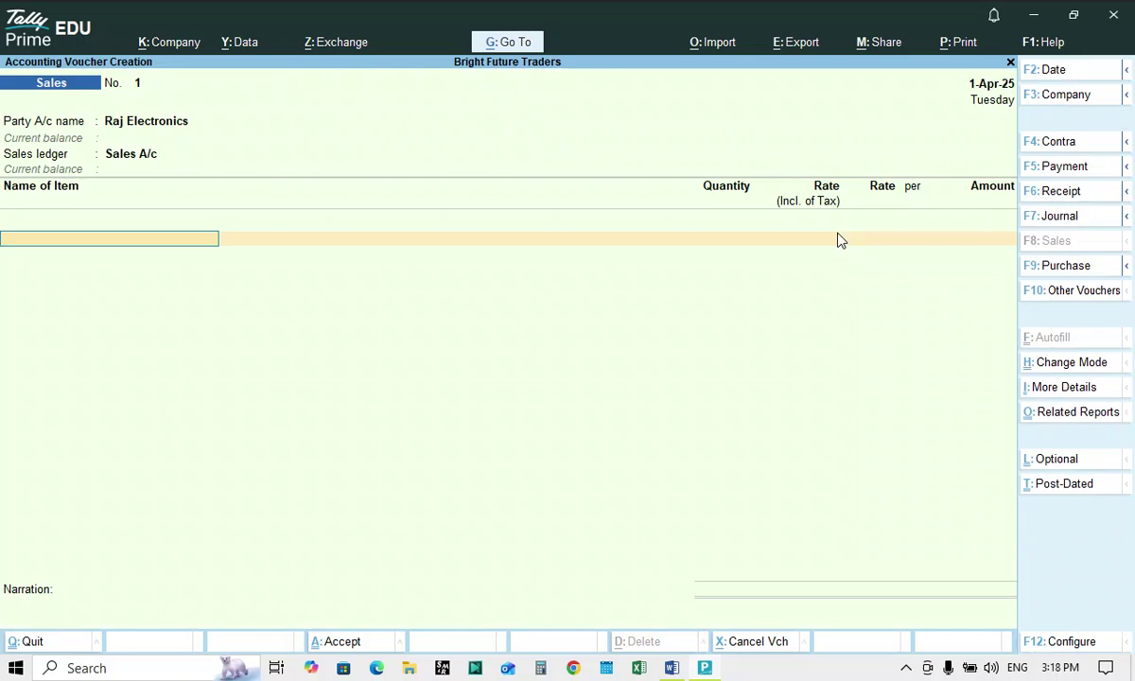
Add Laptop as the item on the Raj Electronics sales voucher with a quantity of 8 Nos.
key("alt+Tab")
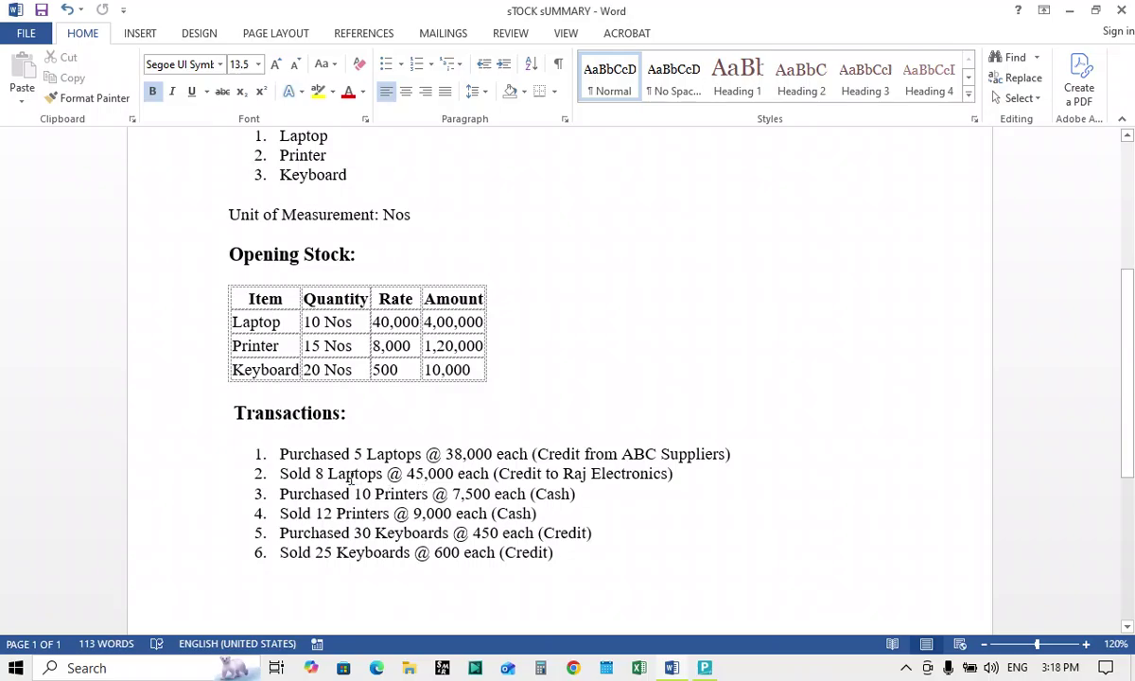
key("alt+Tab")
type("Lap")
key("Return")
key("Return")
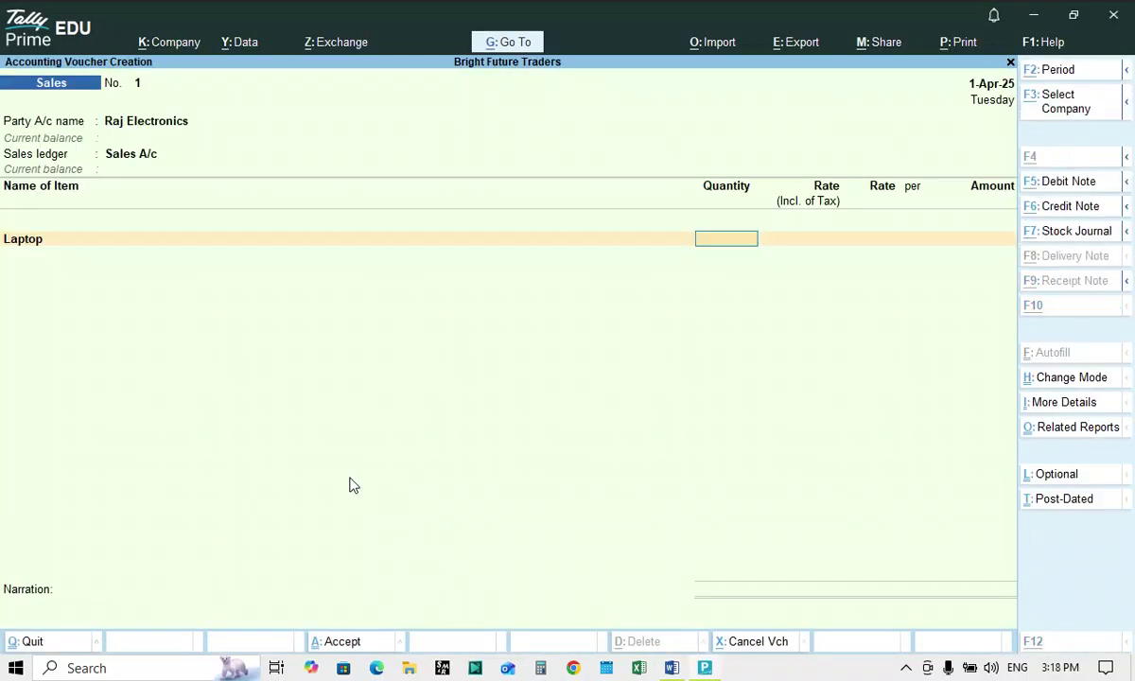
key("alt+Tab")
key("alt+Tab")
type("8")
key("Return")
Set the Laptop sales rate to 45,000 per Nos and end the item list.
key("alt+Tab")
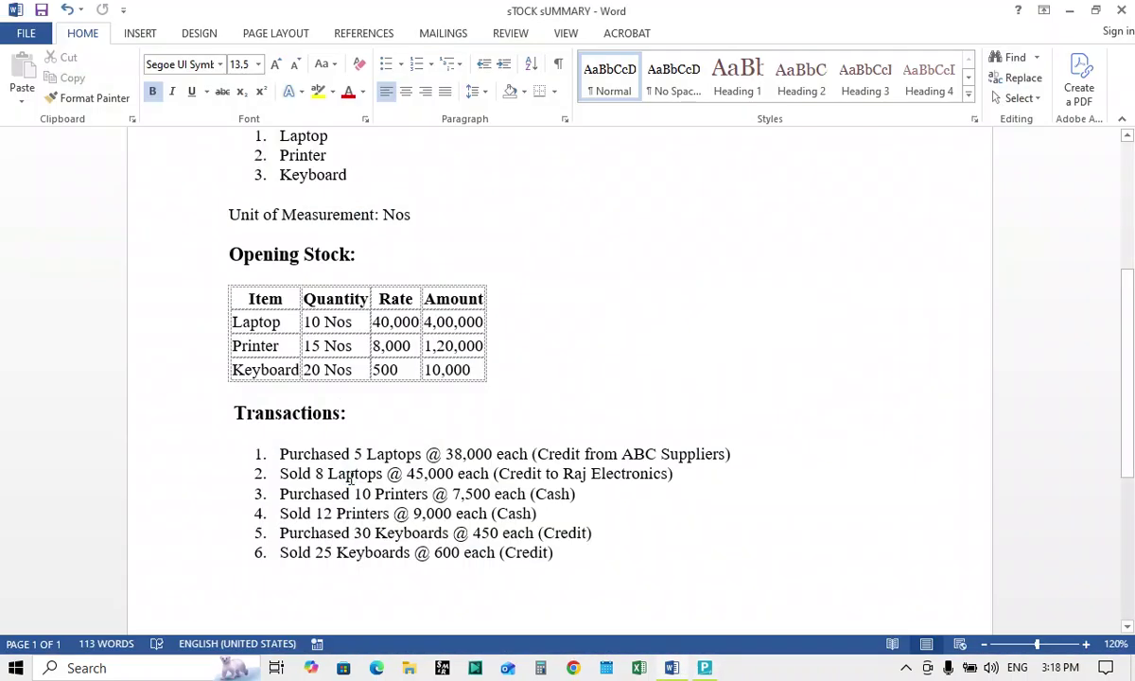
key("alt+Tab")
type("45")
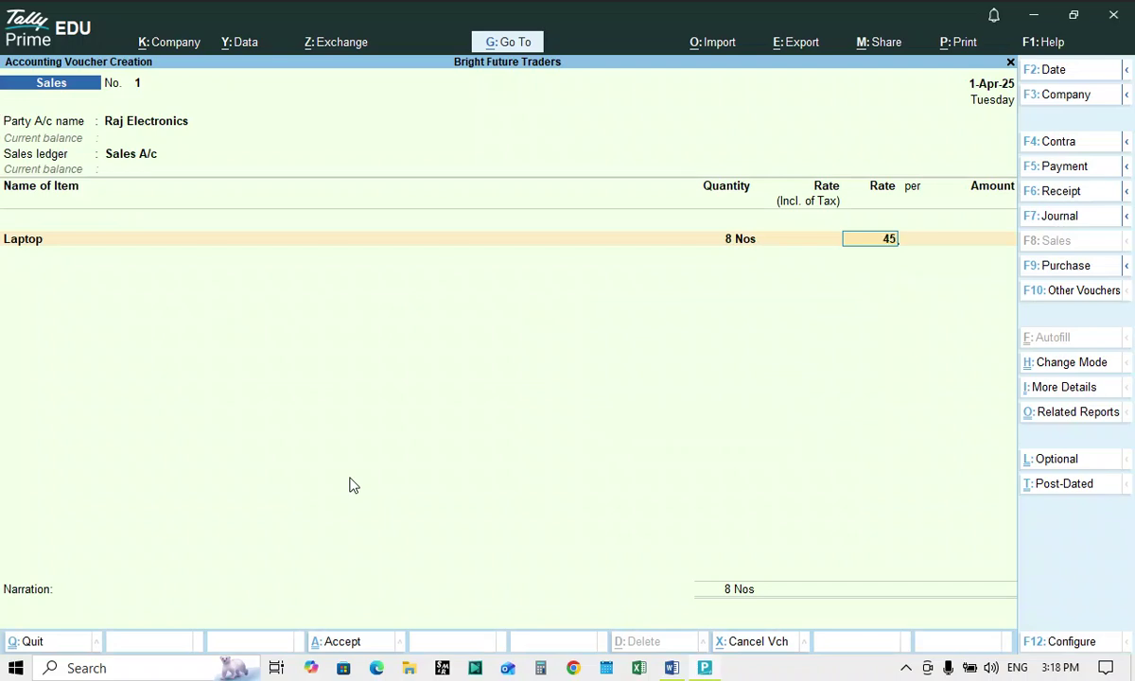
type(",000")
key("Return")
key("Return")
key("Return")
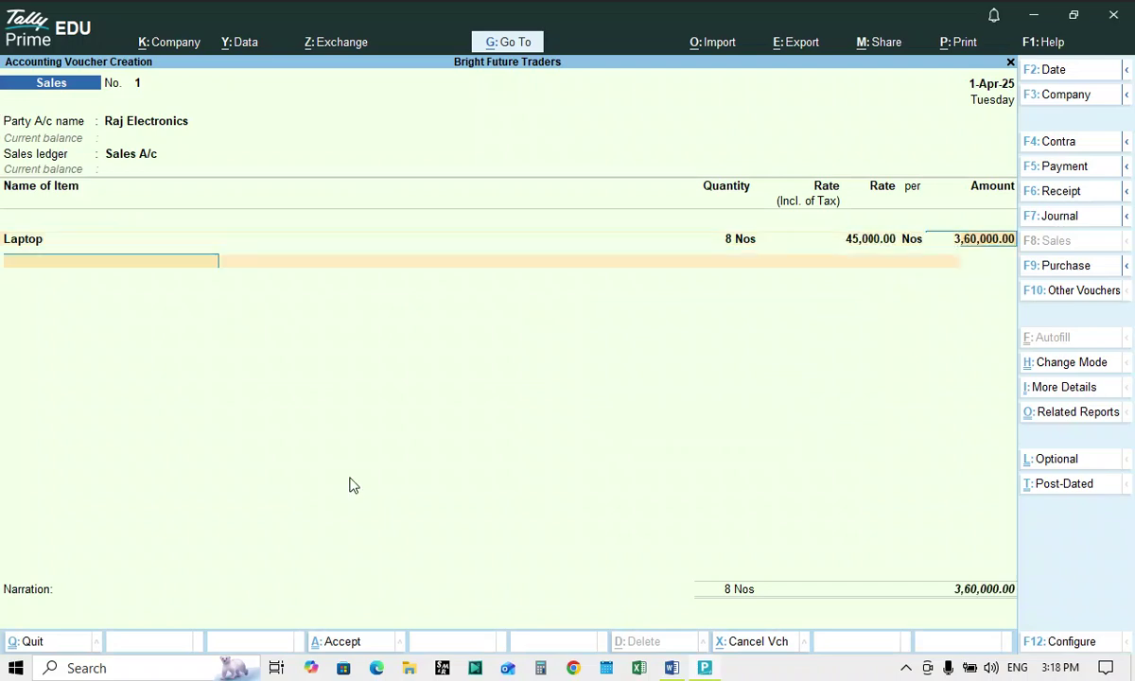
key("Return")
Set GST/e-Way Bill details to No, save the sales voucher without sending e-Way Bill details, and return to the Gateway of Tally.
key("Up")
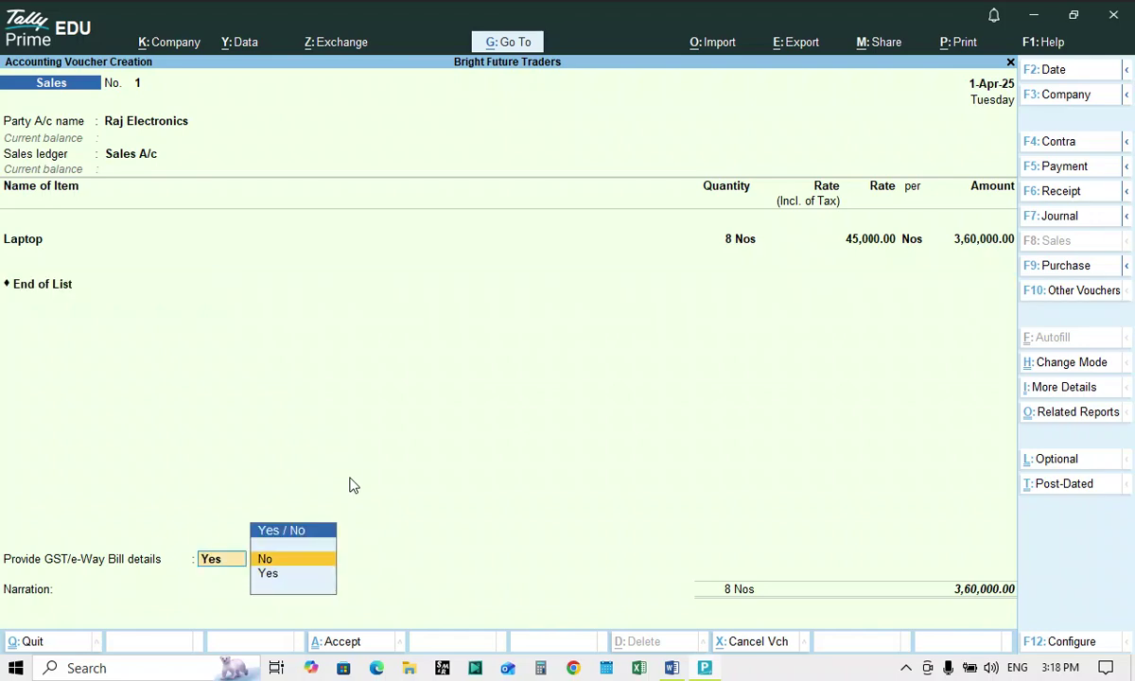
key("Return")
key("Return")
key("Return")
key("Return")
key("Return")
key("Return")
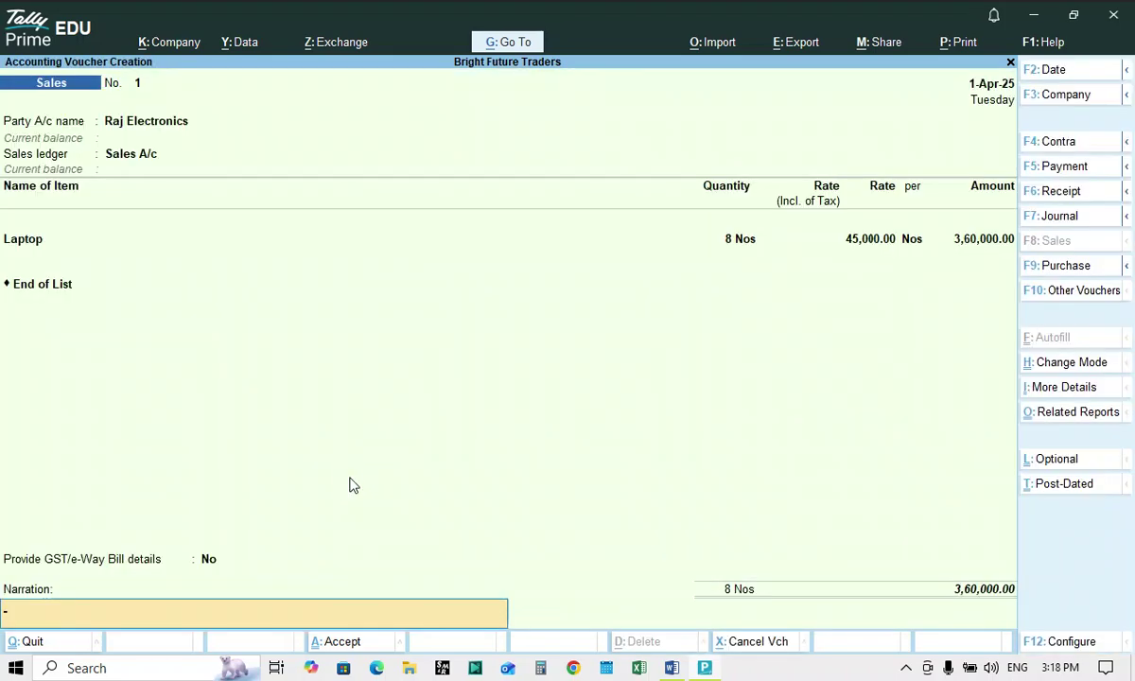
key("Return")
key("Return")
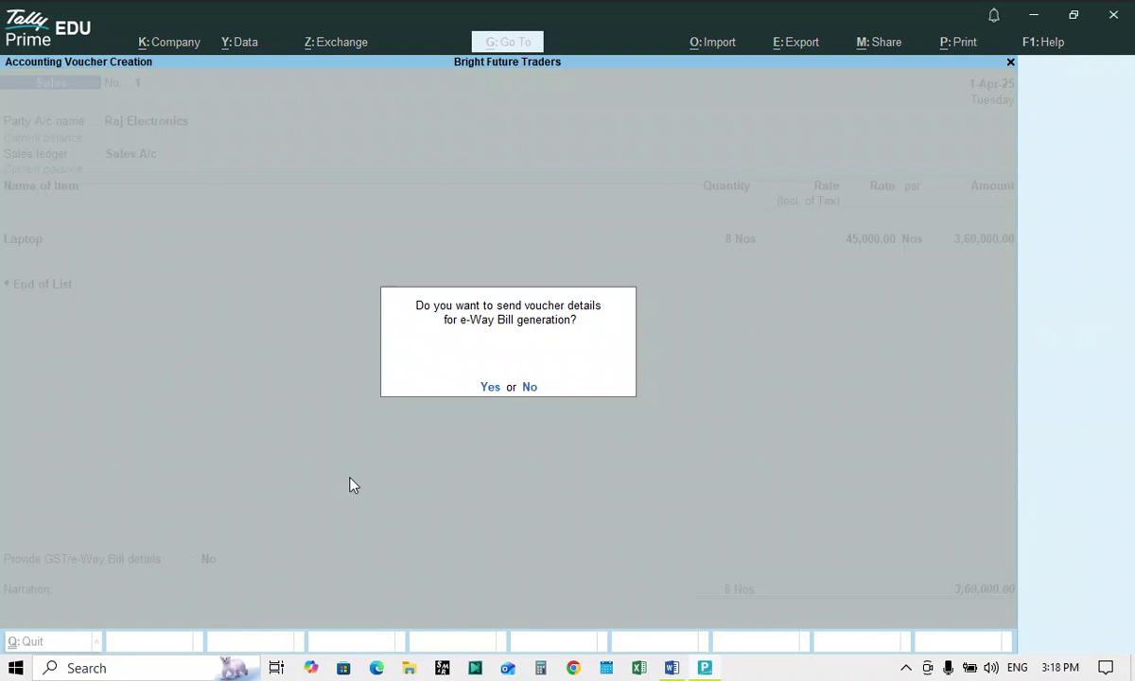
key("n")
key("Escape")
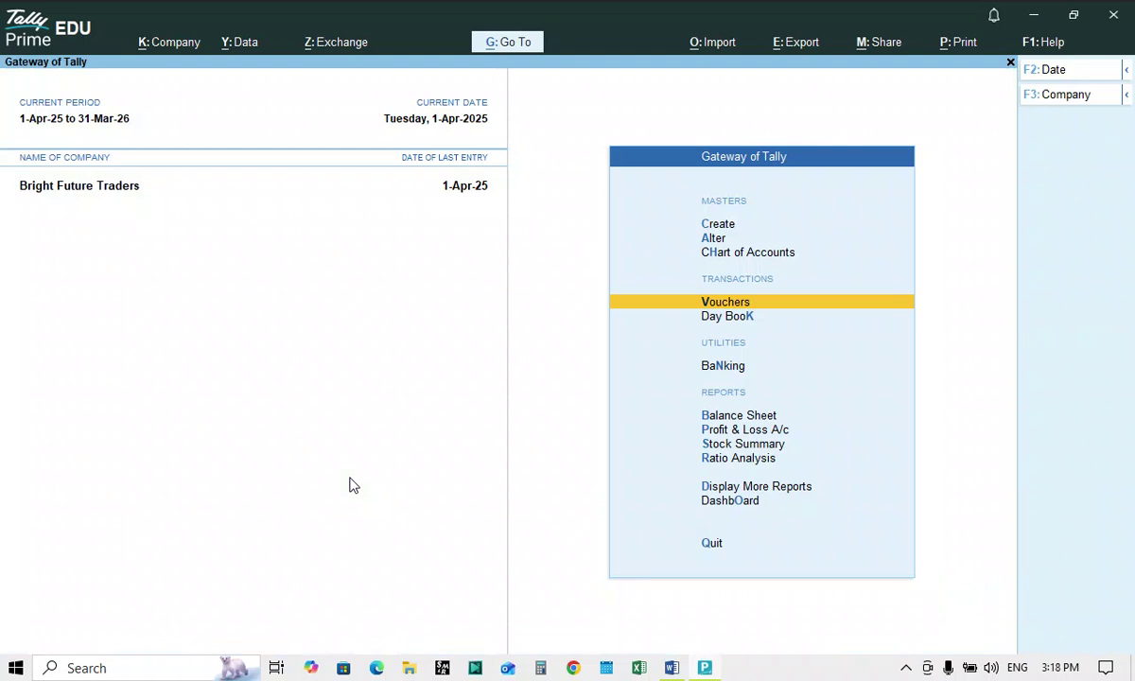
Open the Stock Summary report for Bright Future Traders.
key("Down")
key("Down")
key("Down")
key("Down")
key("Down")
key("Return")
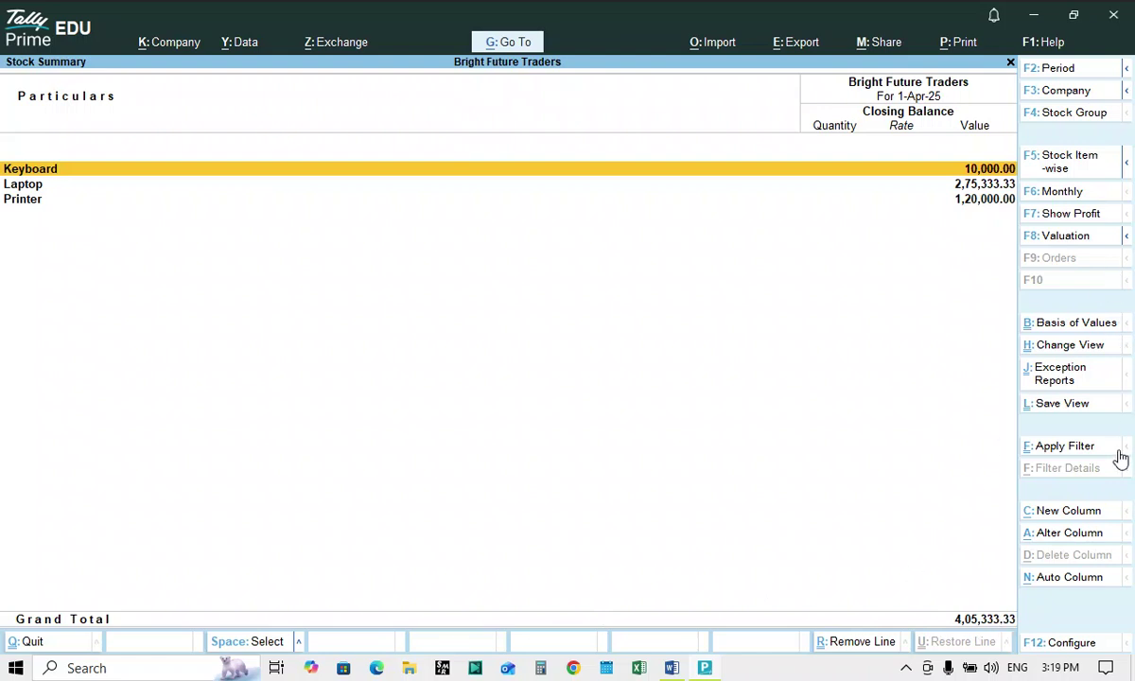
Configure the Stock Summary to show Opening Balance, Goods Inwards and Goods Outwards by setting each to Yes.
left_click(1066, 643)
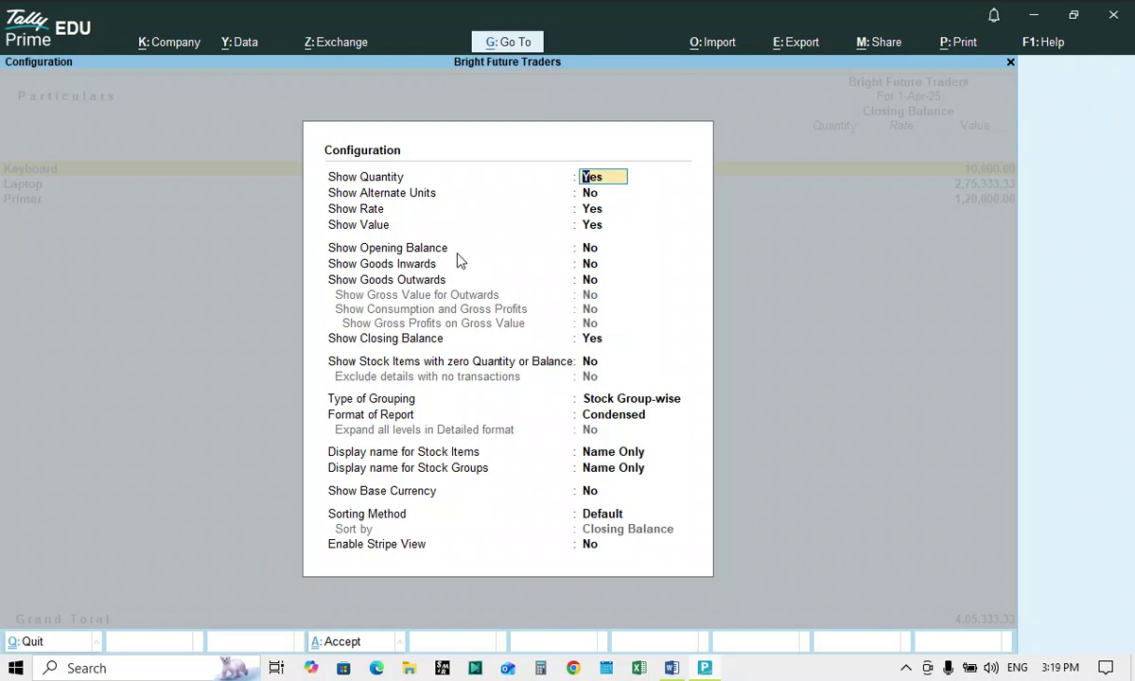
key("Down")
key("Down")
key("Down")
key("Down")
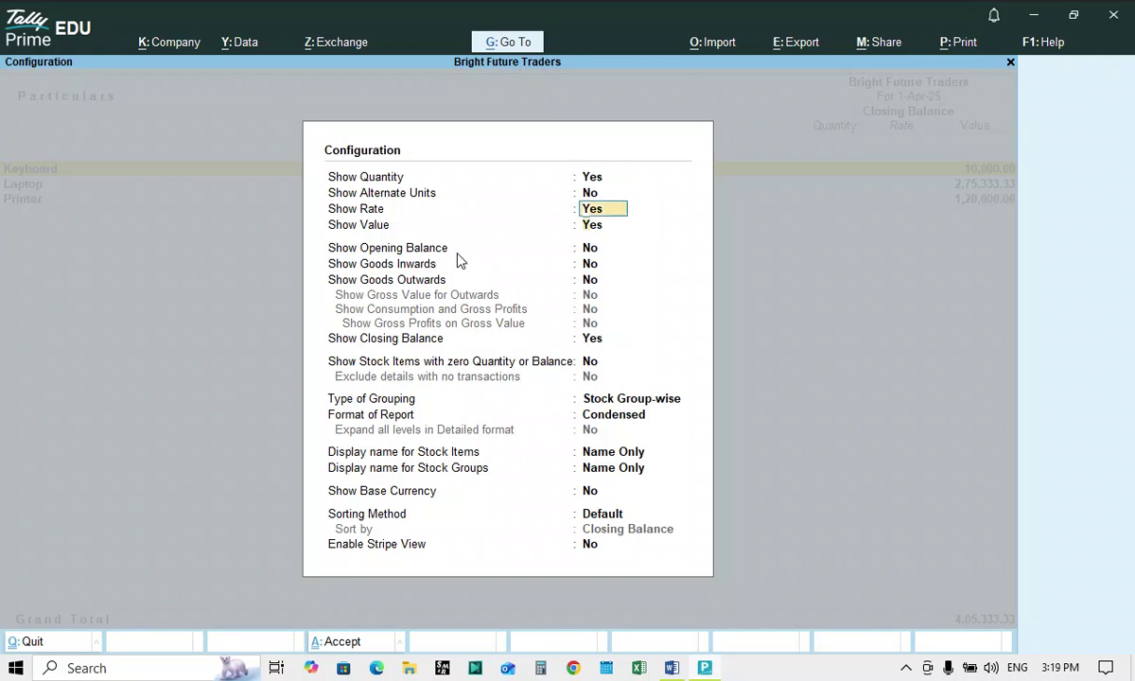
type("y")
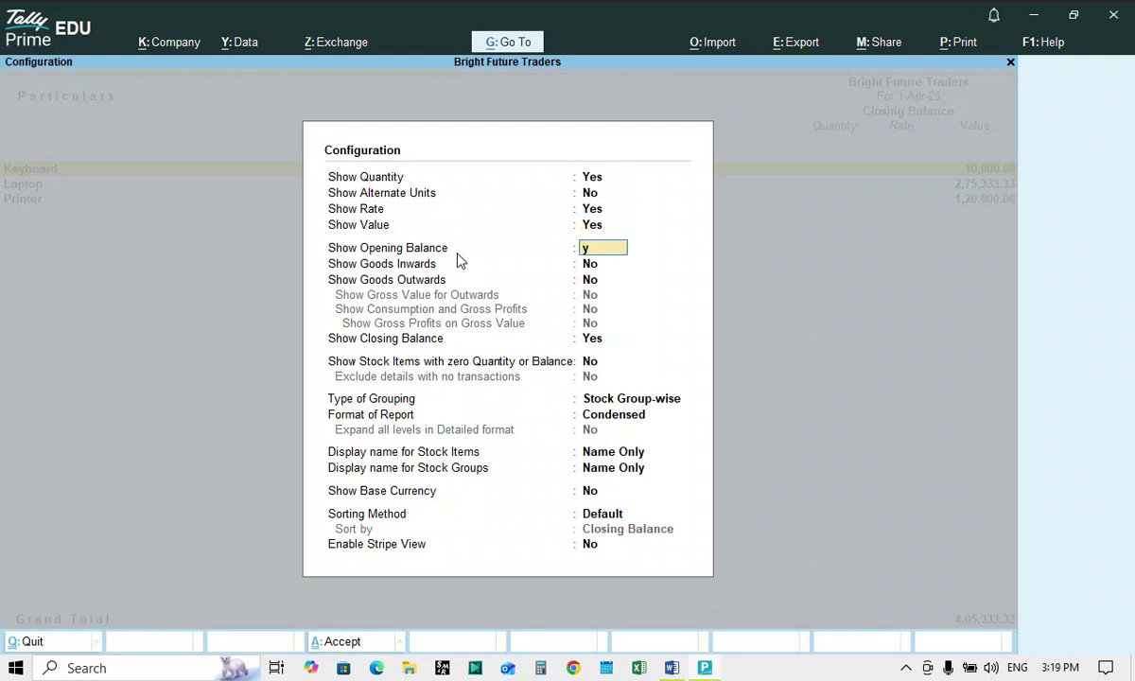
key("Return")
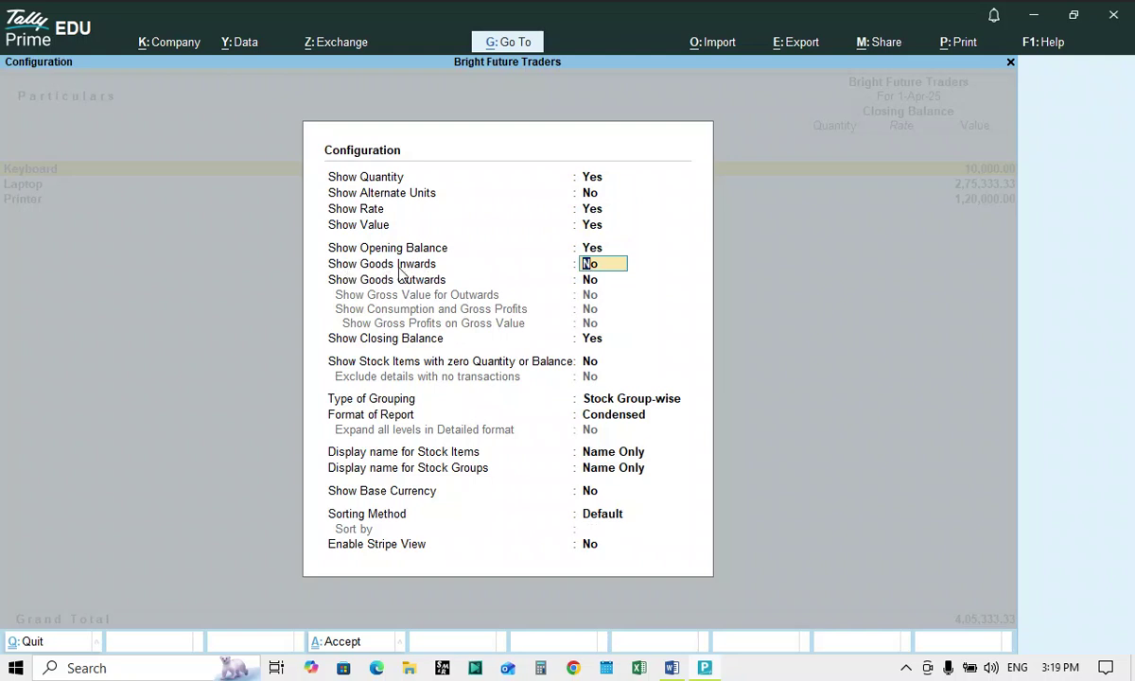
type("y")
key("Return")
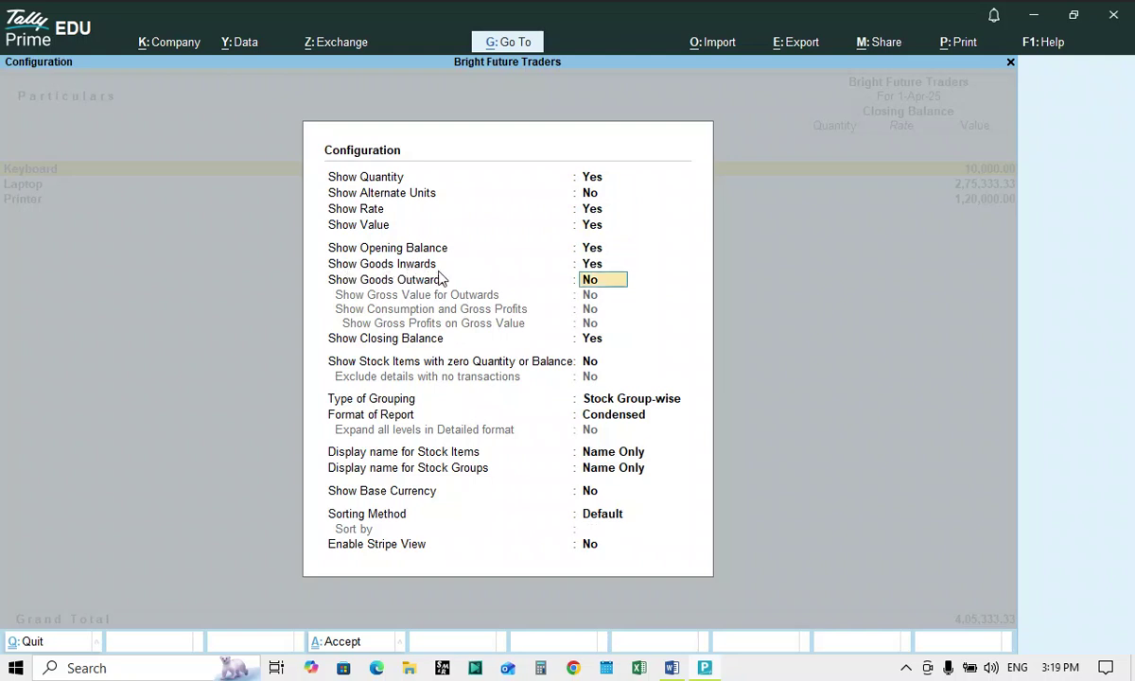
type("y")
key("Return")
Set the report grouping to Stock Item-wise and the format to Detailed with all levels expanded, and accept the configuration.
key("Return")
key("Return")
key("Return")
key("Return")
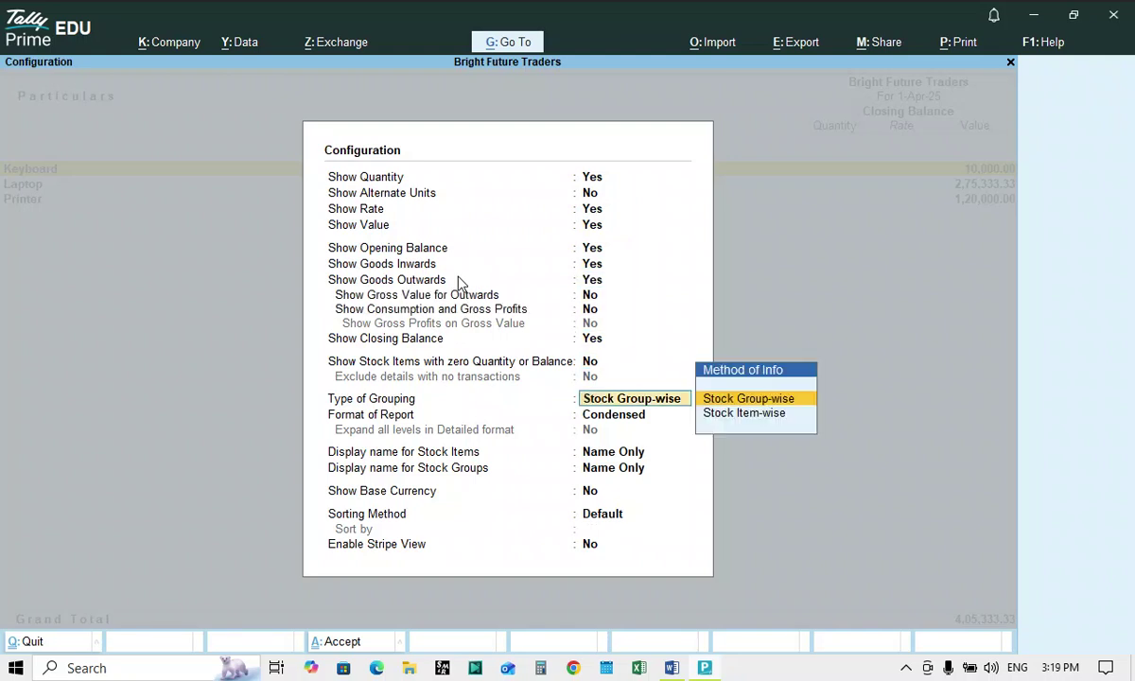
key("Down")
key("Return")
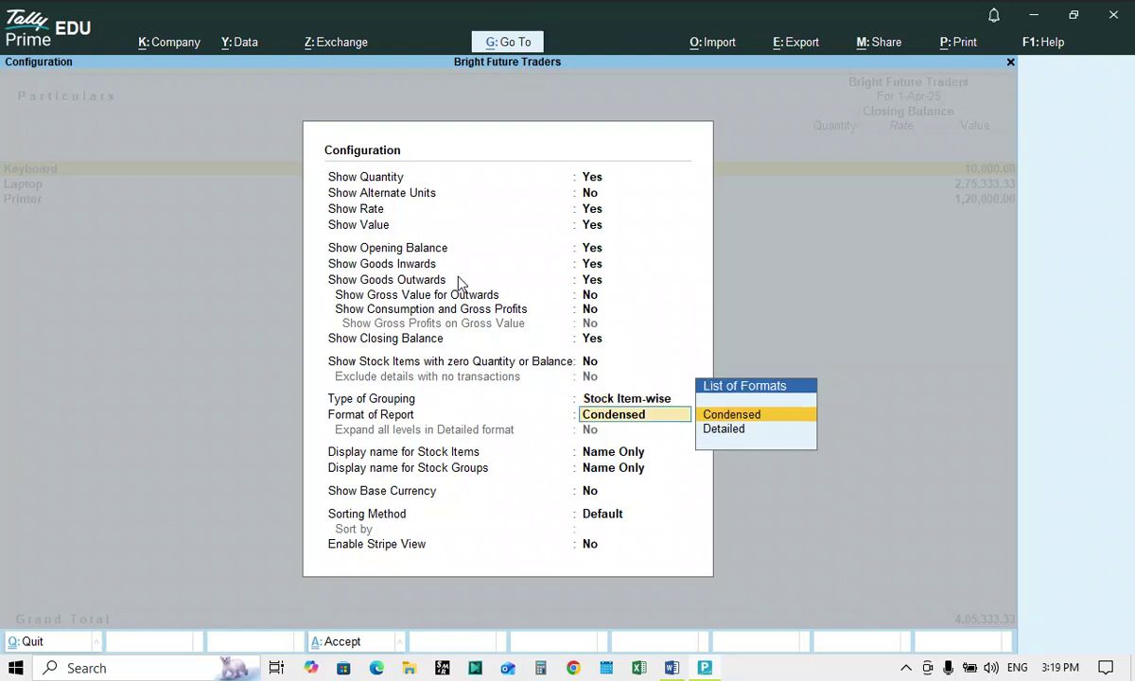
key("Down")
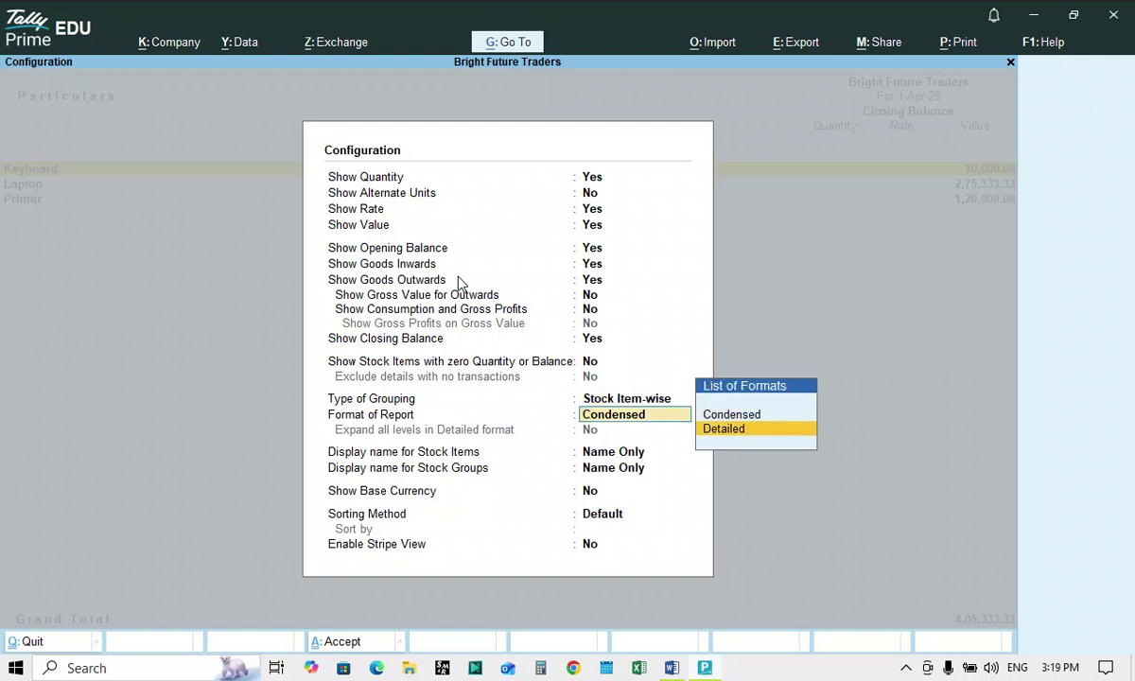
key("Return")
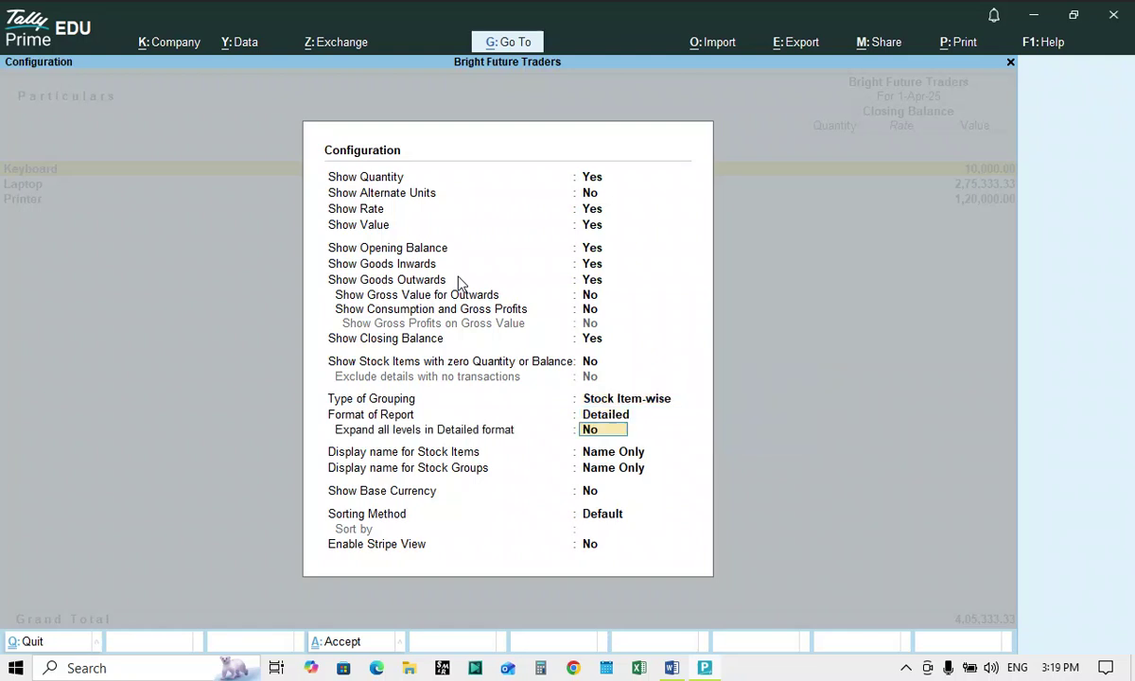
type("y")
key("Return")
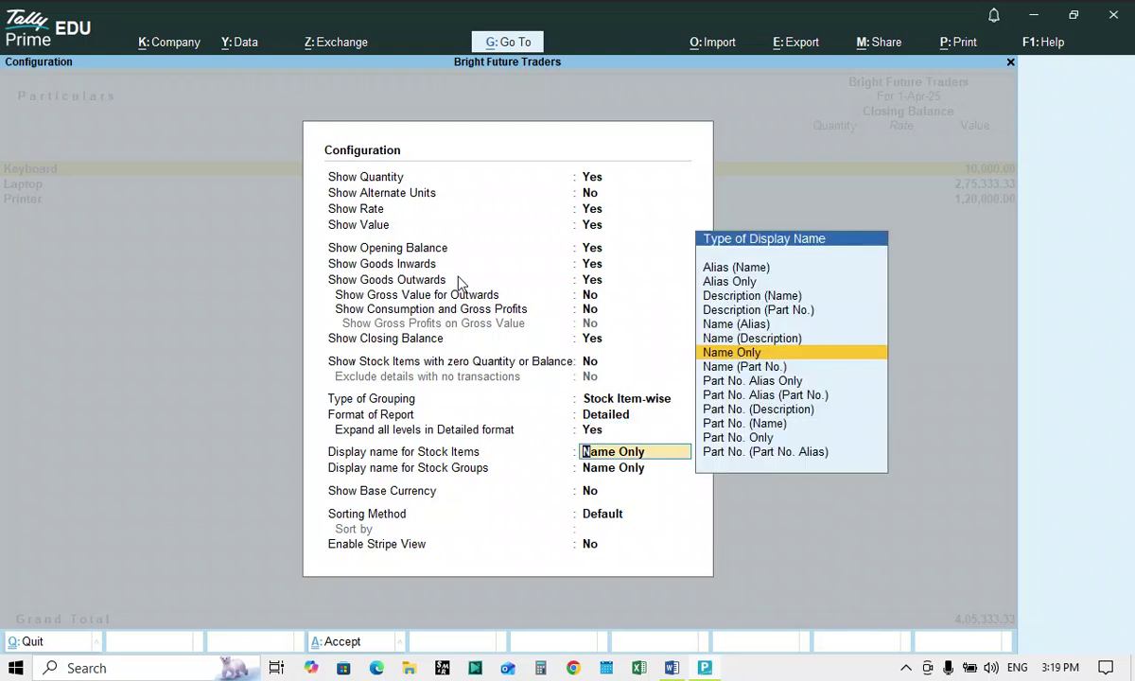
key("Return")
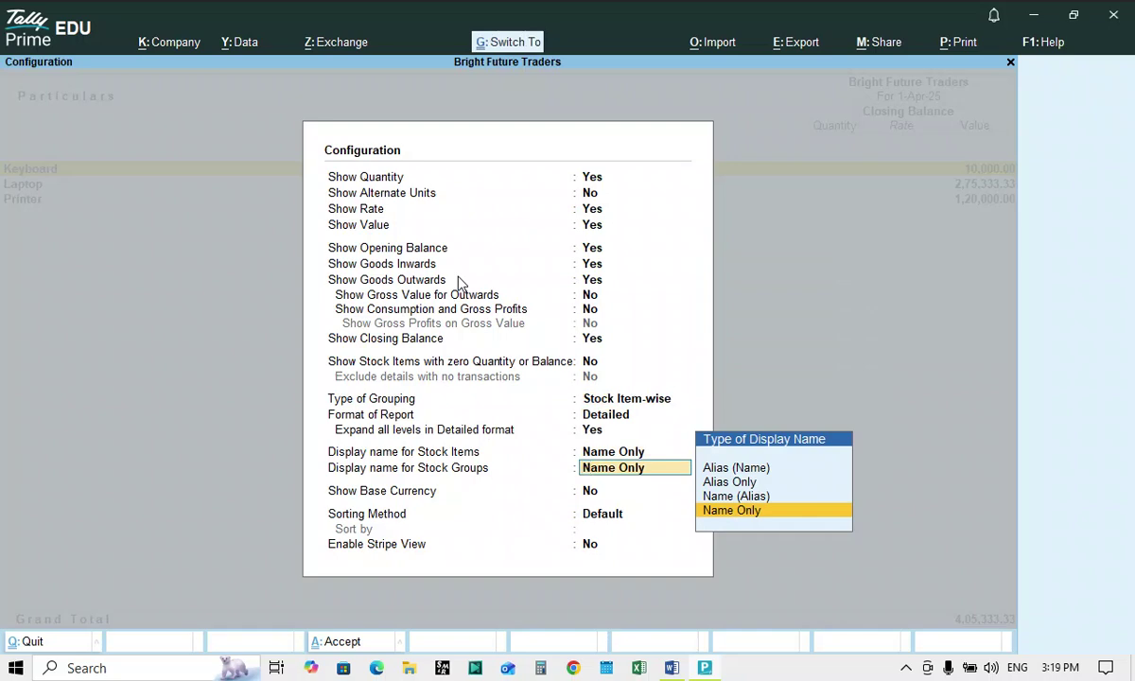
key("ctrl+a")
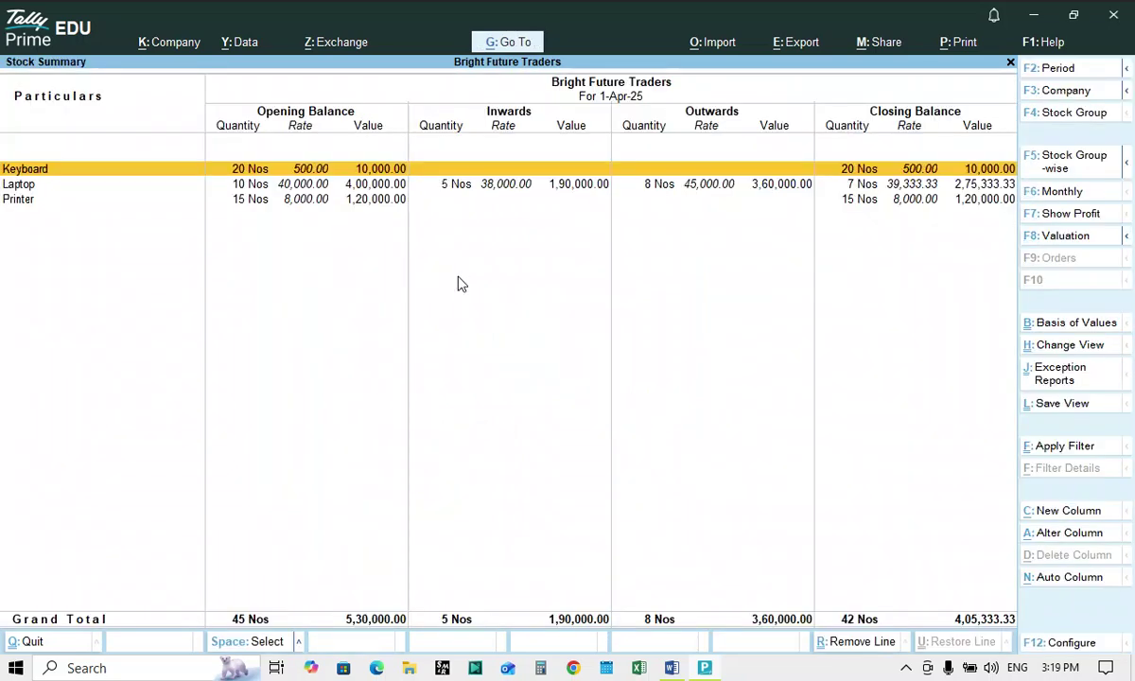